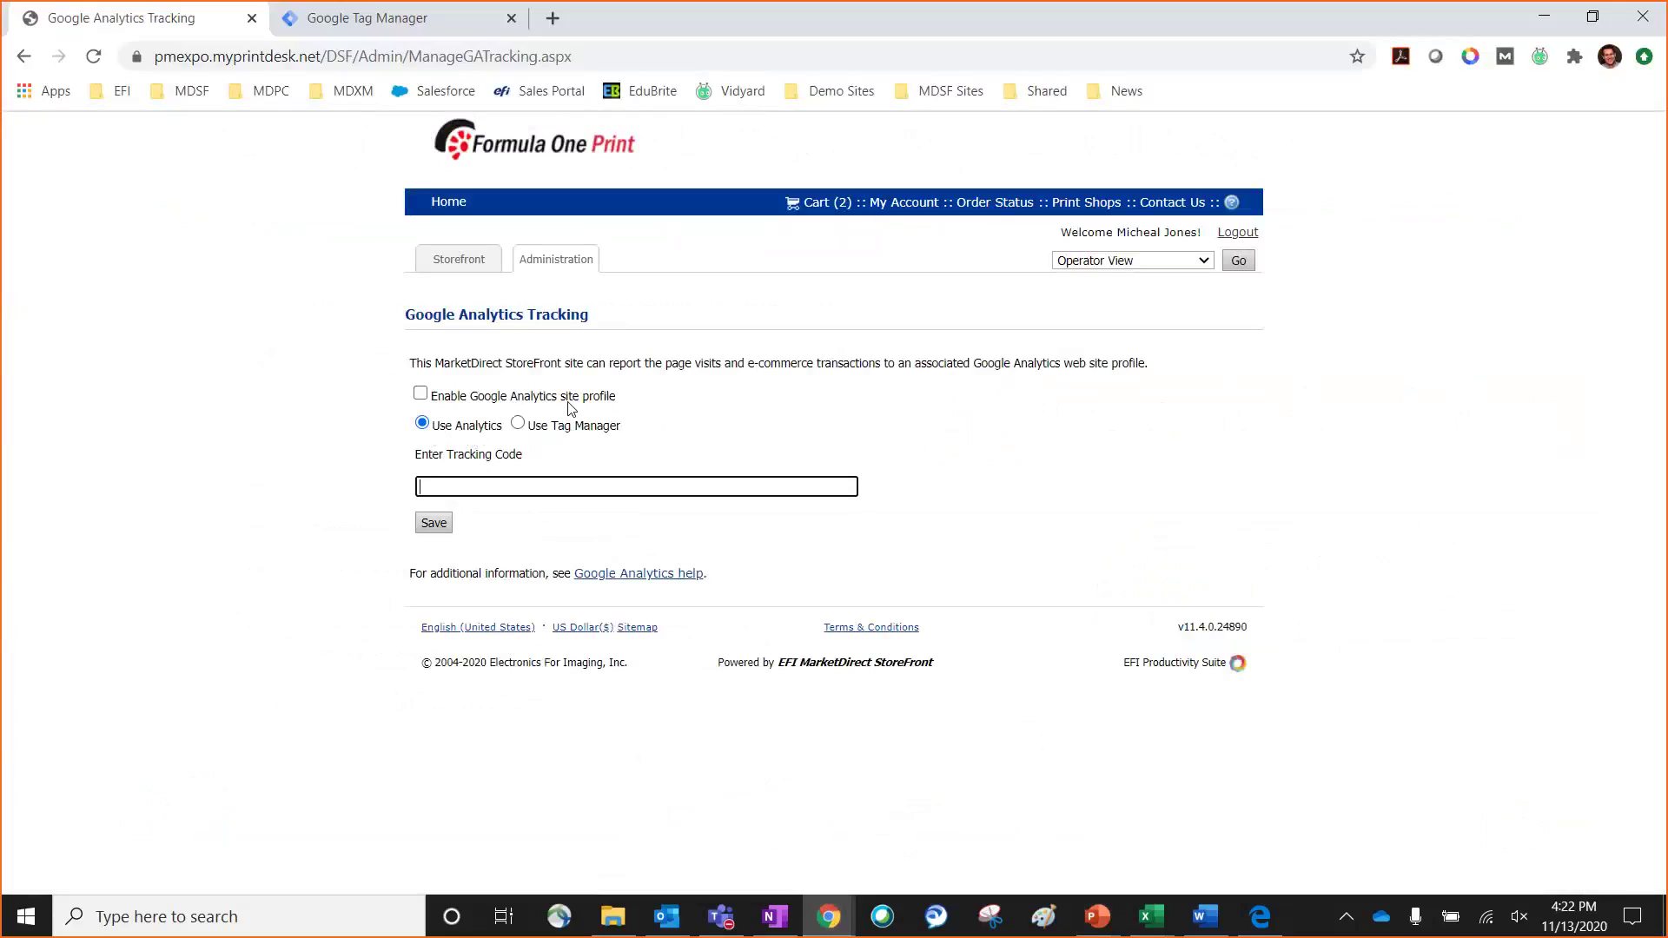
Step: Switch to Google Analytics in Edge and copy the Tracking Id from the TuppsUAT property settings
{"action": "left_click", "coordinate": [1261, 923]}
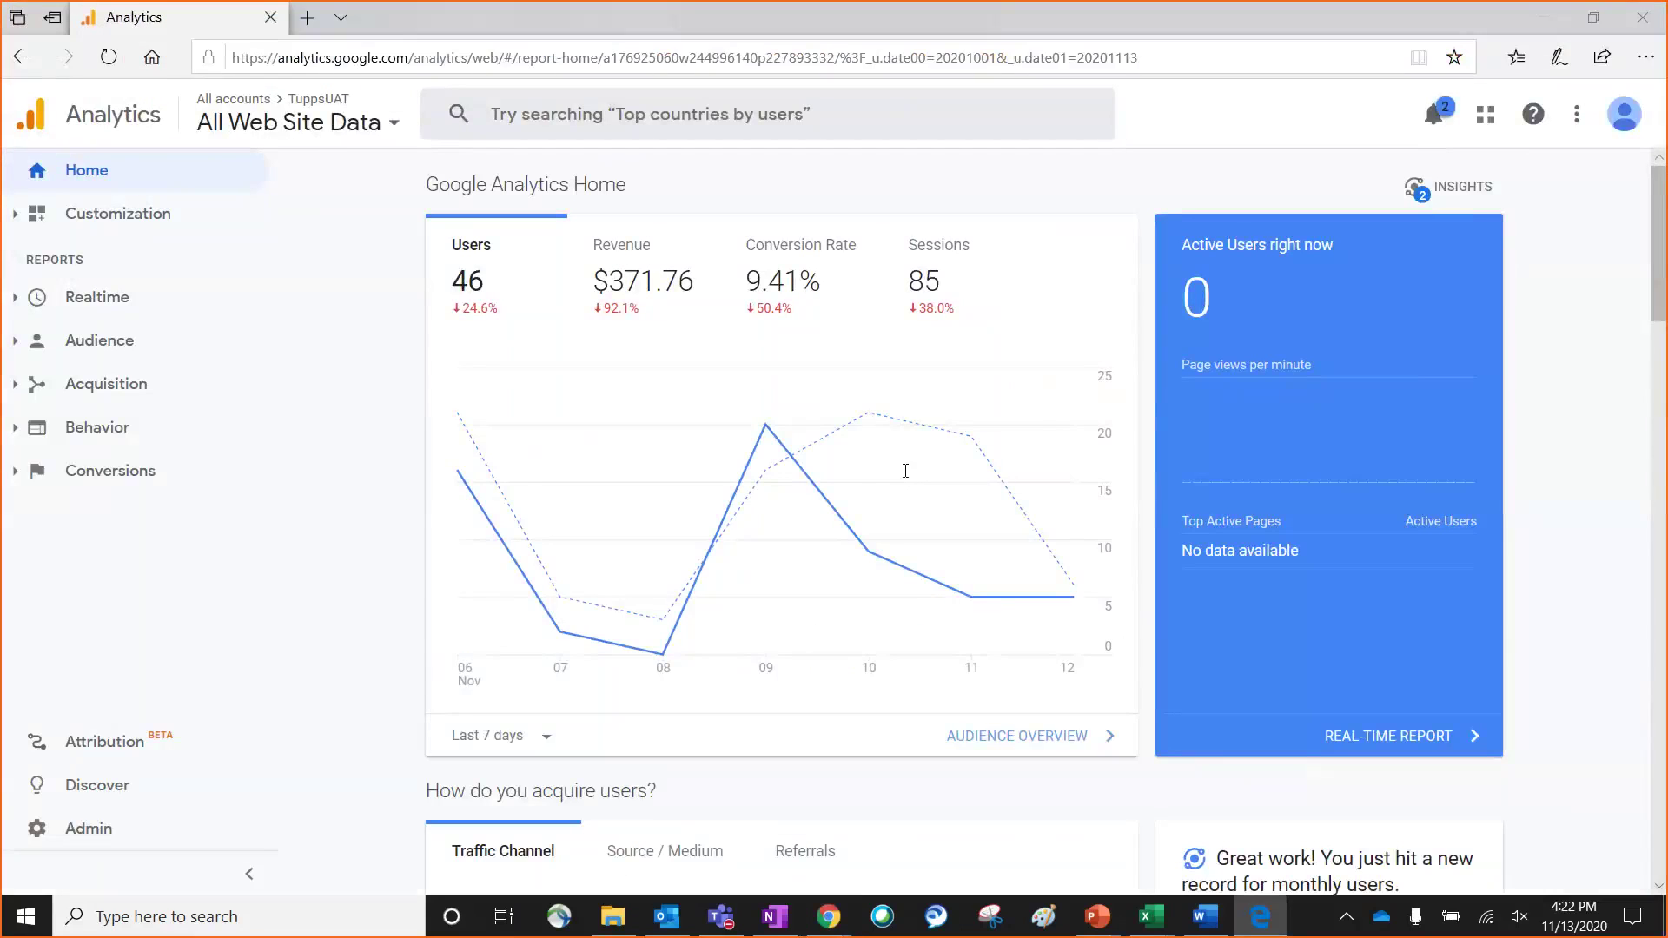
{"action": "left_click", "coordinate": [98, 831]}
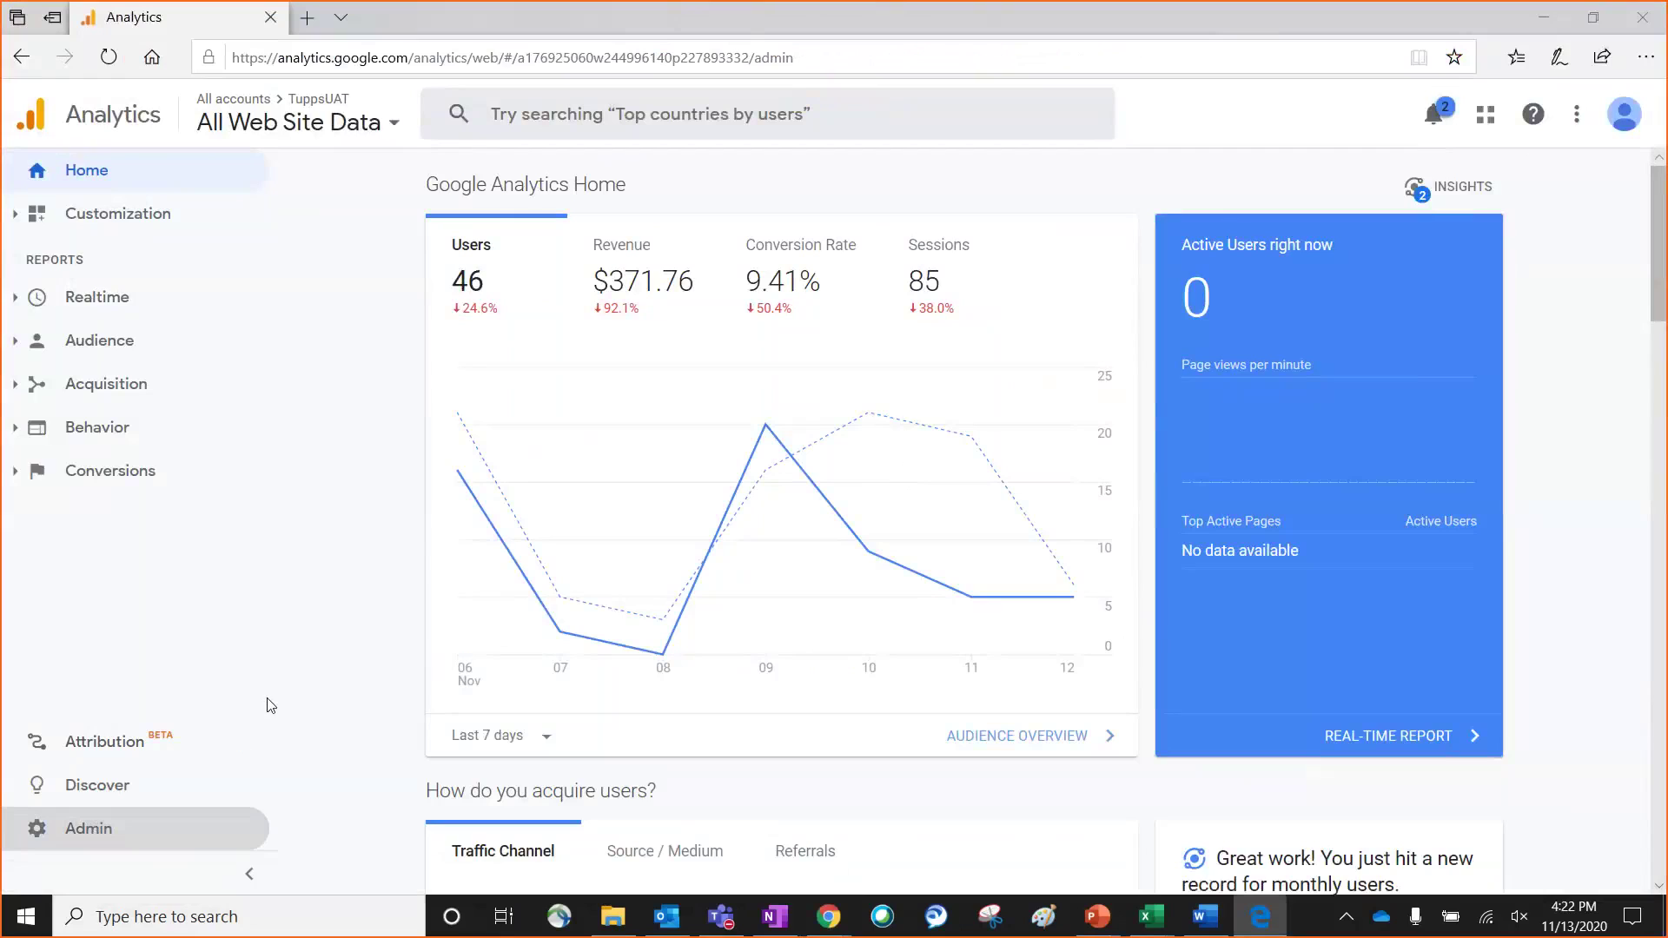
{"action": "left_click", "coordinate": [32, 832]}
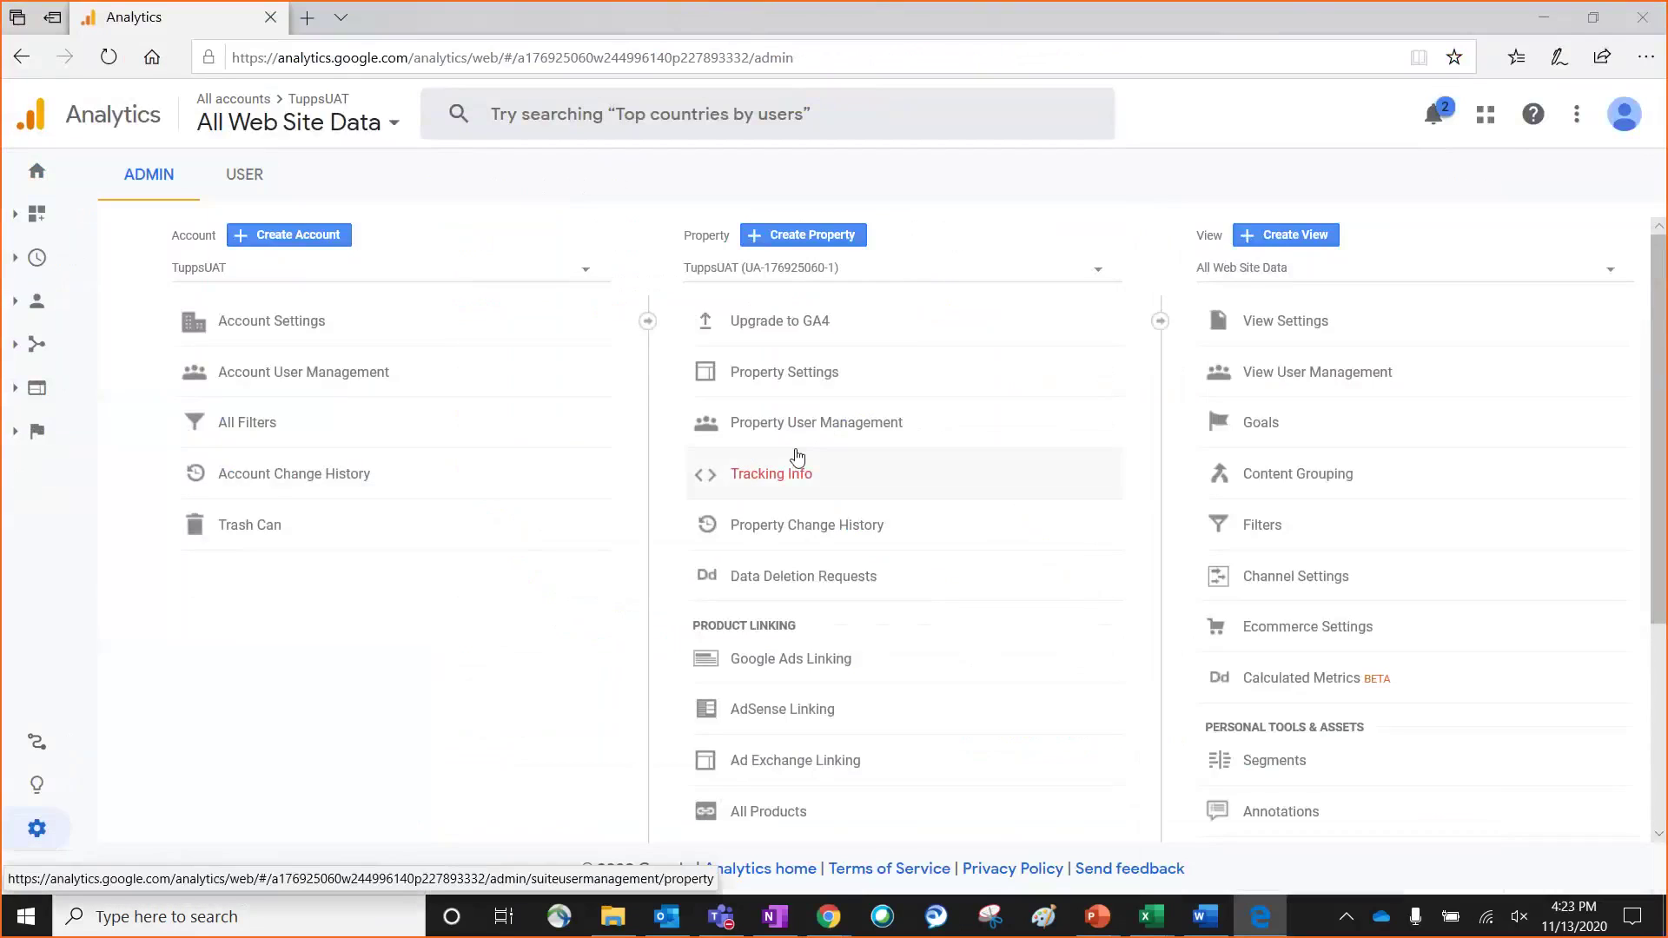
{"action": "left_click", "coordinate": [830, 379]}
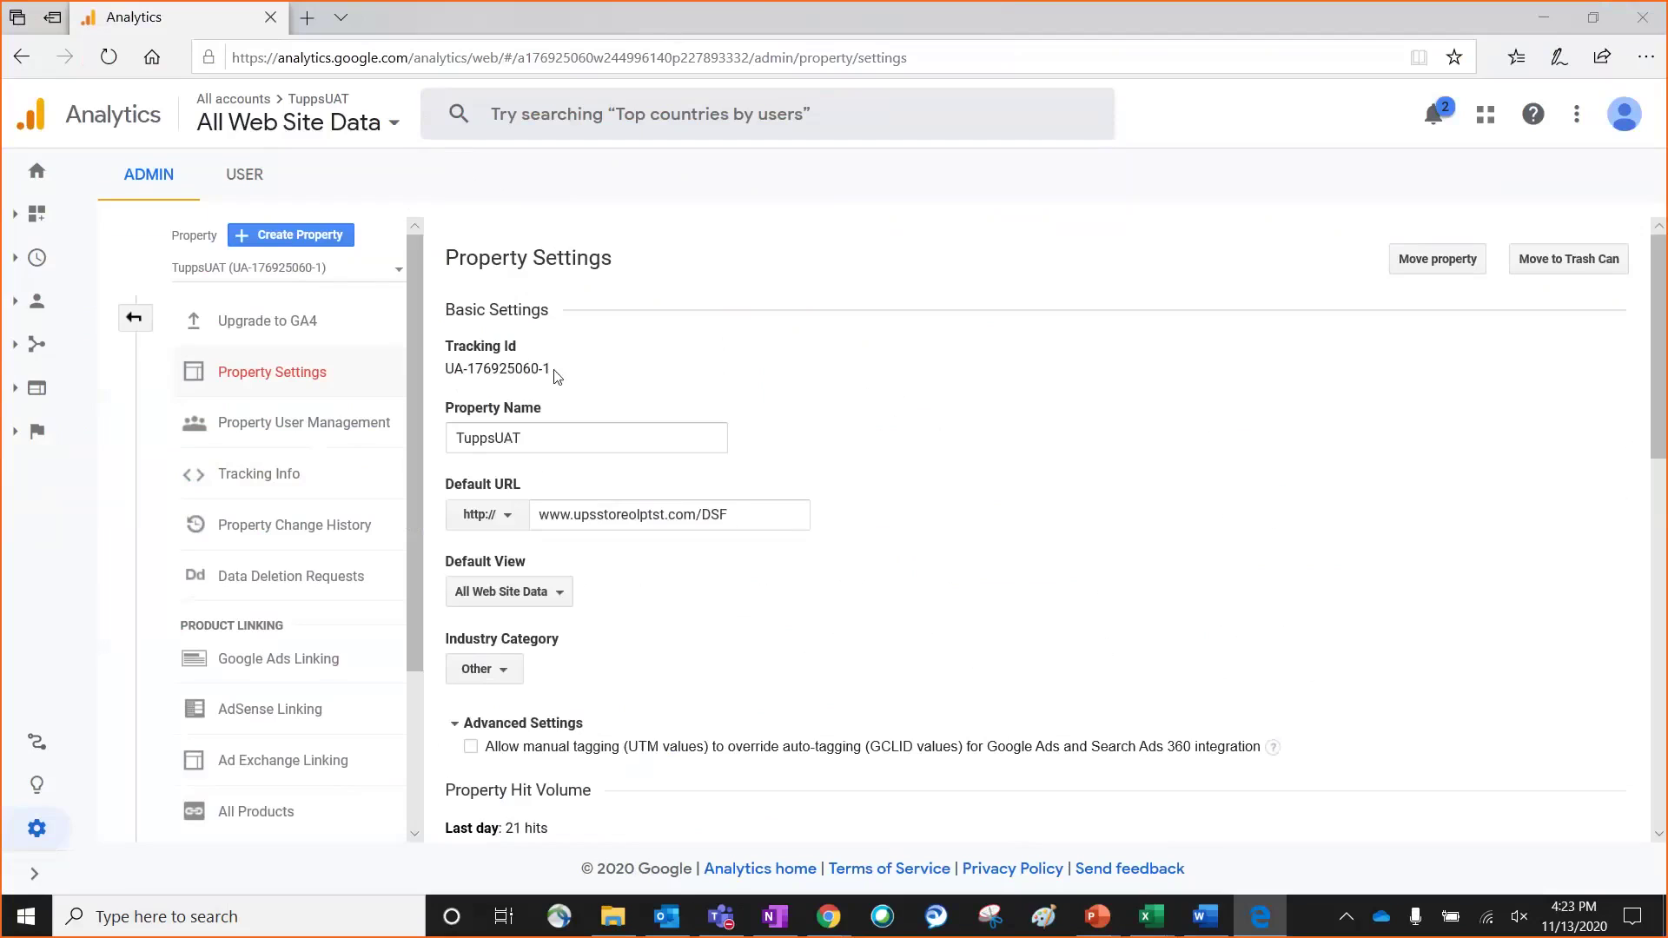
{"action": "left_click_drag", "start_coordinate": [556, 371], "coordinate": [446, 368]}
{"action": "right_click", "coordinate": [468, 373]}
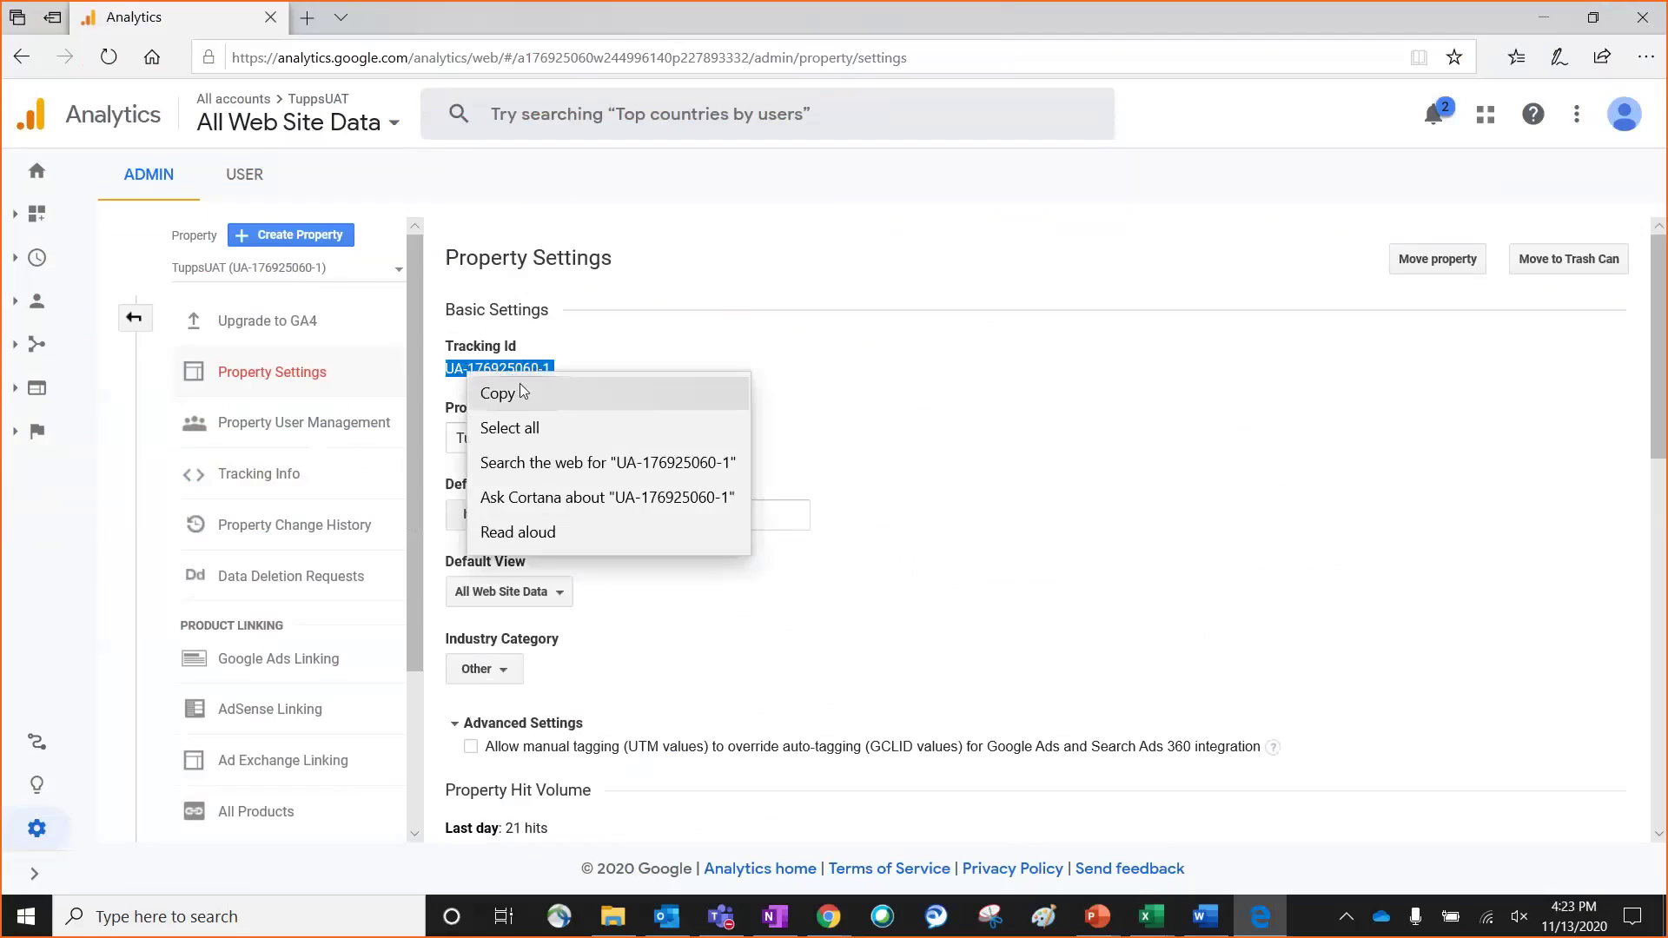
{"action": "left_click", "coordinate": [523, 395]}
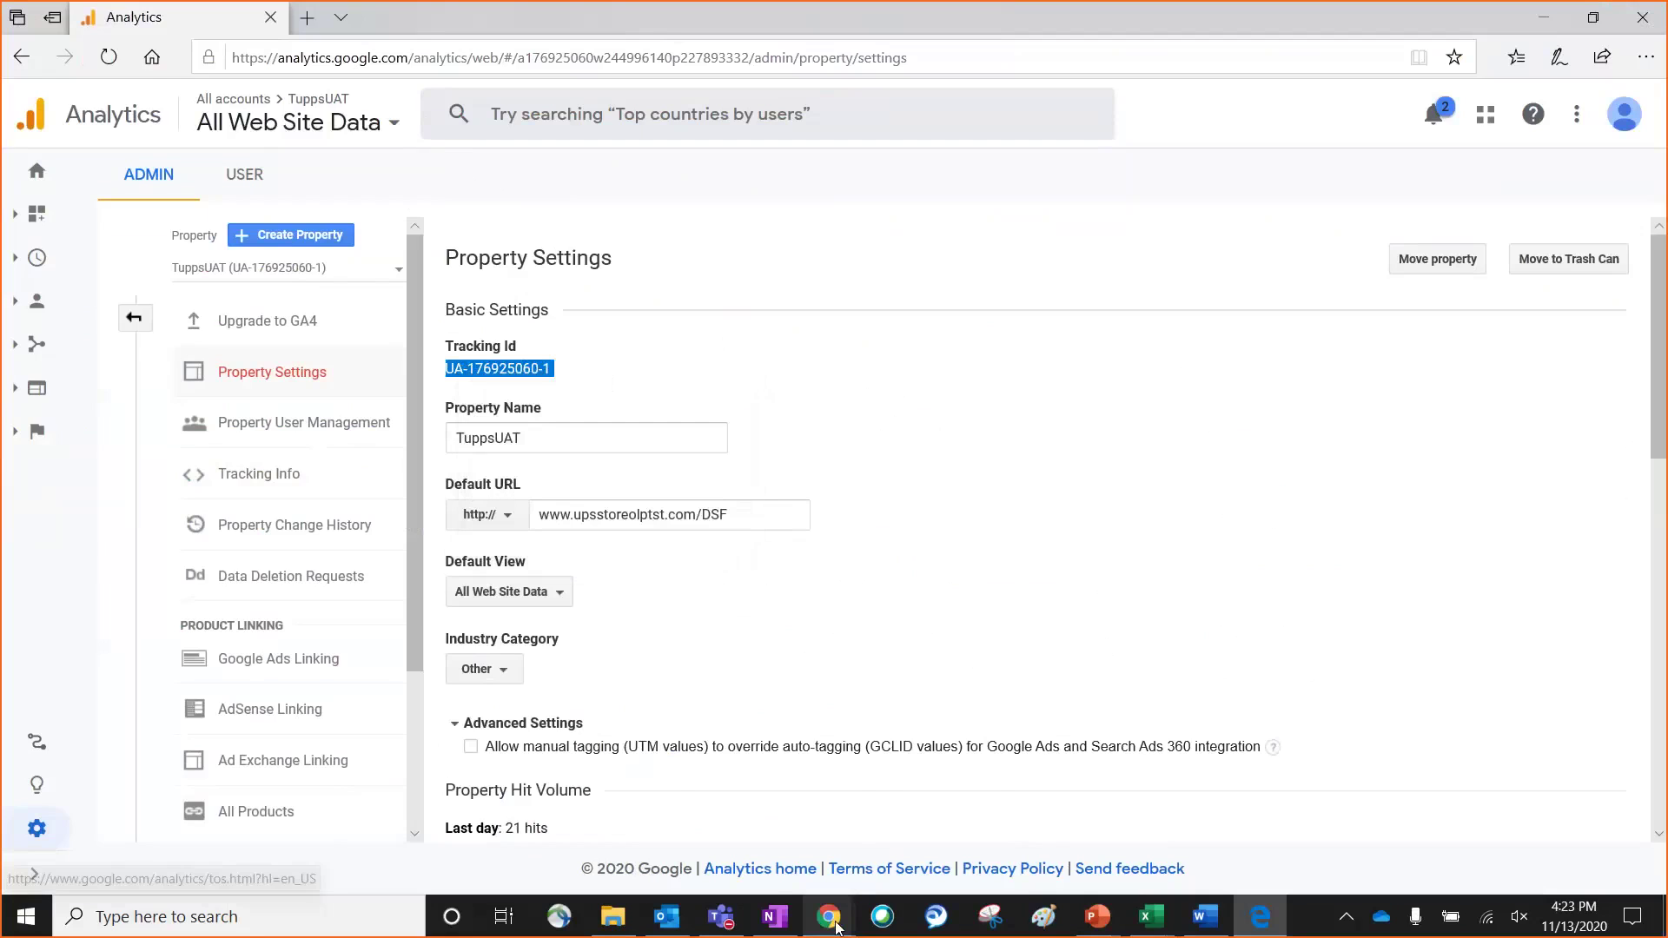
Step: Switch back to the storefront in Chrome and paste the copied tracking ID as the Google Analytics tracking code
{"action": "mouse_move", "coordinate": [836, 927]}
{"action": "left_click", "coordinate": [899, 808]}
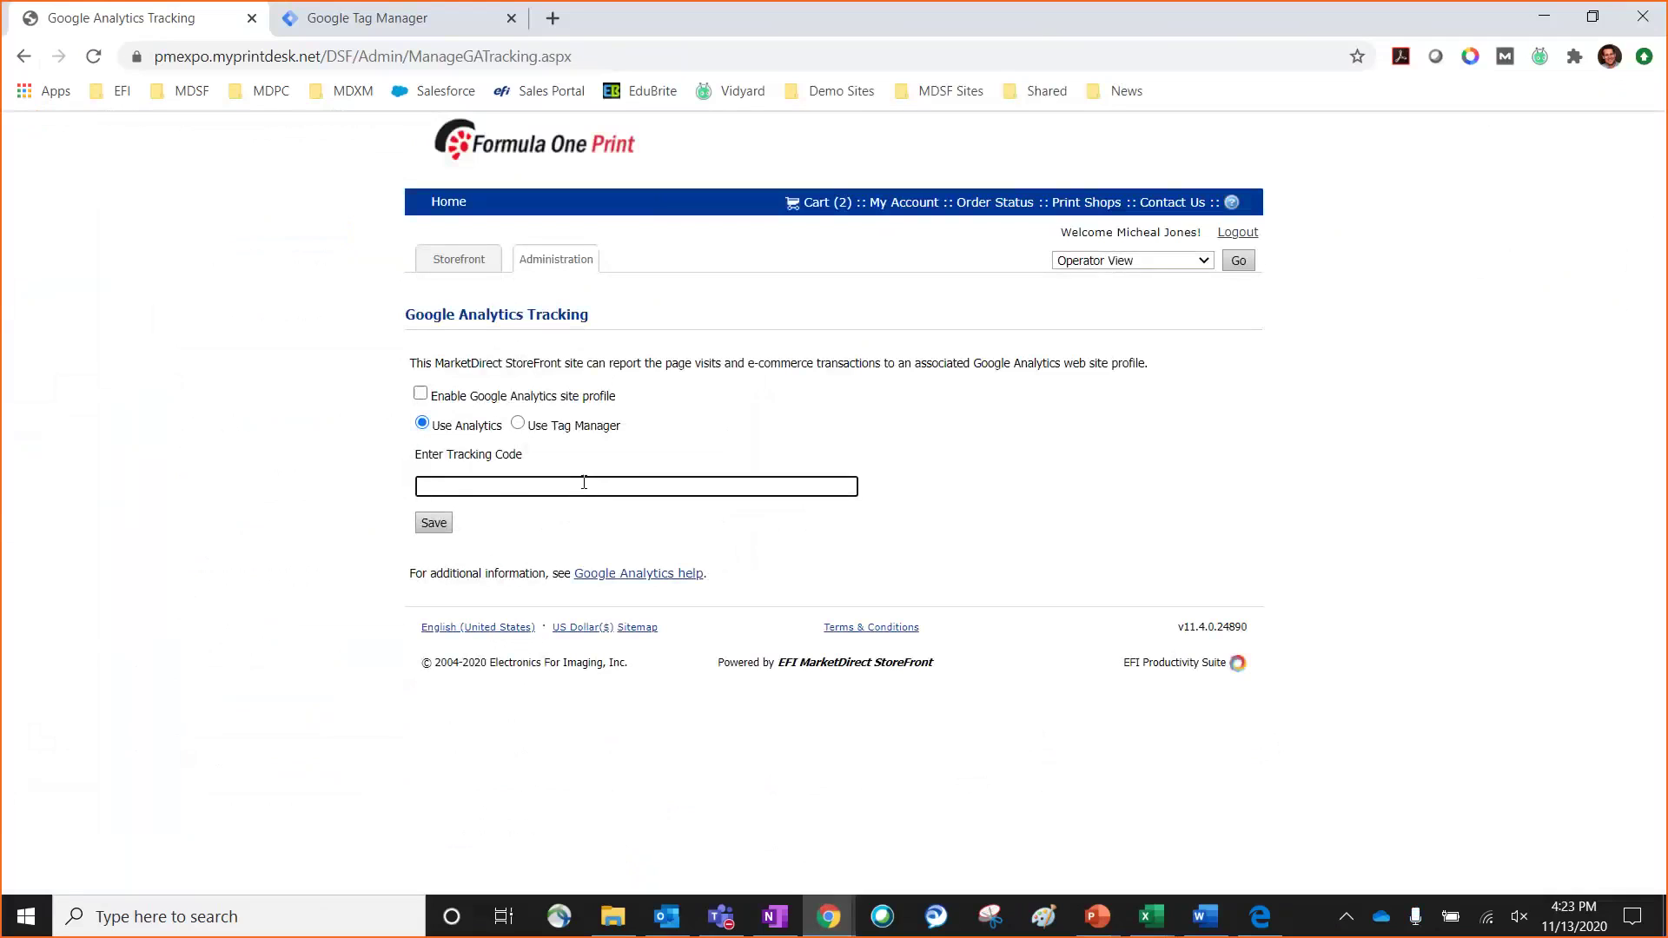
{"action": "key", "text": "ctrl+v"}
Step: Set the storefront to use Tag Manager and paste the pmexpo.myprintdesk.net container ID from Google Tag Manager as the tagging code
{"action": "left_click", "coordinate": [519, 424]}
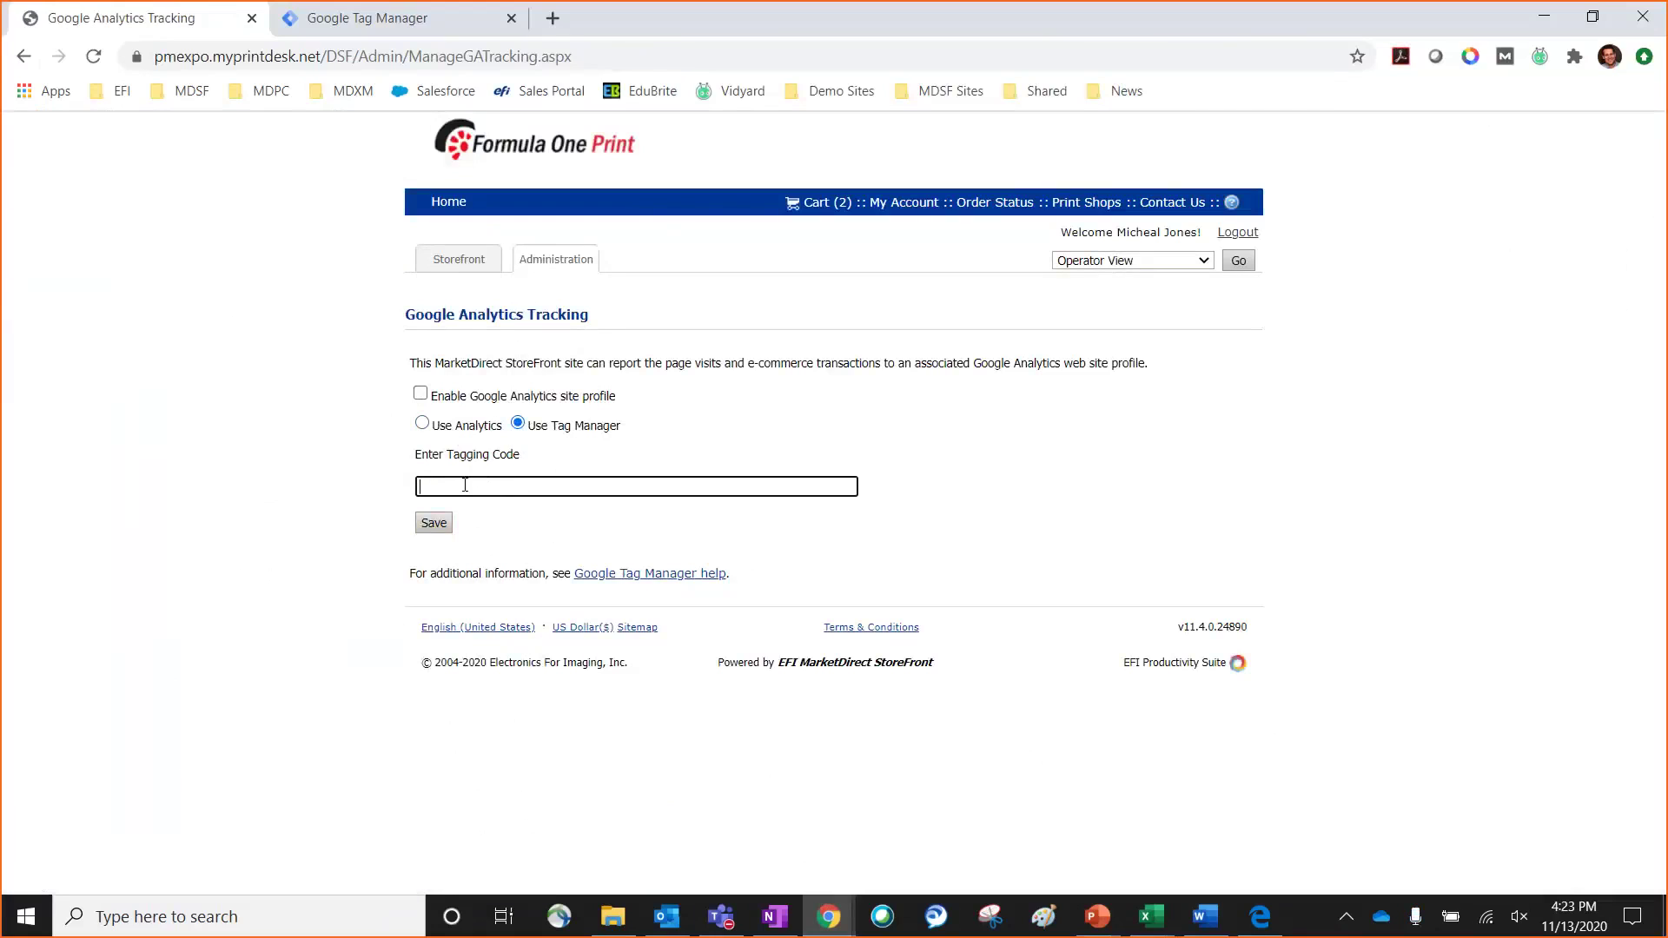
{"action": "left_click", "coordinate": [391, 25]}
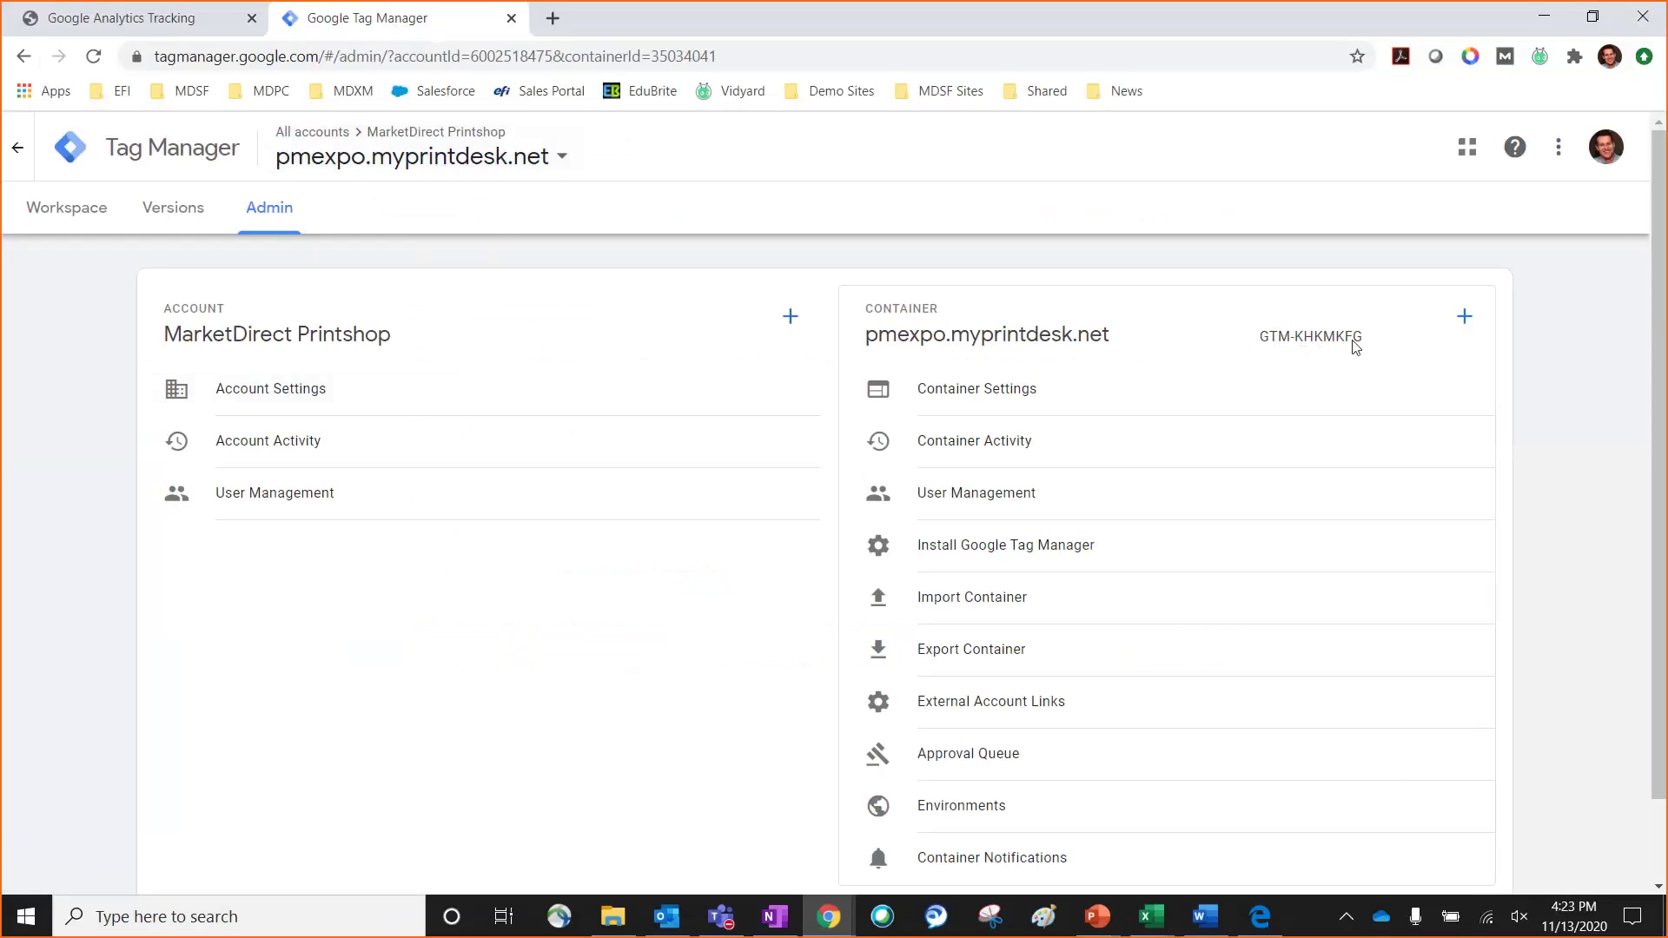
{"action": "left_click_drag", "start_coordinate": [1361, 343], "coordinate": [1268, 342]}
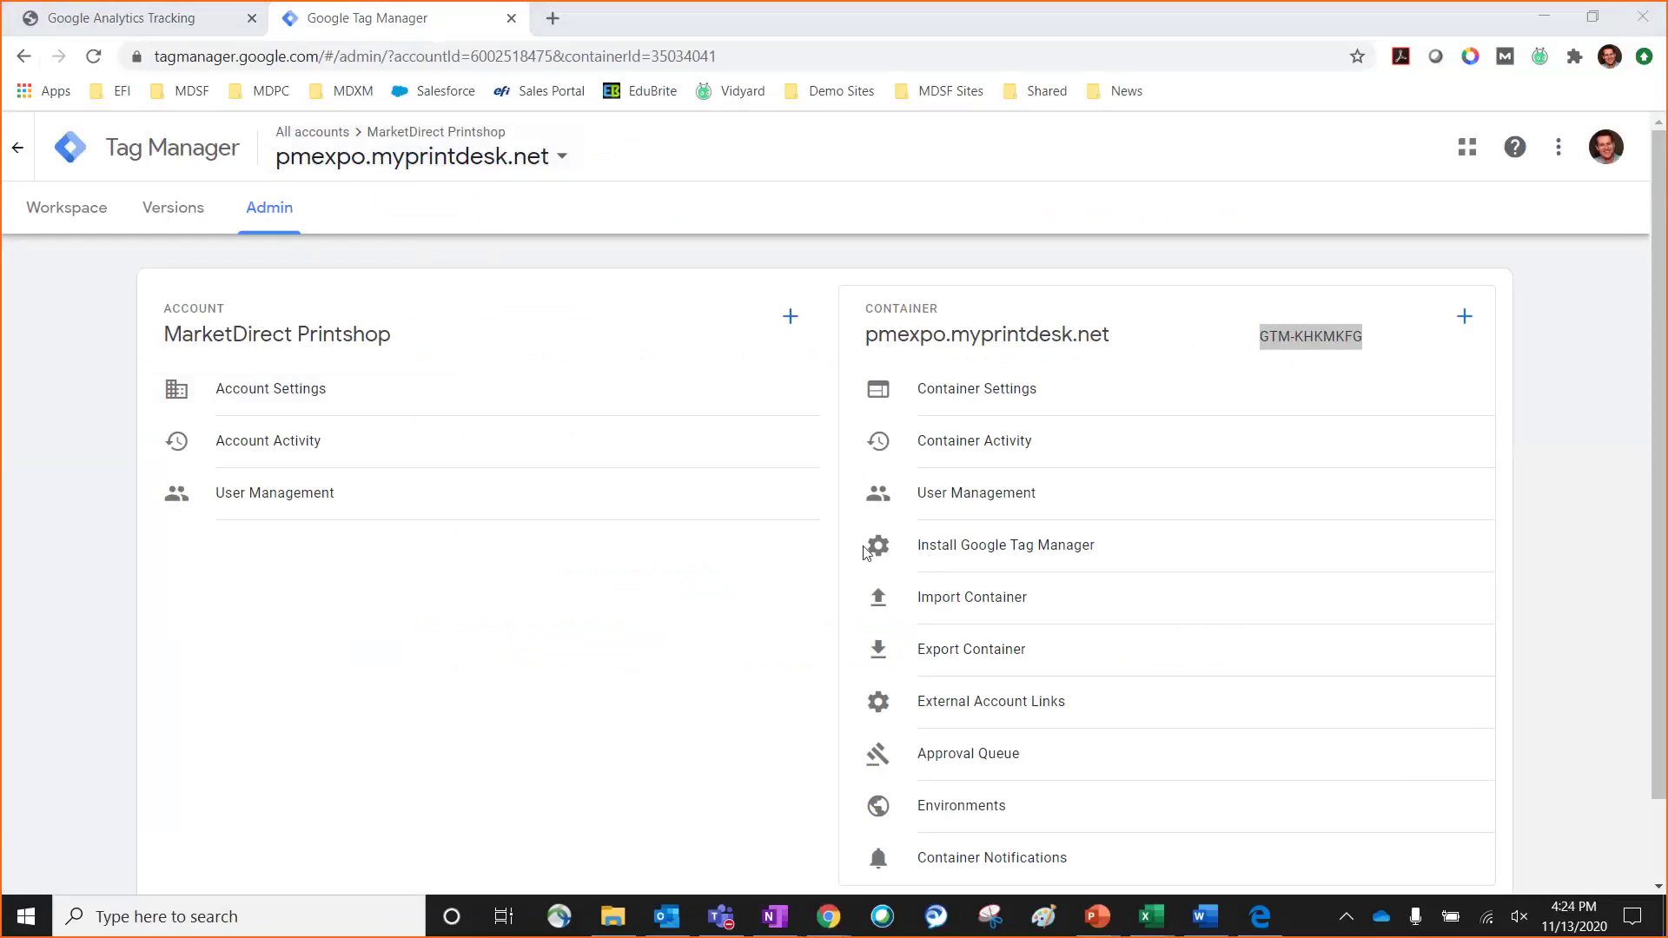
{"action": "right_click", "coordinate": [1317, 340]}
{"action": "left_click", "coordinate": [1369, 351]}
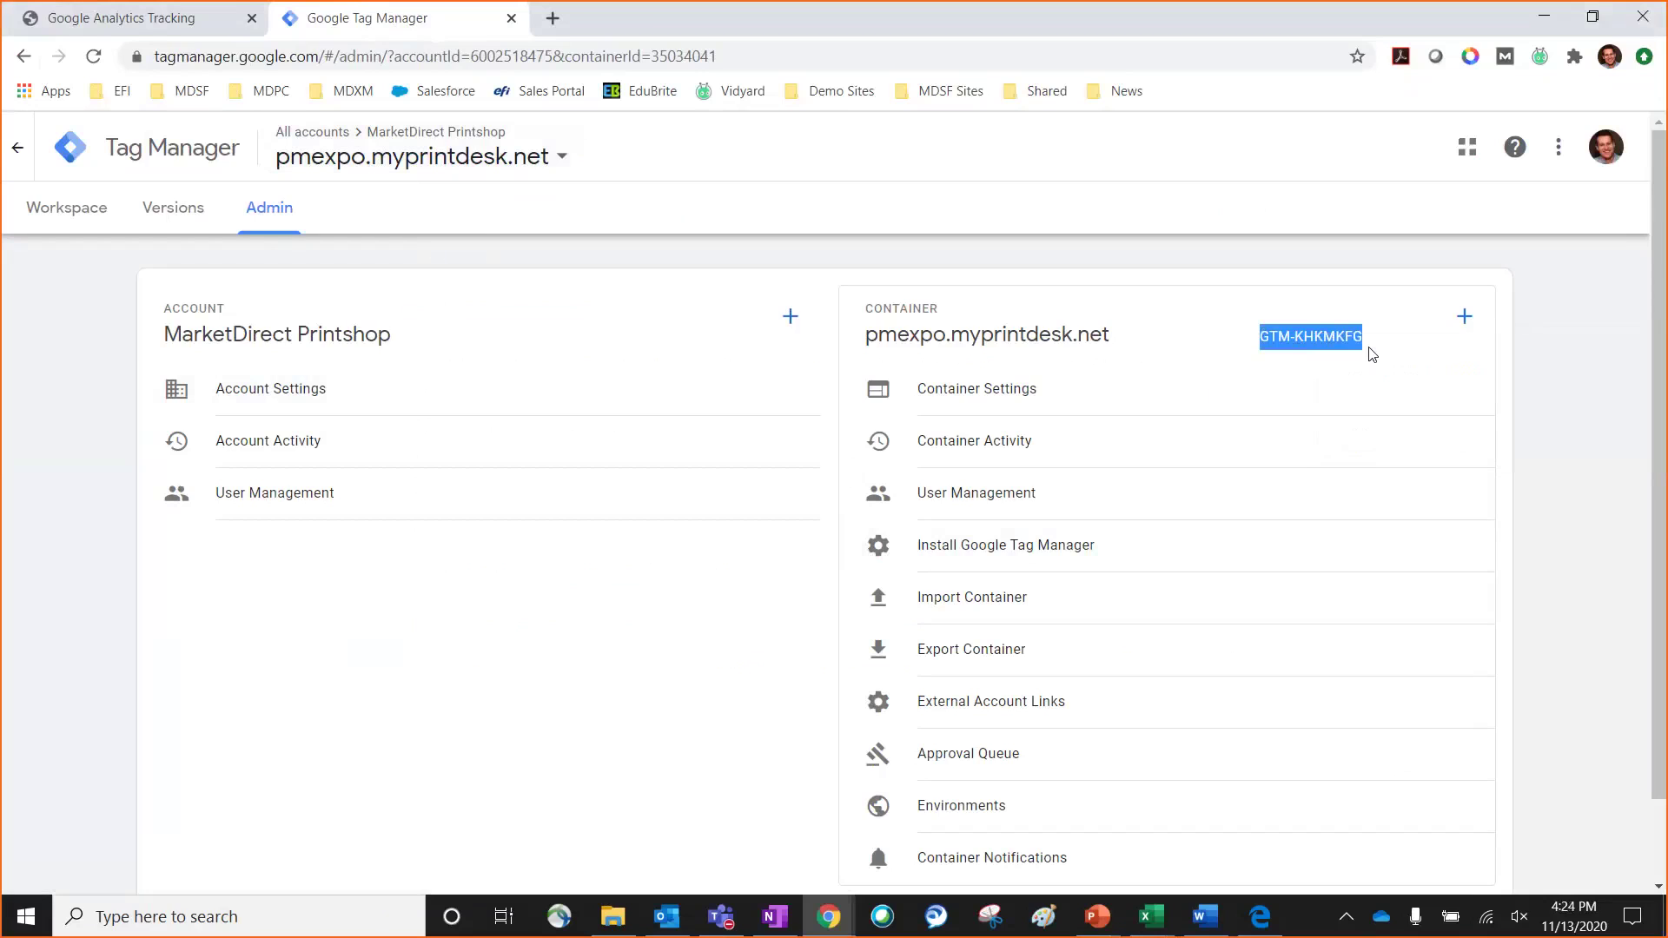
{"action": "left_click", "coordinate": [213, 28]}
{"action": "left_click", "coordinate": [519, 488]}
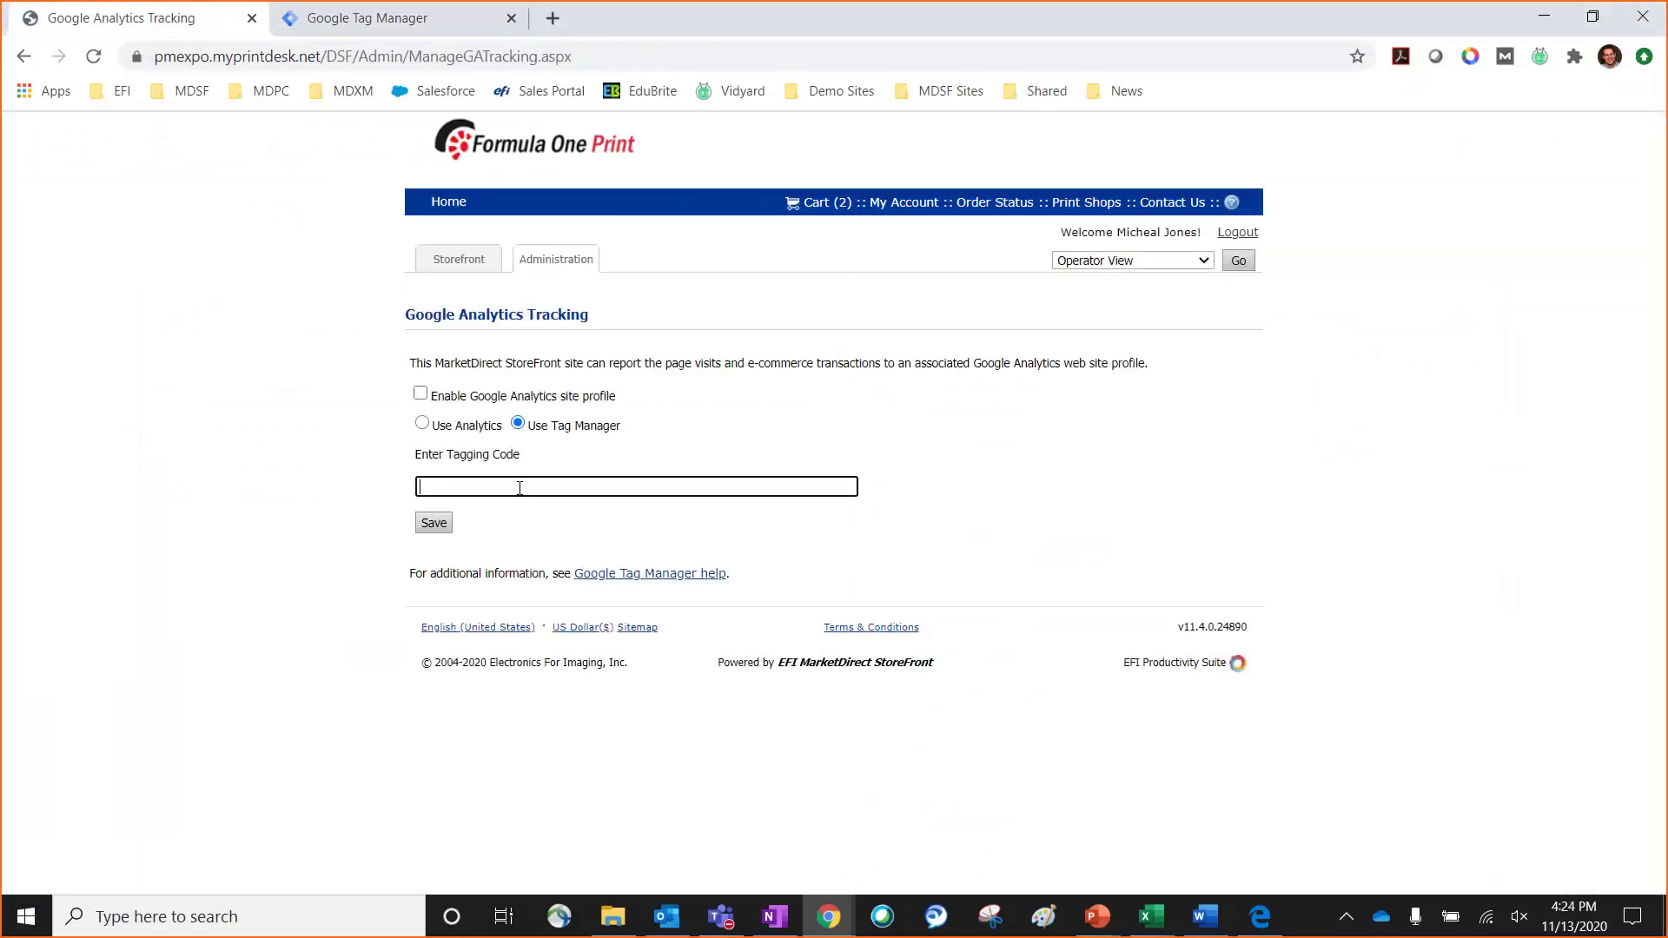
{"action": "key", "text": "ctrl+v"}
Step: Return to Google Tag Manager and open the PM Expo Site workspace to view its overview
{"action": "left_click", "coordinate": [415, 24]}
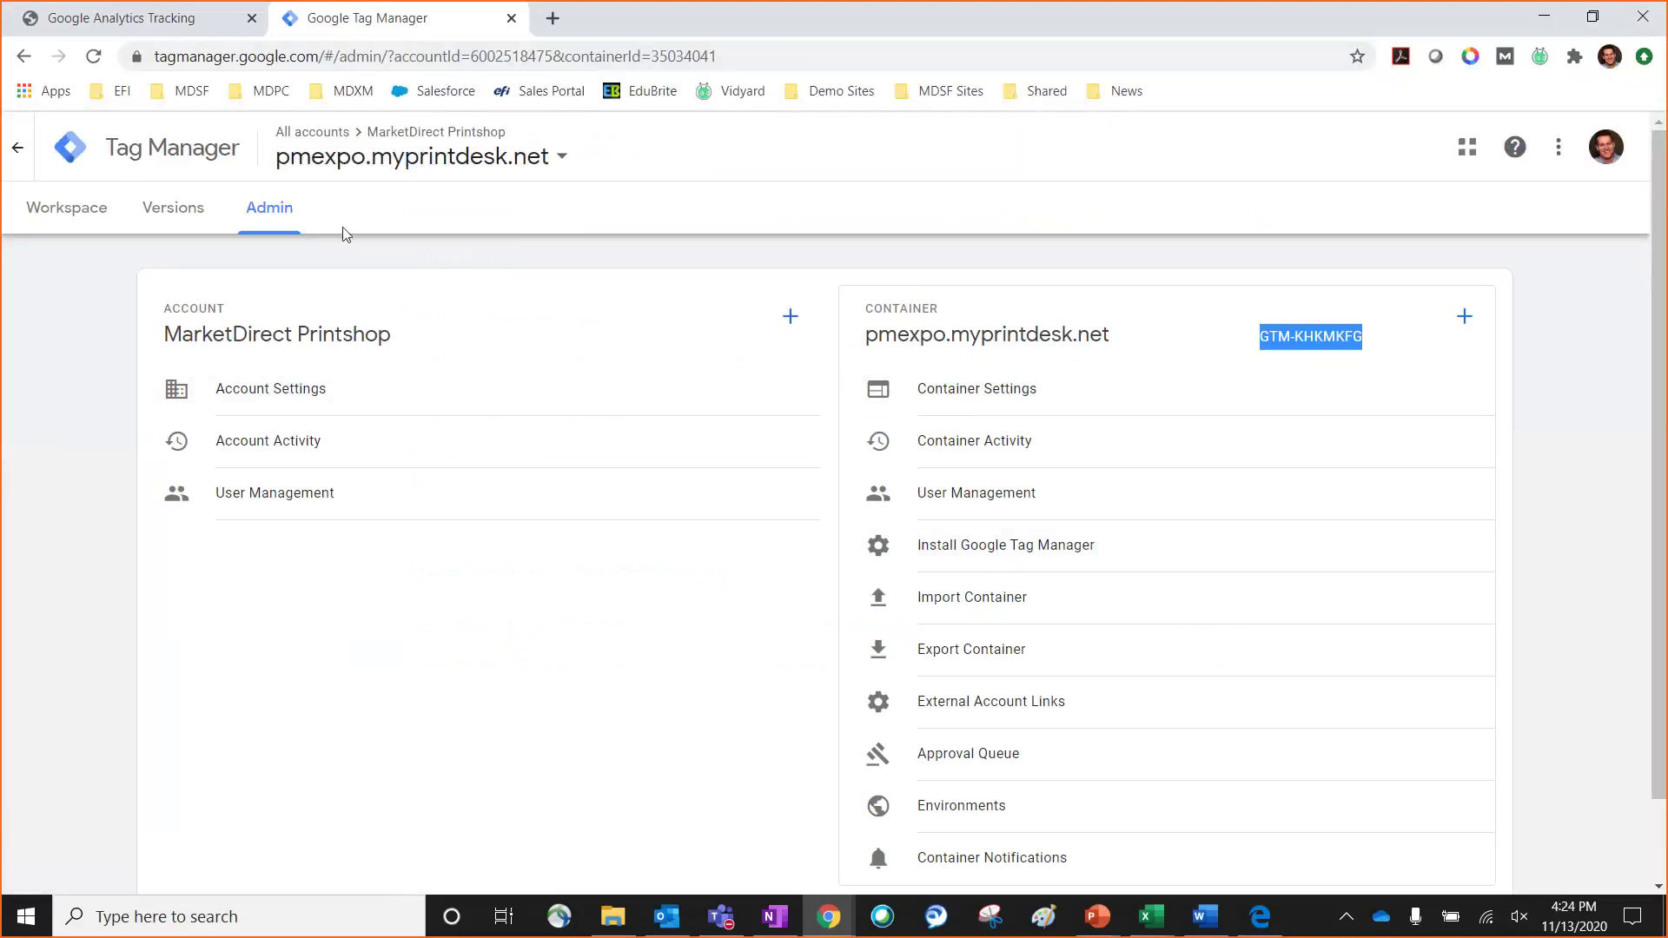
{"action": "left_click", "coordinate": [52, 207]}
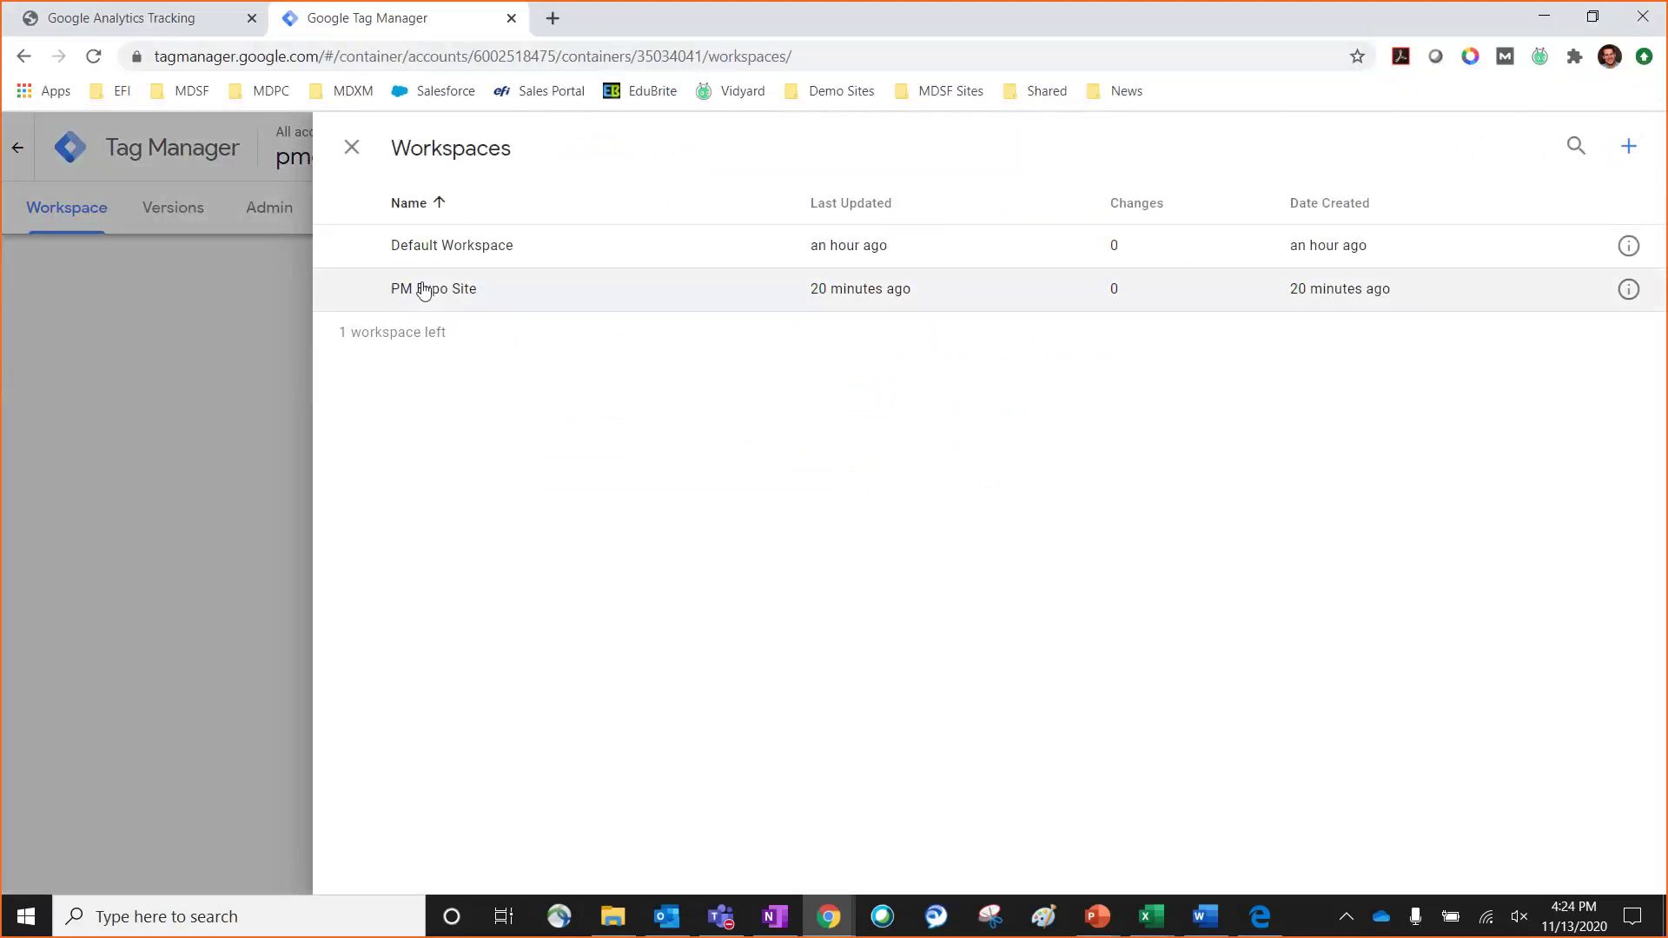
{"action": "left_click", "coordinate": [446, 295]}
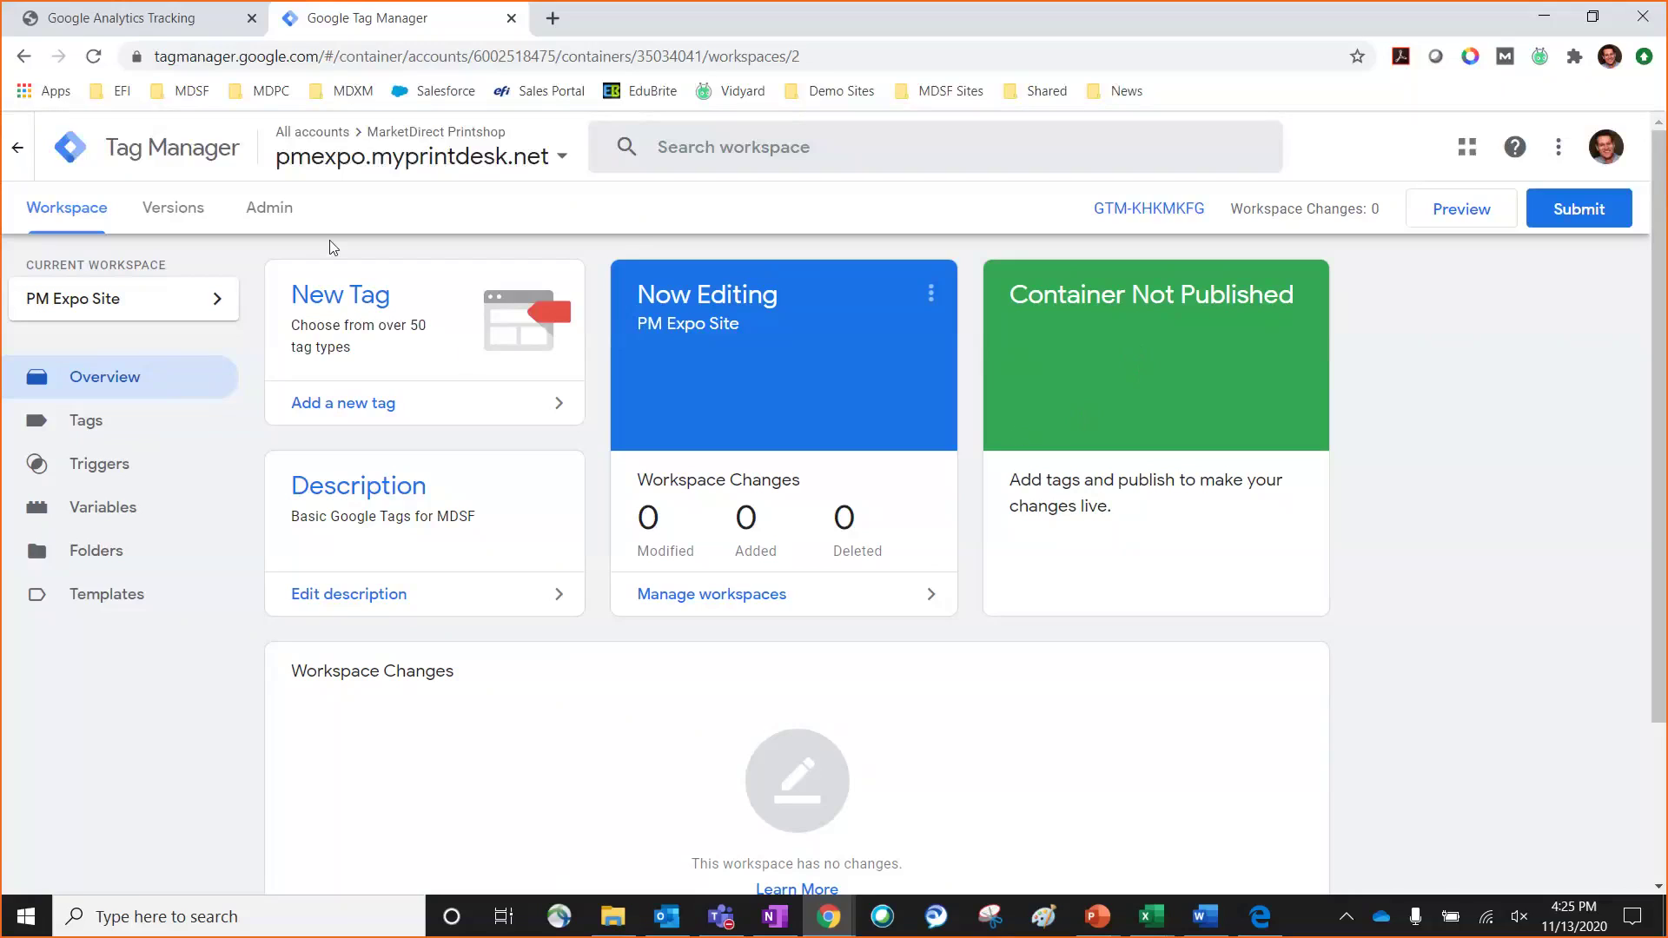
Step: Start a container import for pmexpo.myprintdesk.net and choose GTM-PLPSFXK_v1.json from Documents as the container file
{"action": "left_click", "coordinate": [276, 209]}
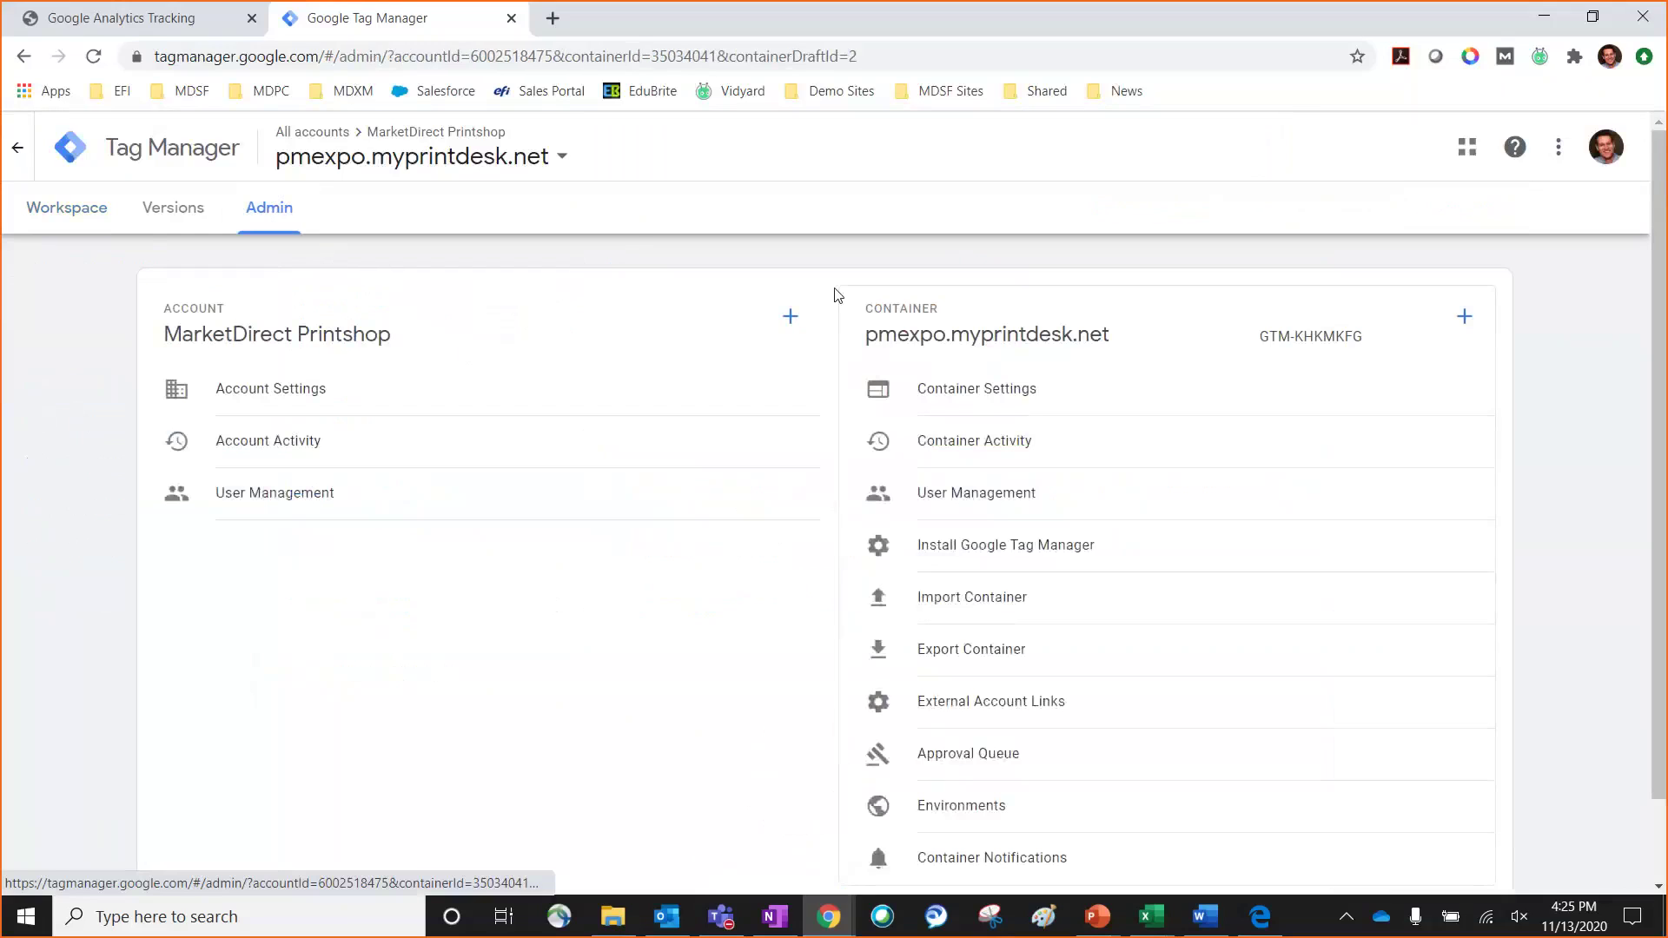
{"action": "left_click", "coordinate": [1041, 611]}
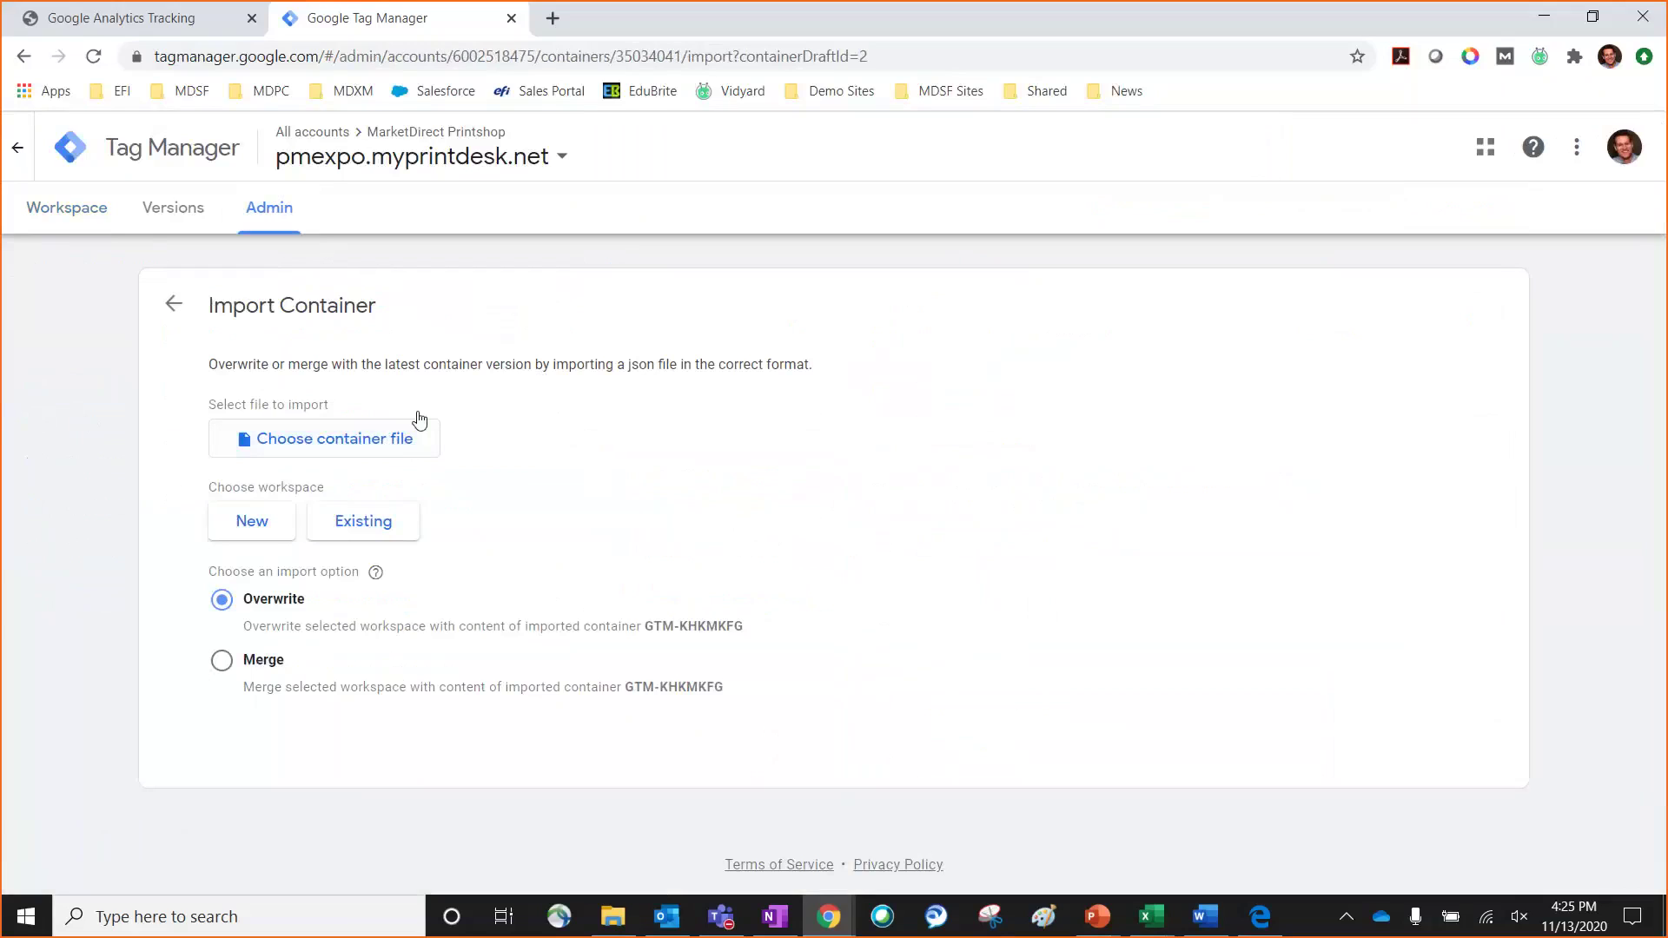
{"action": "left_click", "coordinate": [320, 440]}
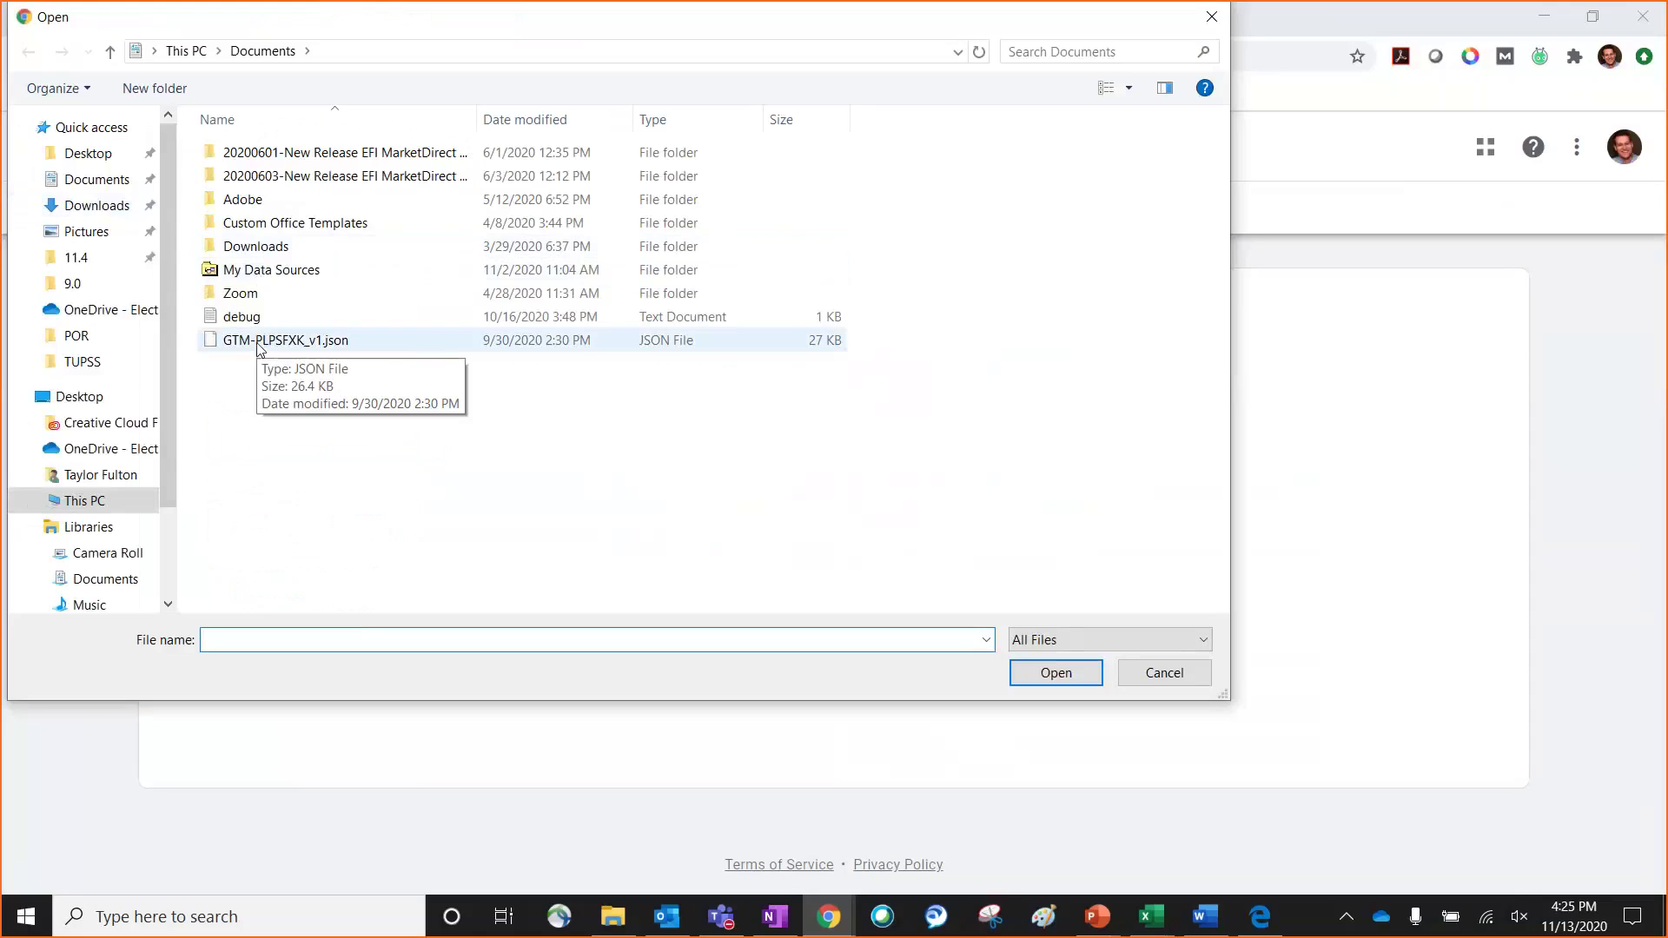
{"action": "left_click", "coordinate": [289, 345]}
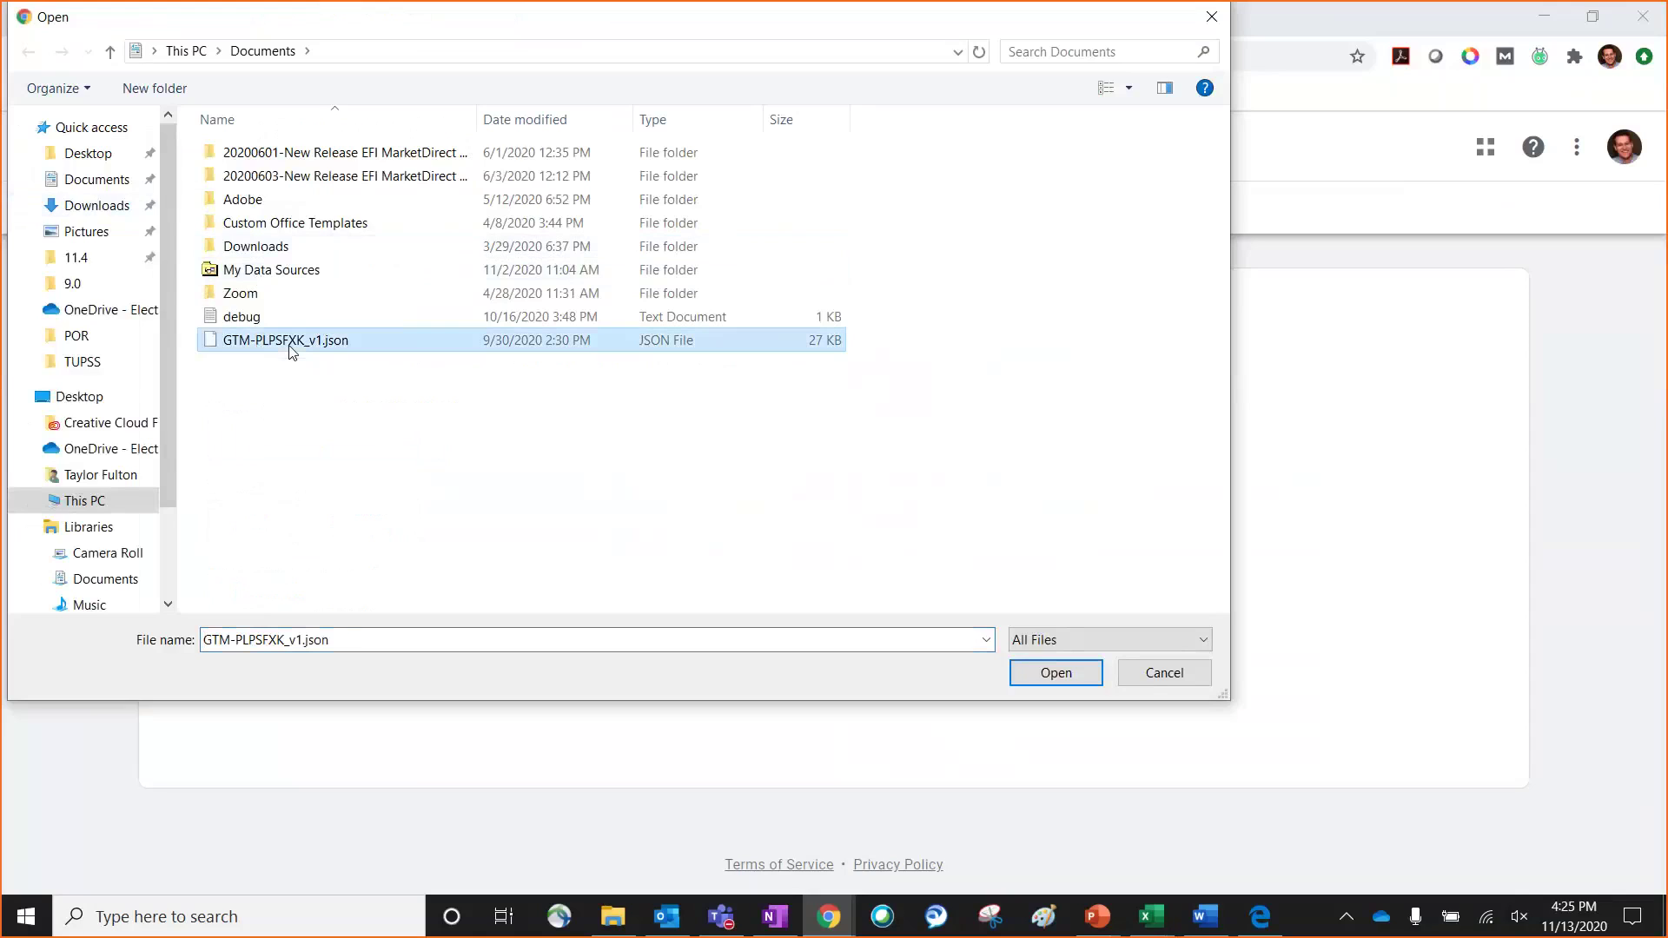
{"action": "left_click", "coordinate": [1071, 677]}
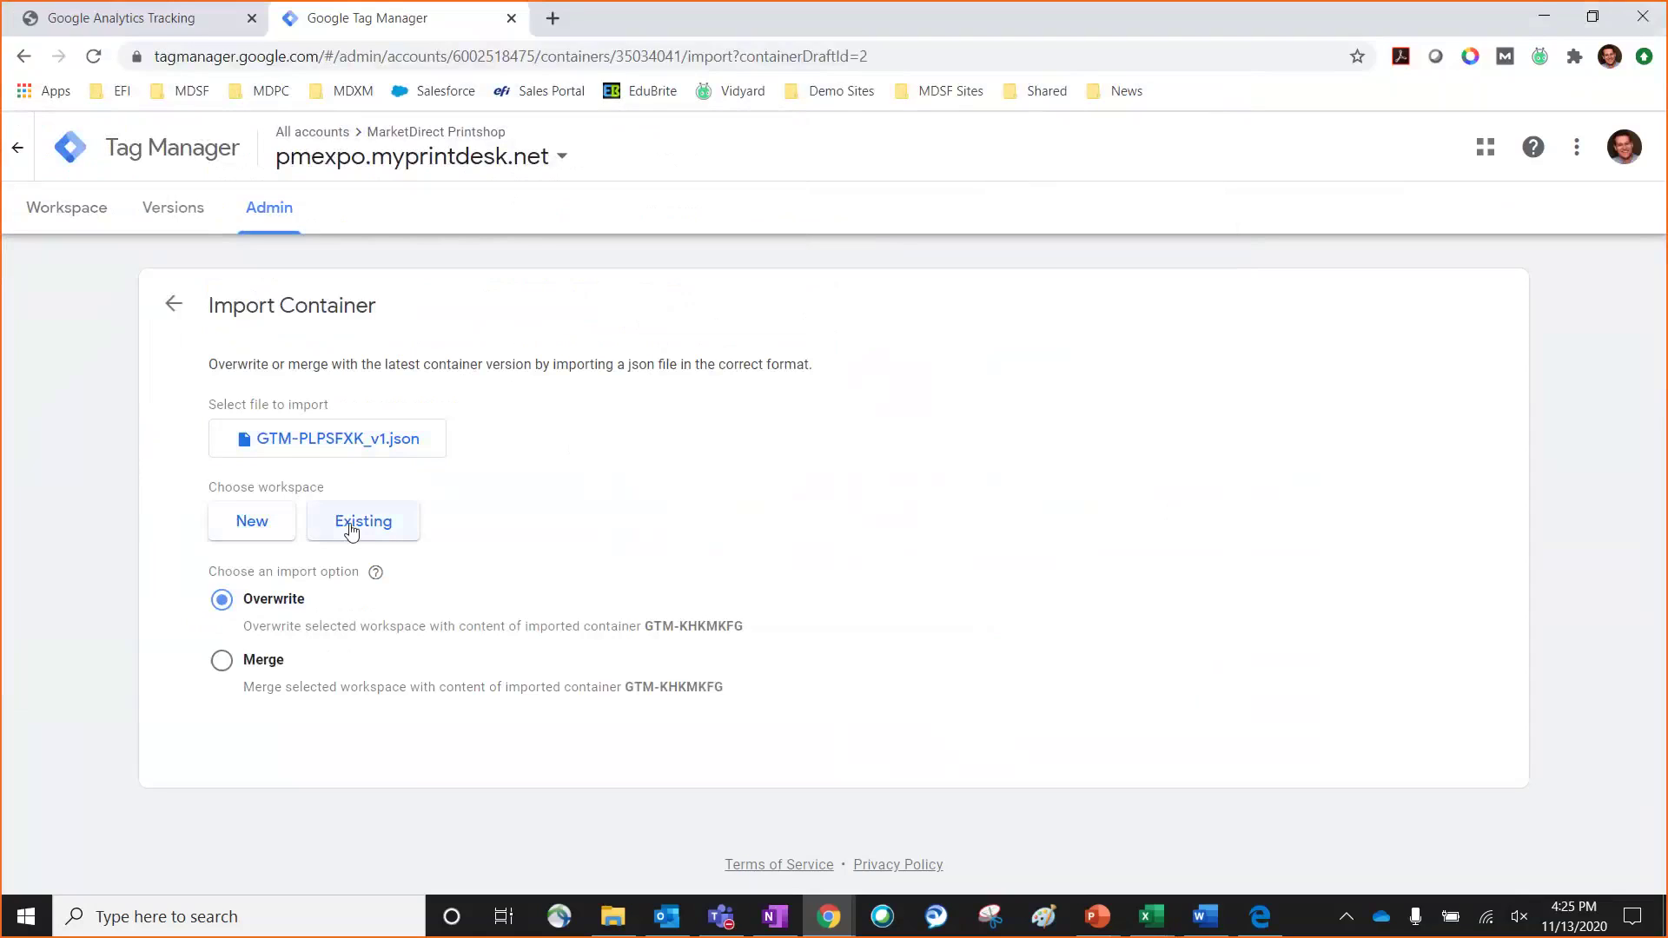
Step: Create a new workspace for the import named "PM Expo" with the description "GTM tags for PM Expo site"
{"action": "left_click", "coordinate": [249, 523]}
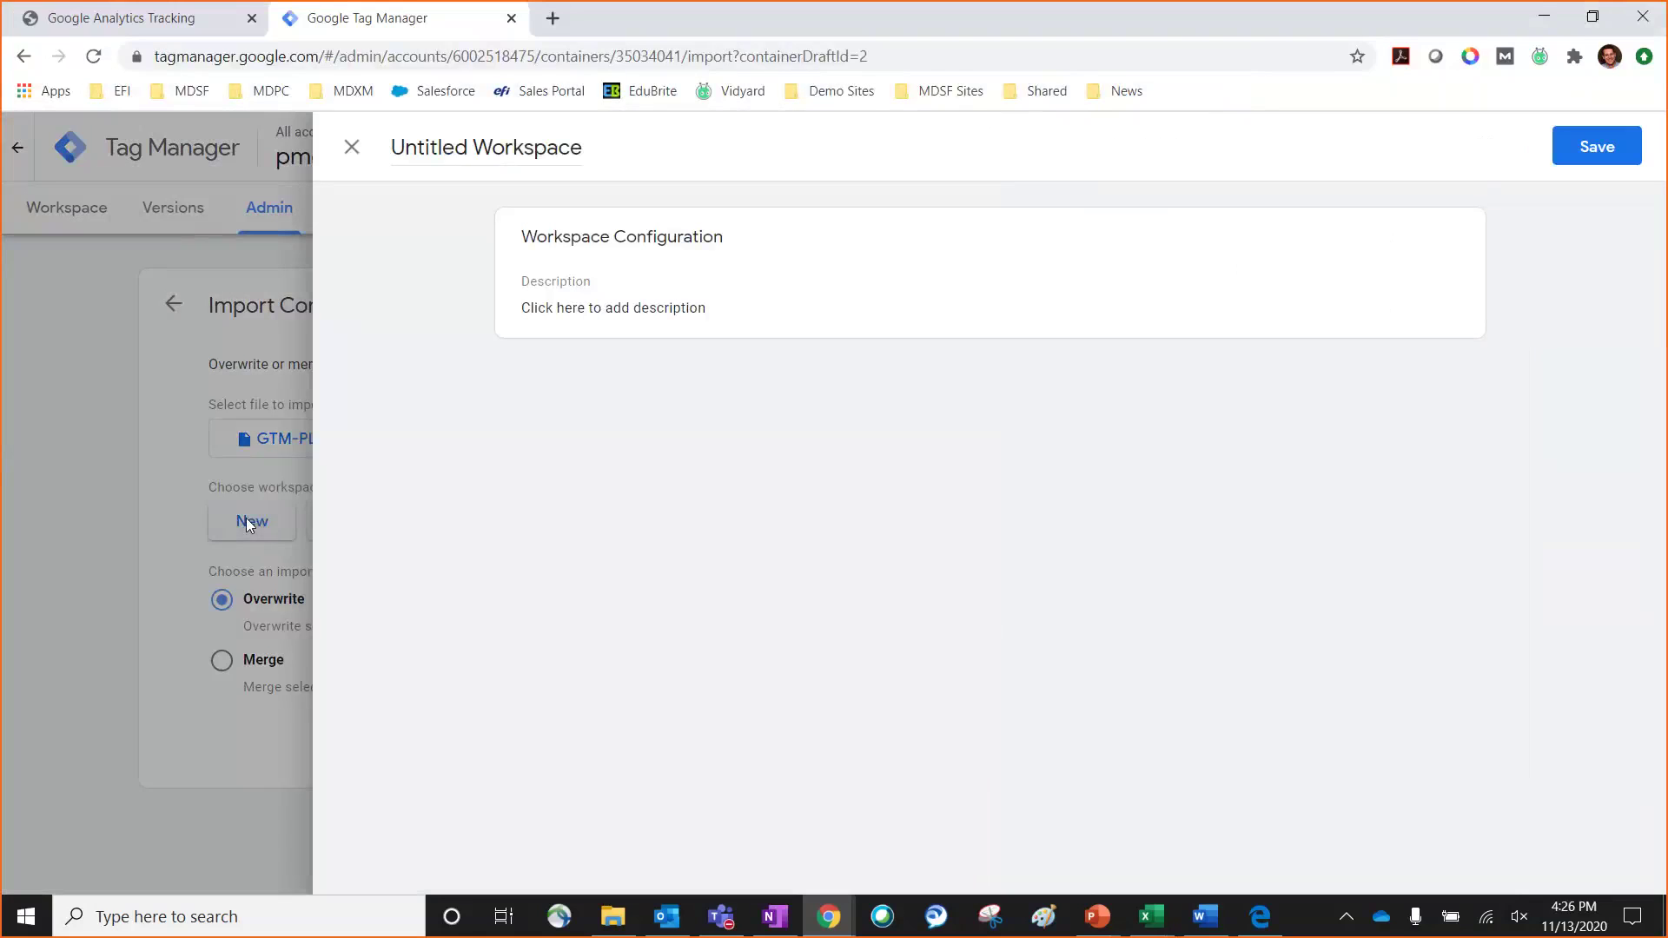
{"action": "left_click", "coordinate": [562, 146]}
{"action": "type", "text": "PM Expo"}
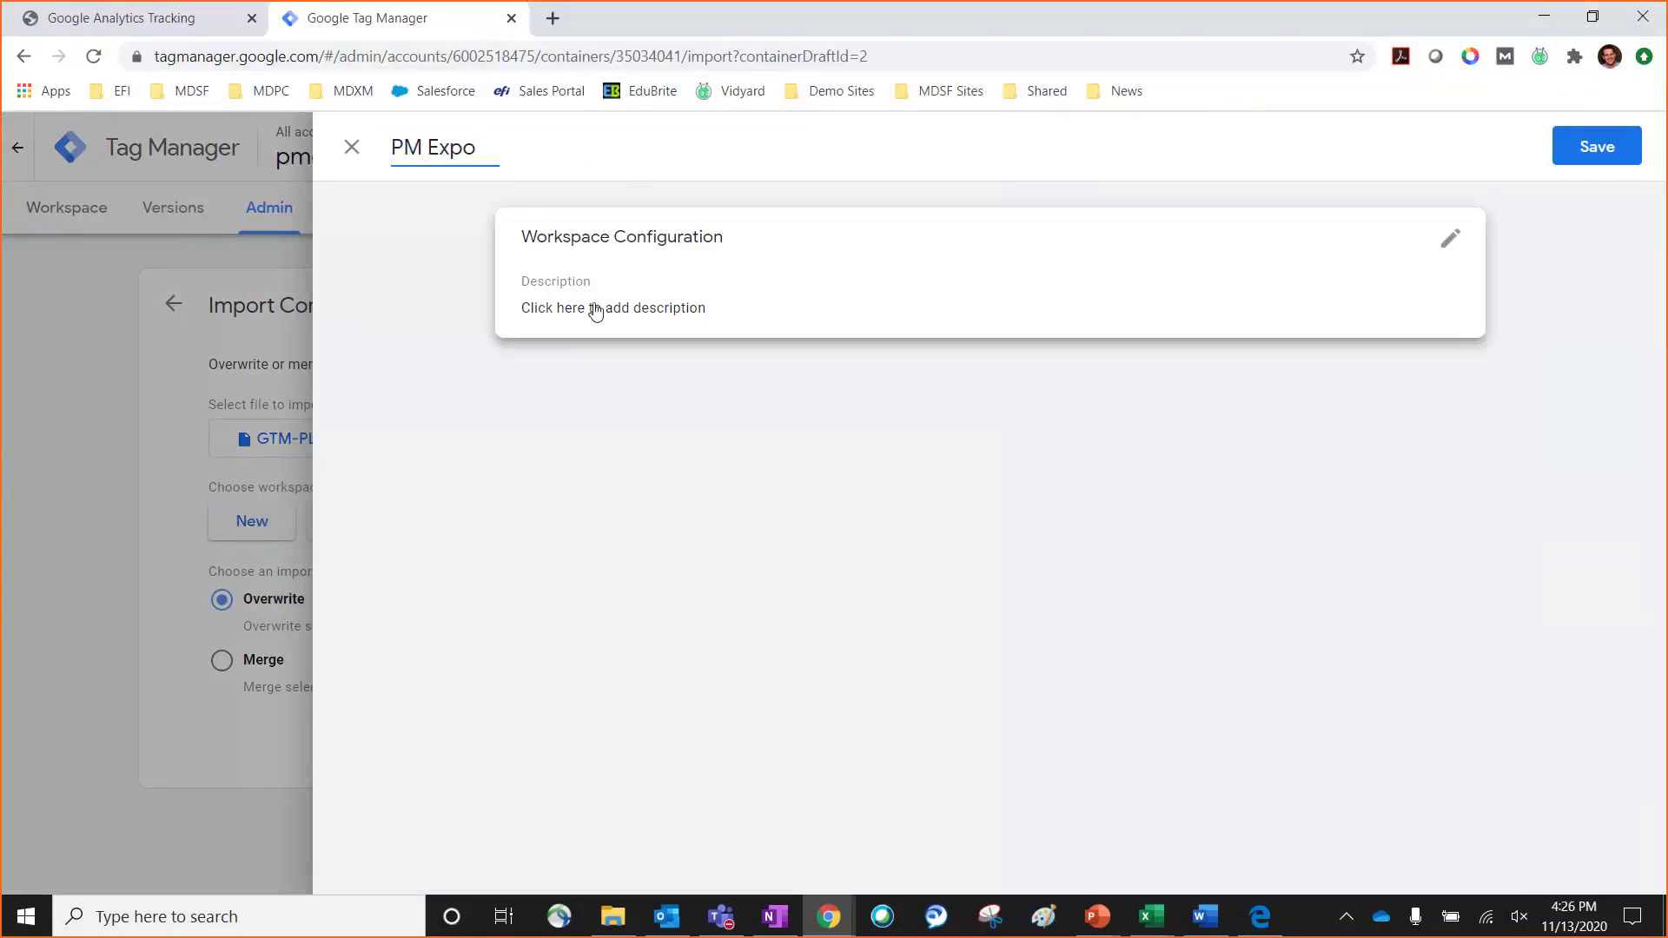
{"action": "left_click", "coordinate": [596, 312]}
{"action": "type", "text": "G"}
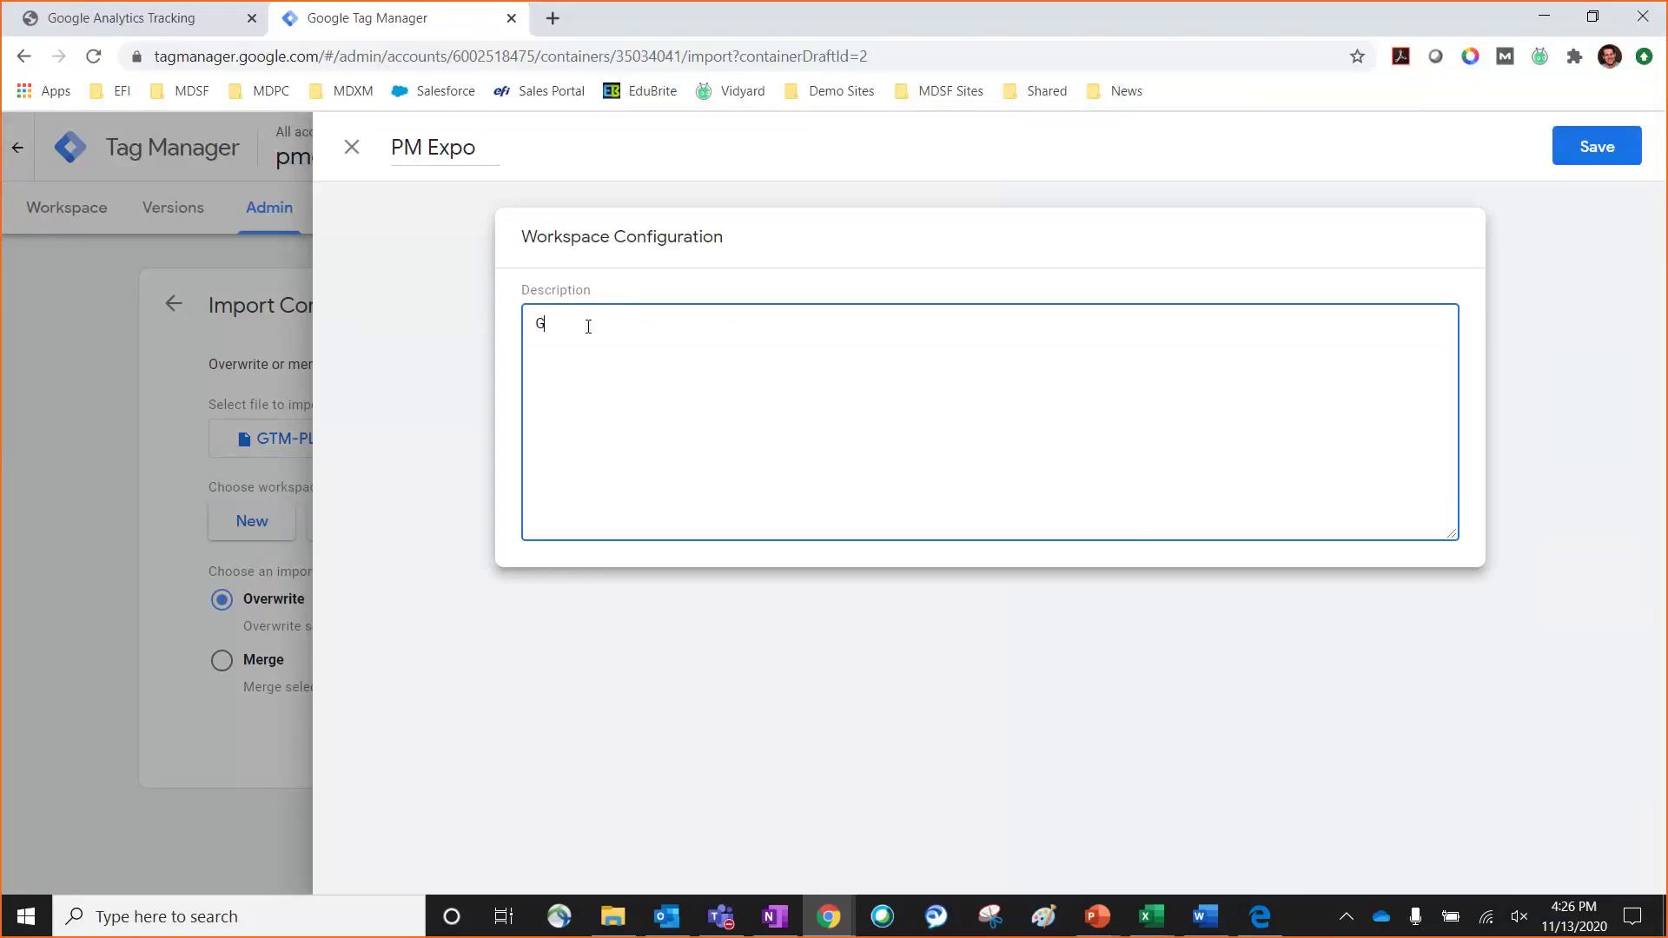
{"action": "type", "text": "TM tags for PM Expo site"}
{"action": "left_click", "coordinate": [1589, 150]}
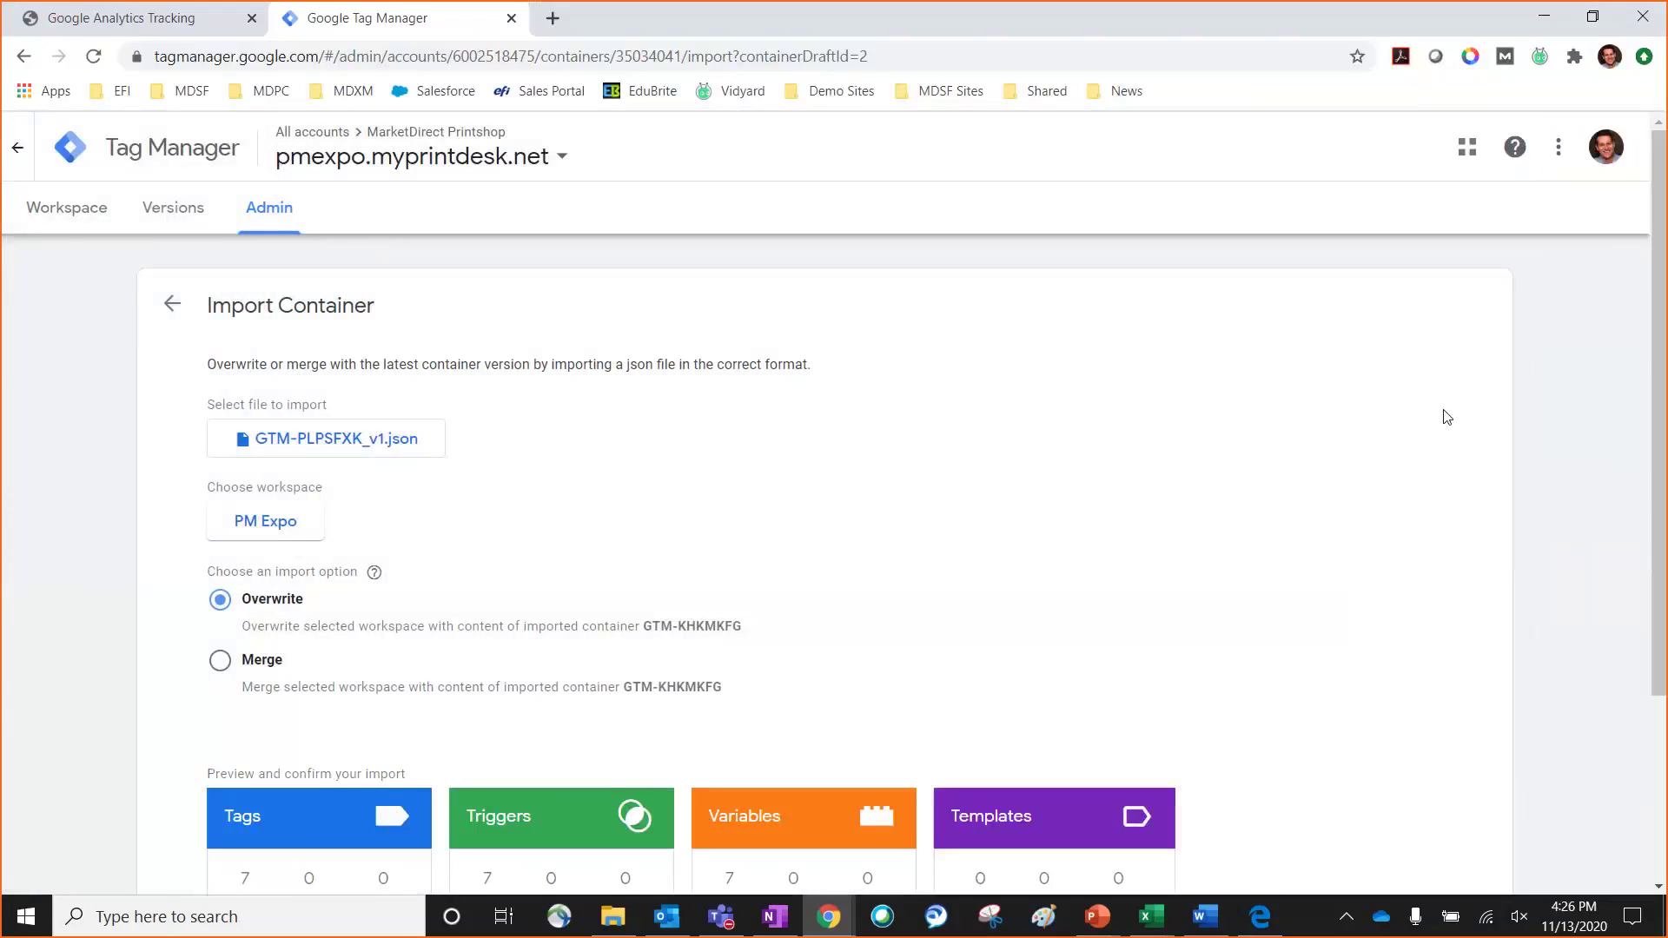
Step: Review the import preview and confirm importing the container into the PM Expo workspace with the Overwrite option
{"action": "scroll", "coordinate": [521, 522], "scroll_direction": "down", "scroll_amount": 1}
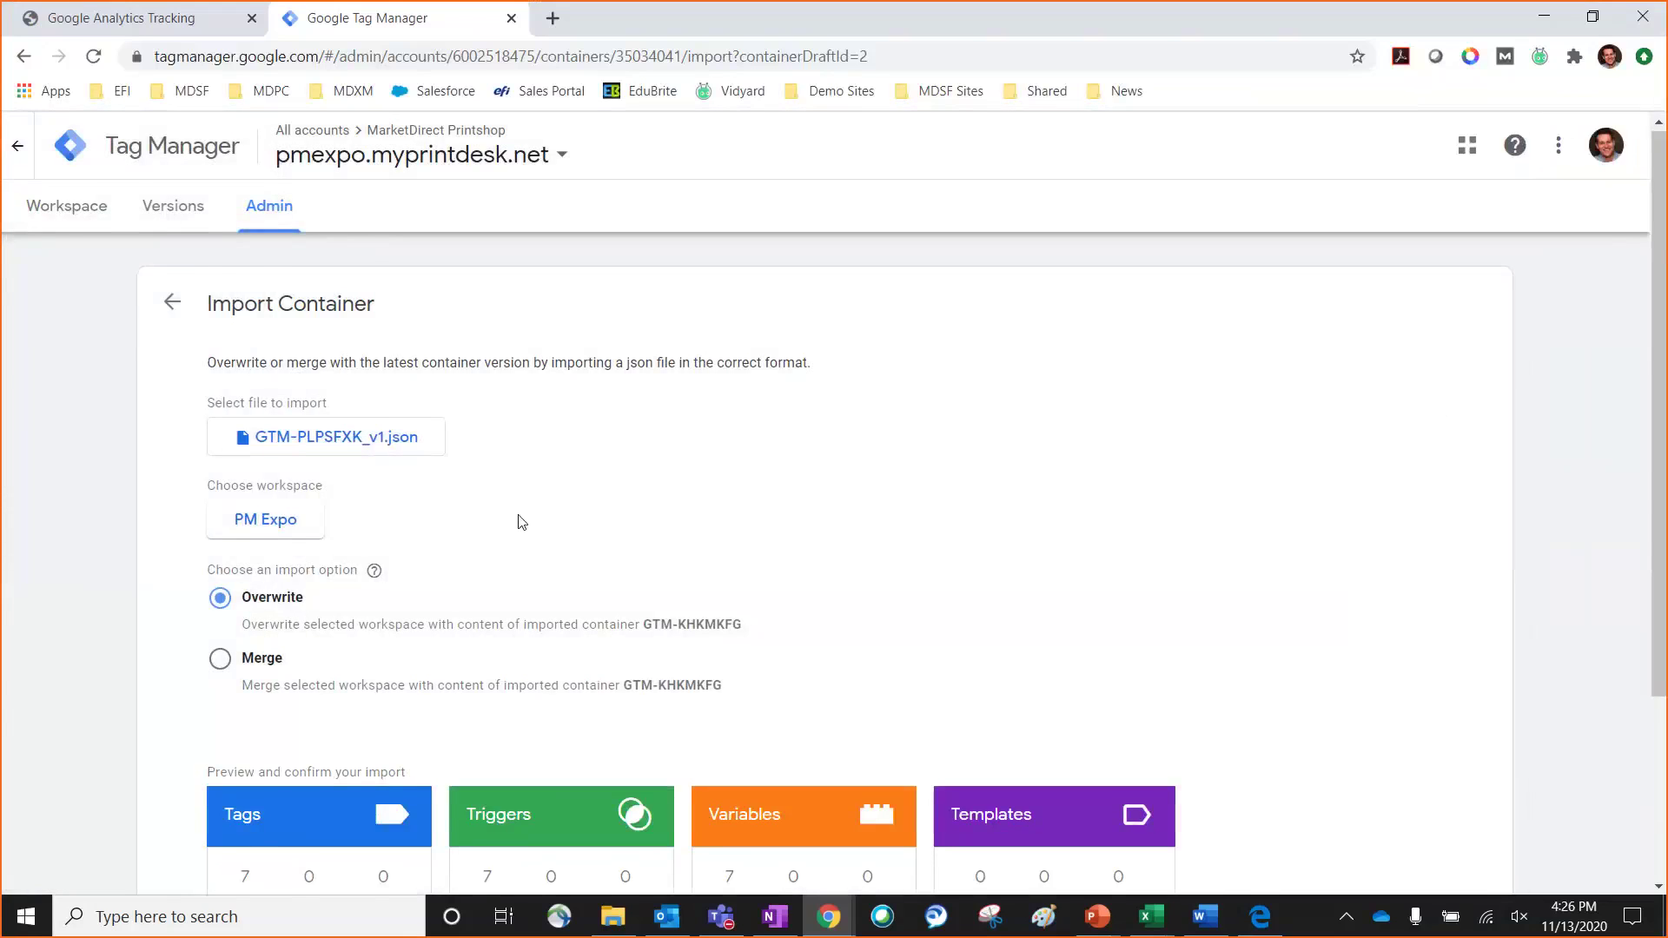
{"action": "scroll", "coordinate": [521, 522], "scroll_direction": "down", "scroll_amount": 3}
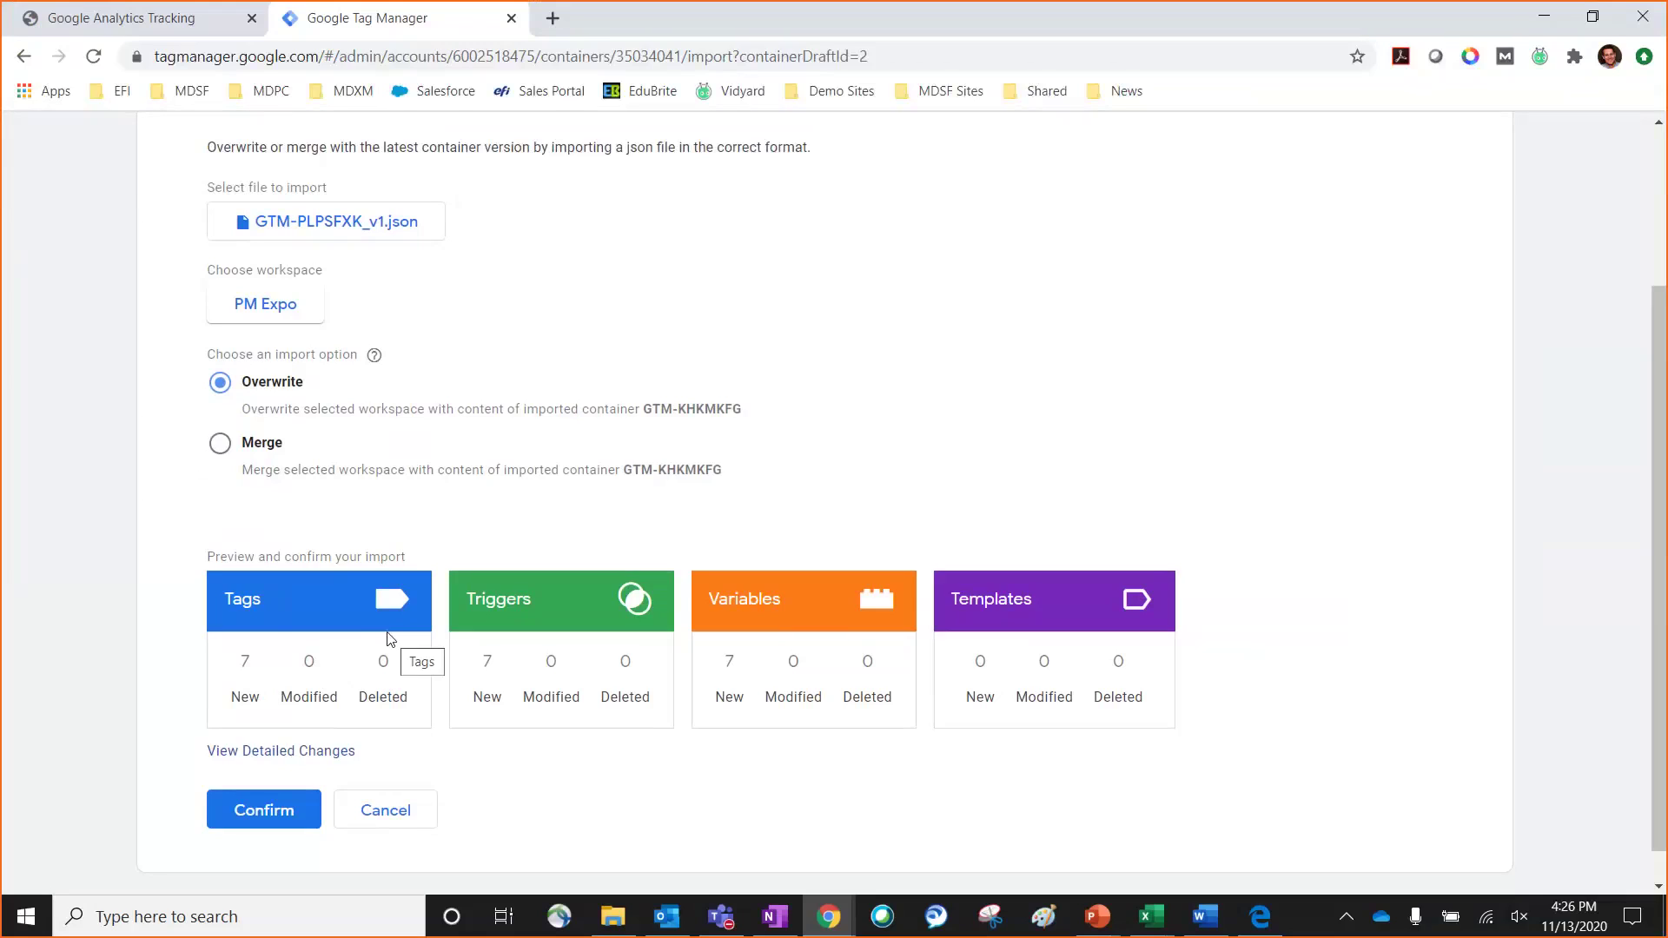
{"action": "left_click", "coordinate": [265, 808]}
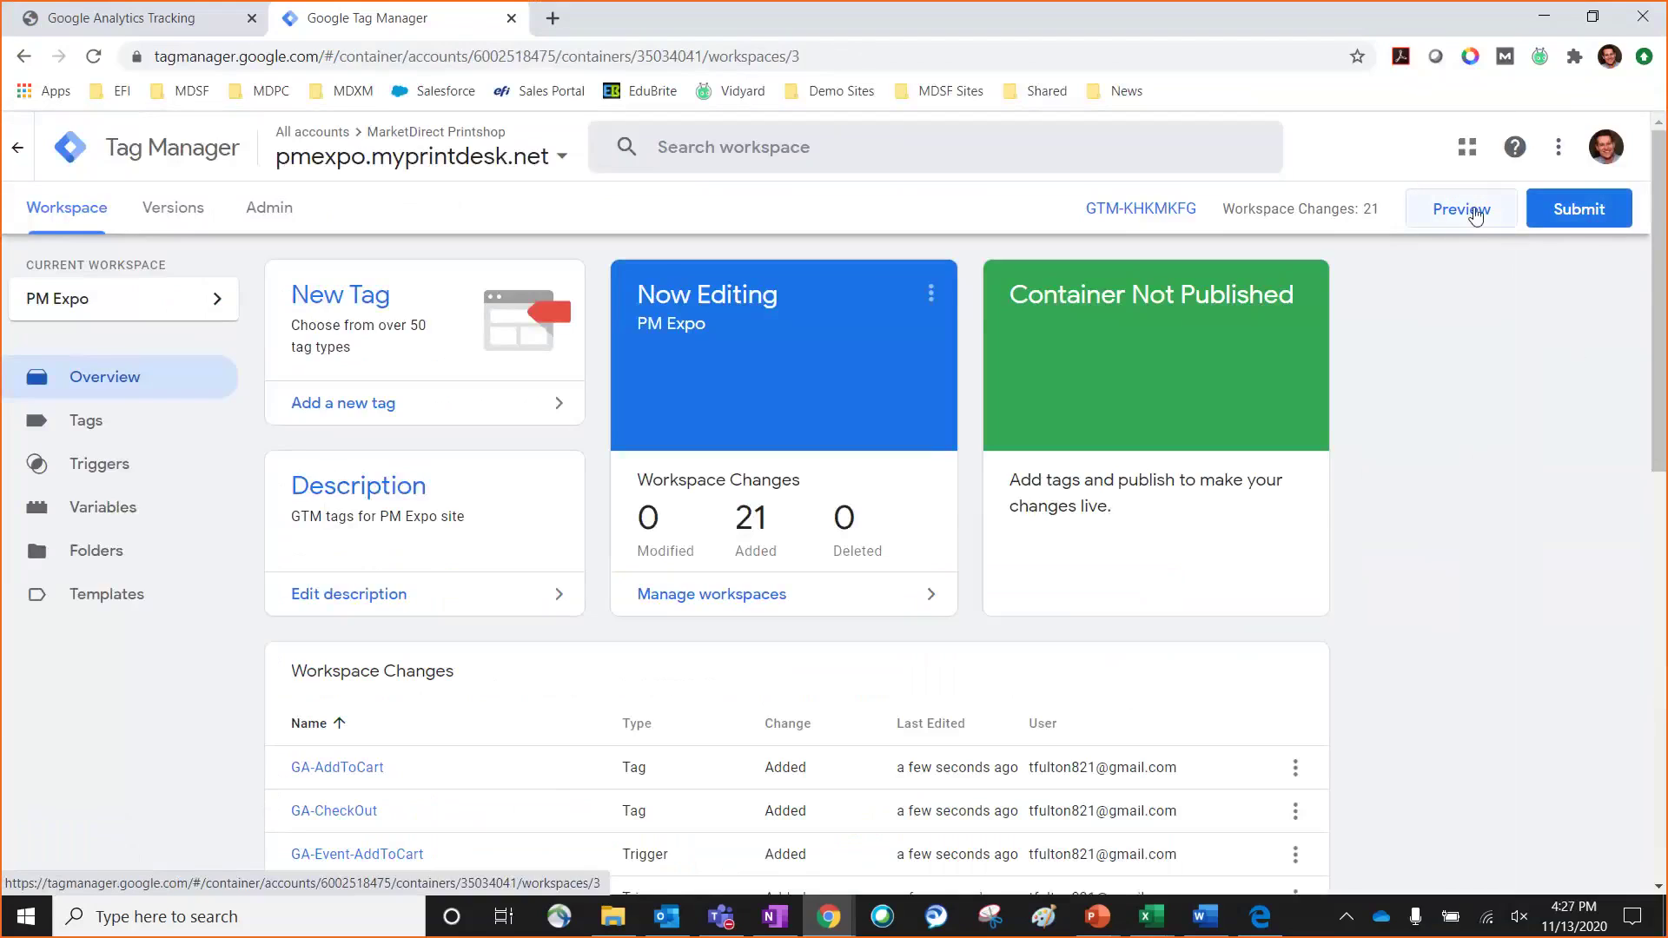
Step: Open the submission of the PM Expo workspace changes and examine the version details and the listed tags, triggers and variables
{"action": "left_click", "coordinate": [1589, 214]}
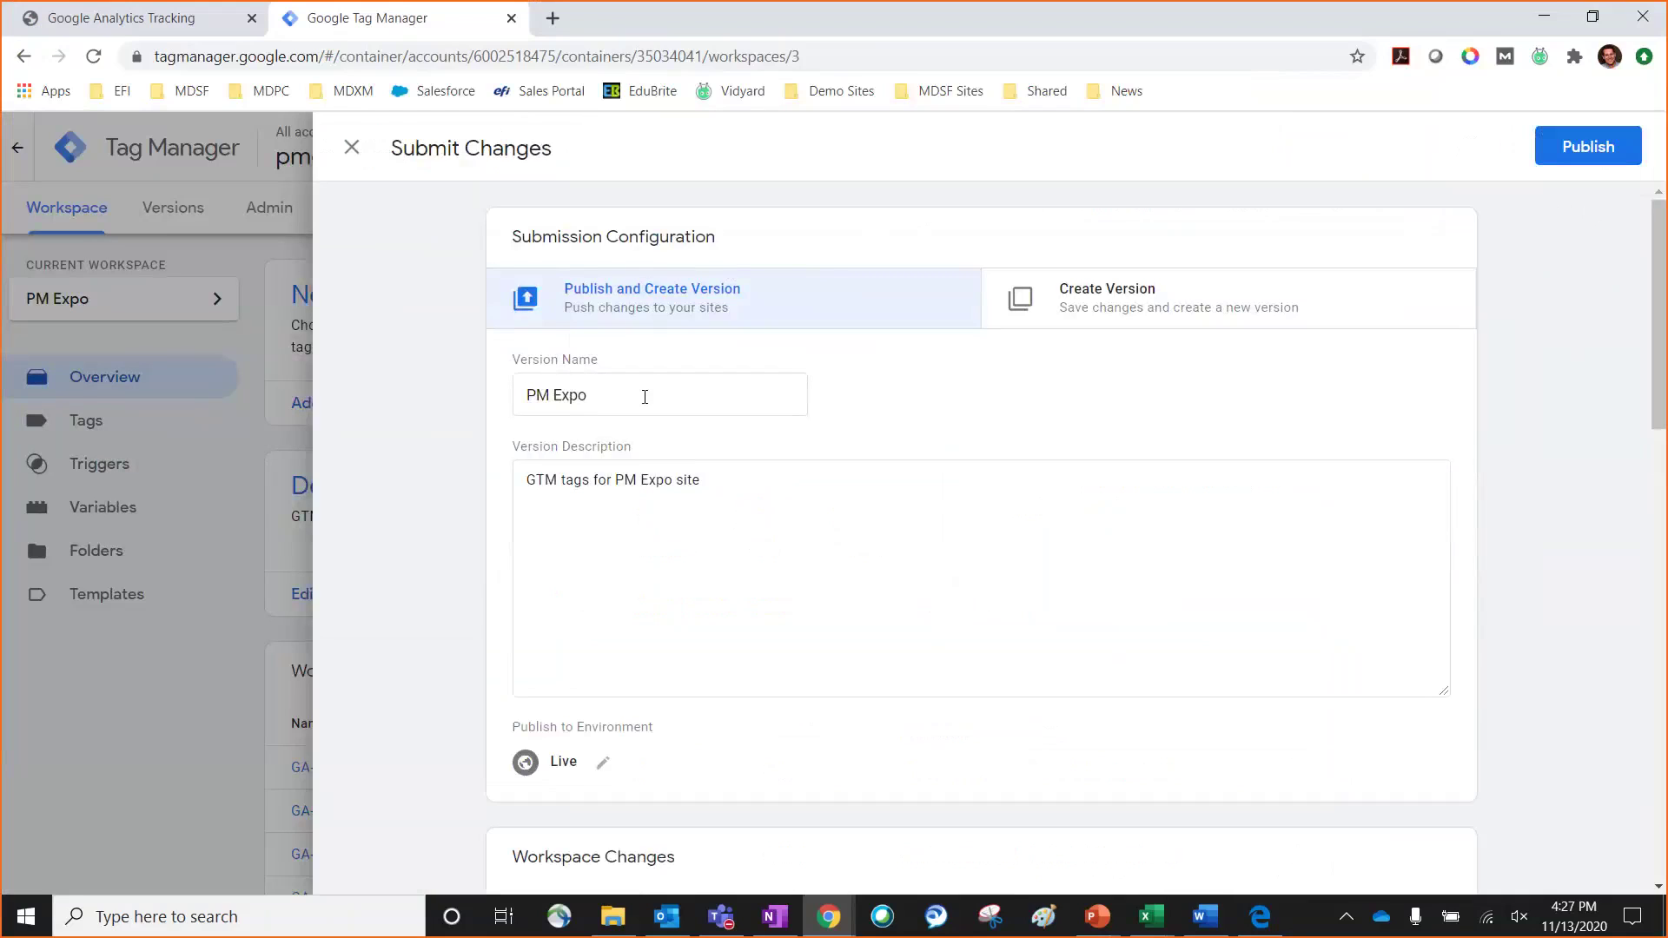
{"action": "scroll", "coordinate": [673, 480], "scroll_direction": "down", "scroll_amount": 5}
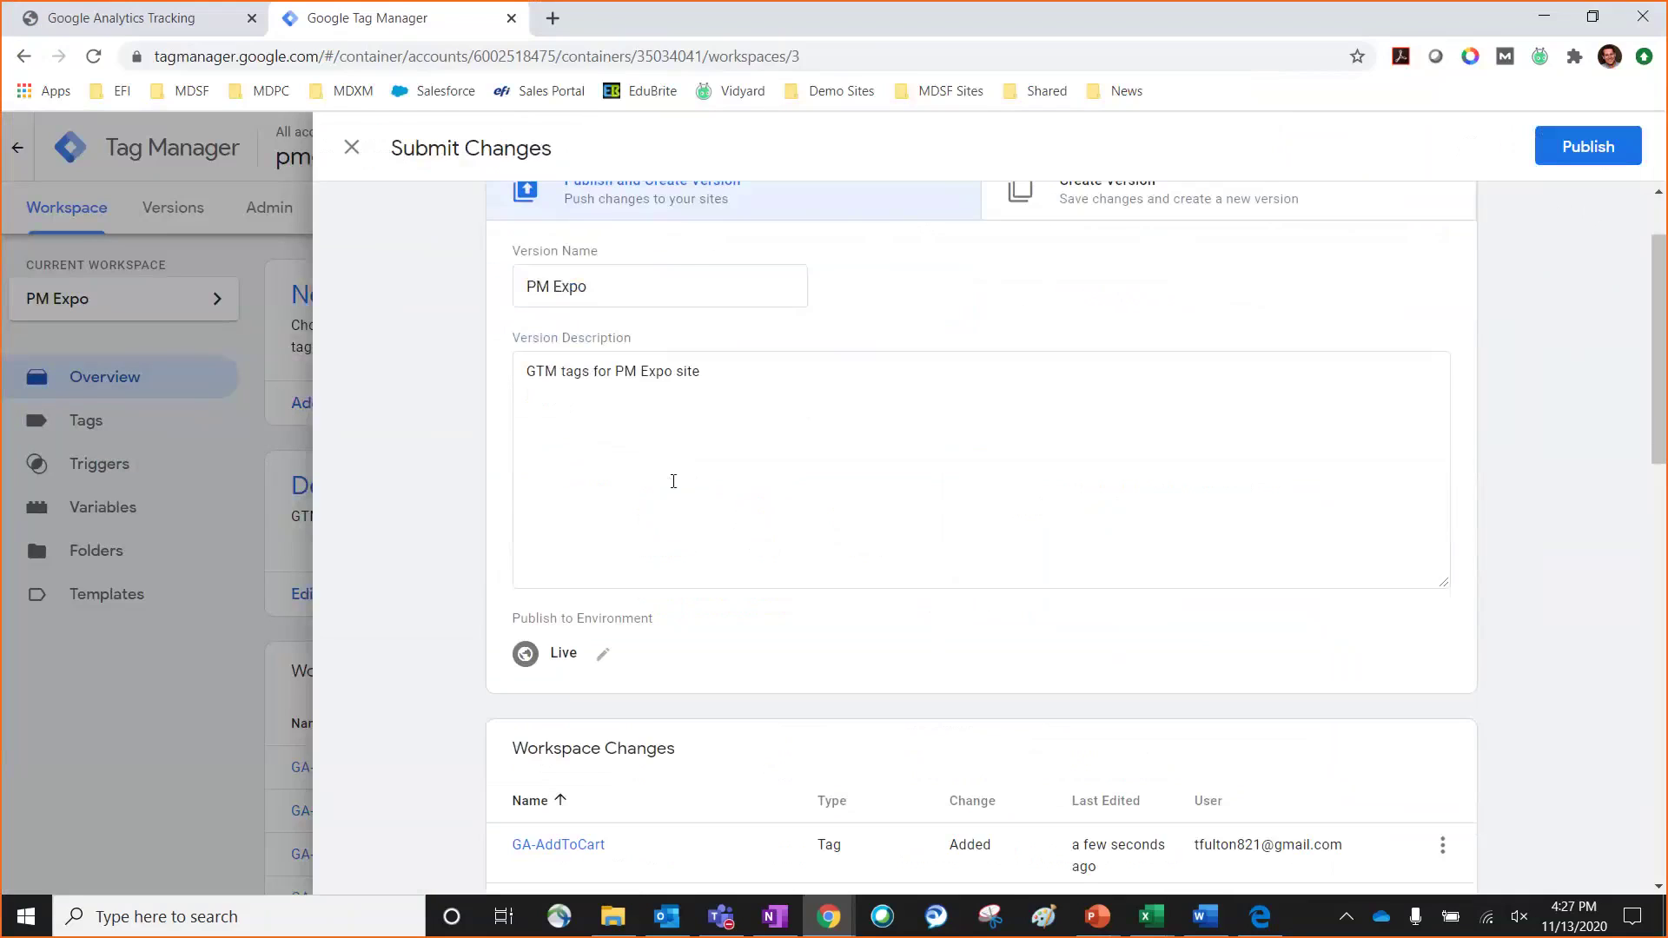
{"action": "scroll", "coordinate": [710, 478], "scroll_direction": "down", "scroll_amount": 1}
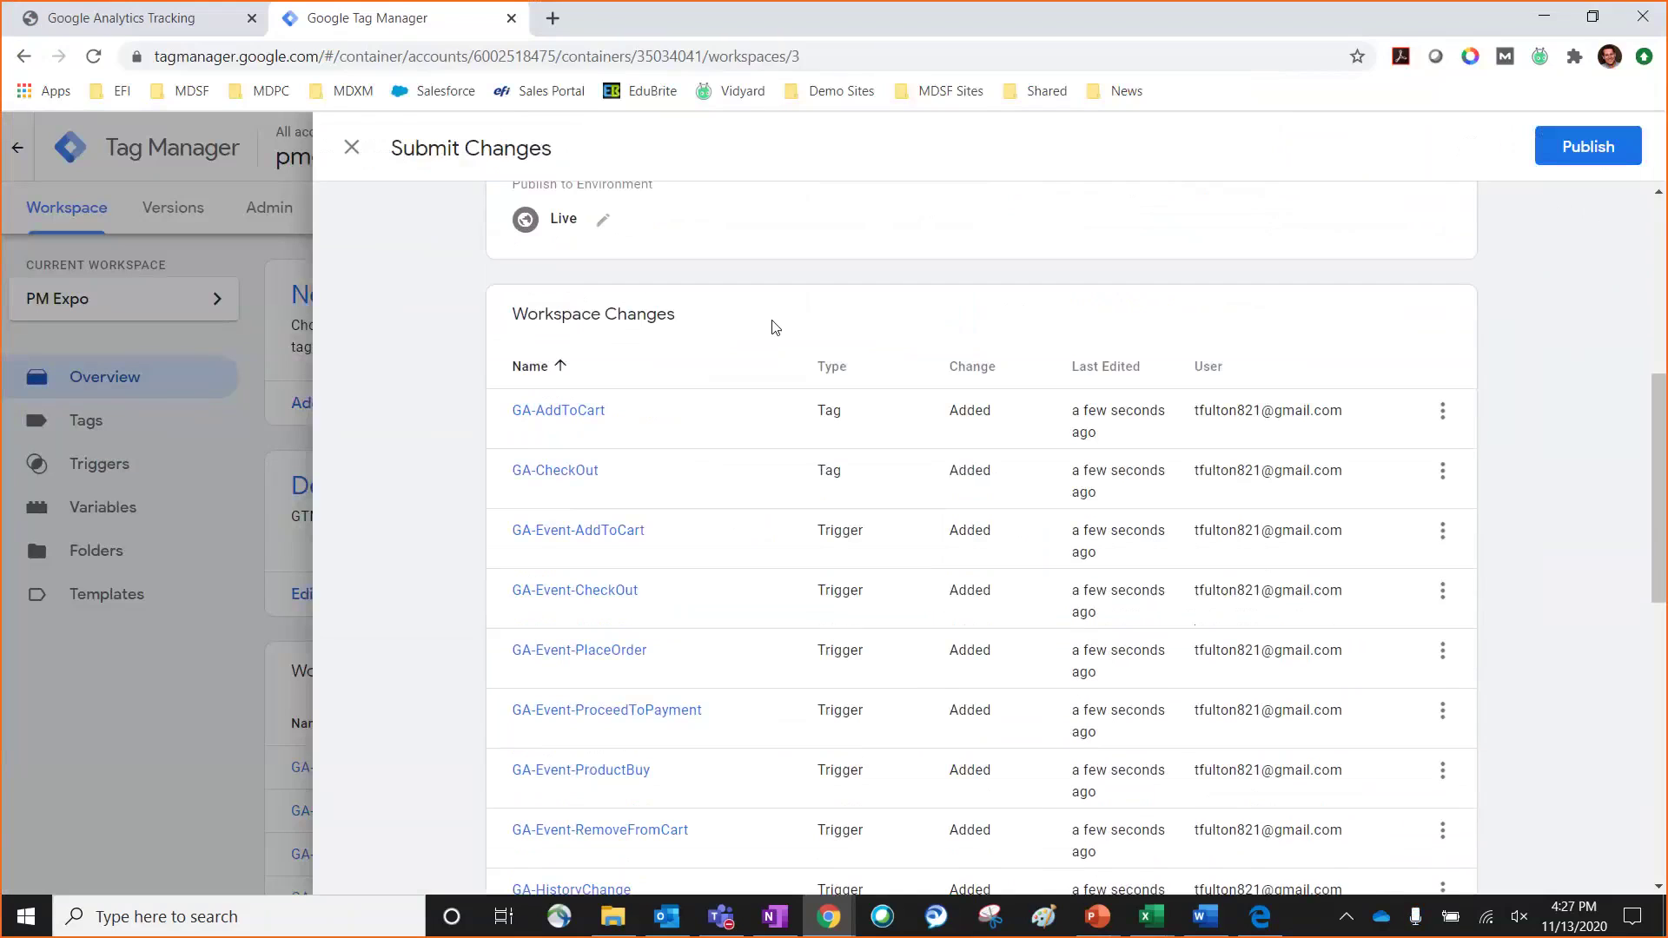
{"action": "scroll", "coordinate": [785, 298], "scroll_direction": "down", "scroll_amount": 1}
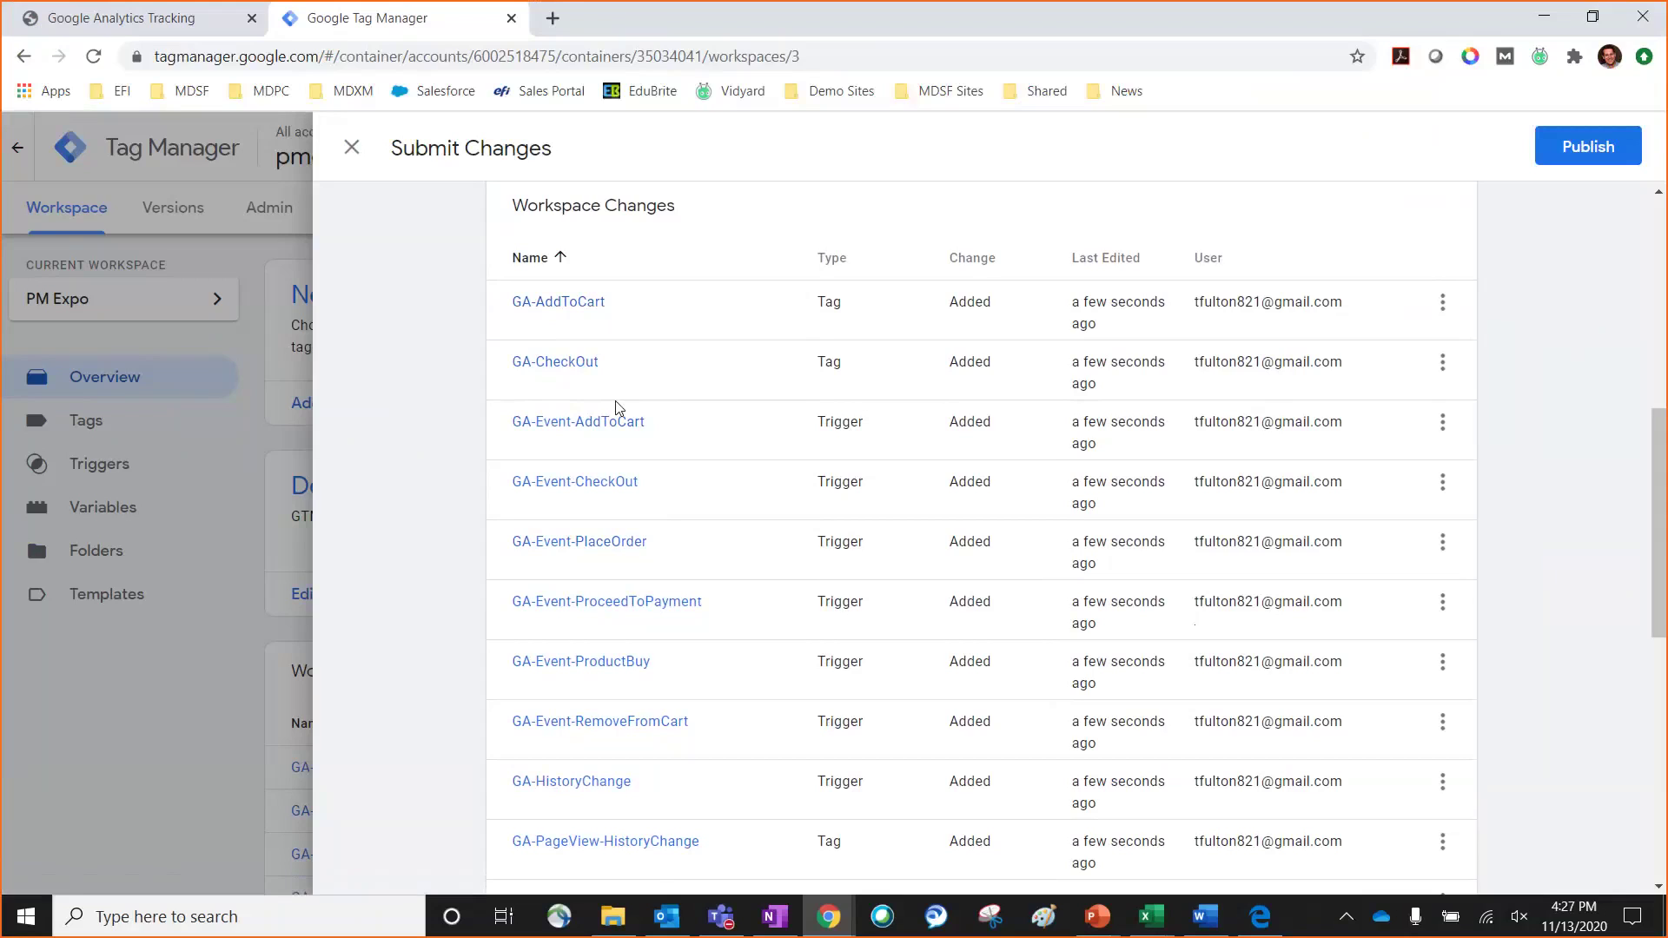
{"action": "scroll", "coordinate": [692, 409], "scroll_direction": "down", "scroll_amount": 3}
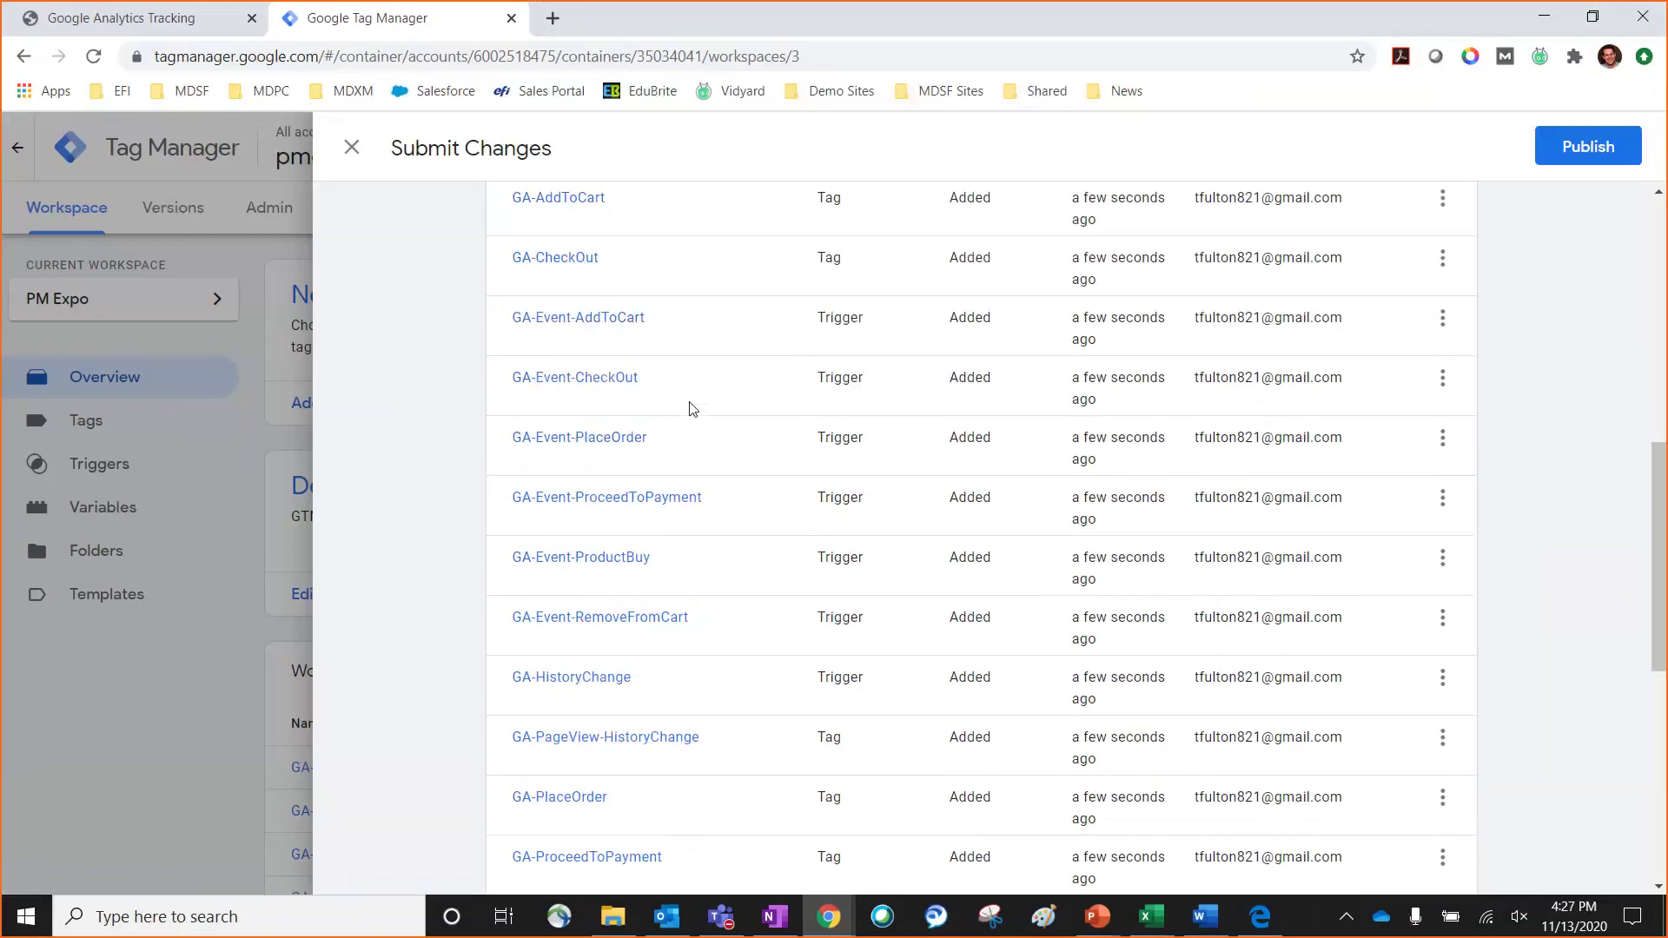
{"action": "scroll", "coordinate": [692, 408], "scroll_direction": "down", "scroll_amount": 4}
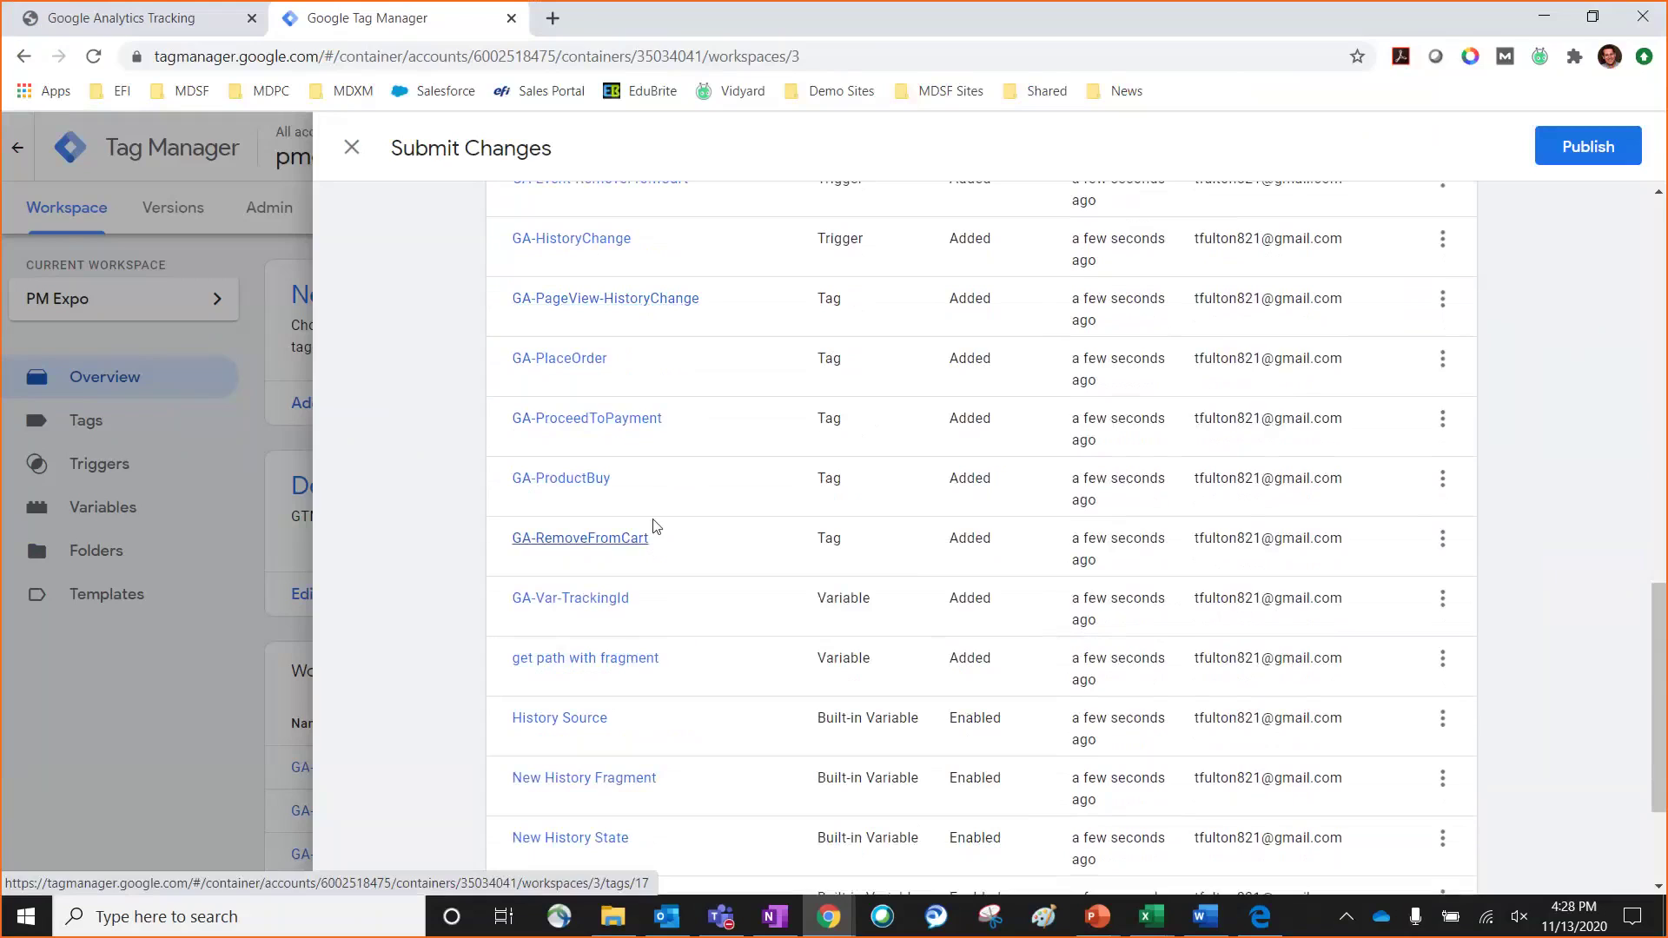
{"action": "scroll", "coordinate": [660, 479], "scroll_direction": "up", "scroll_amount": 1}
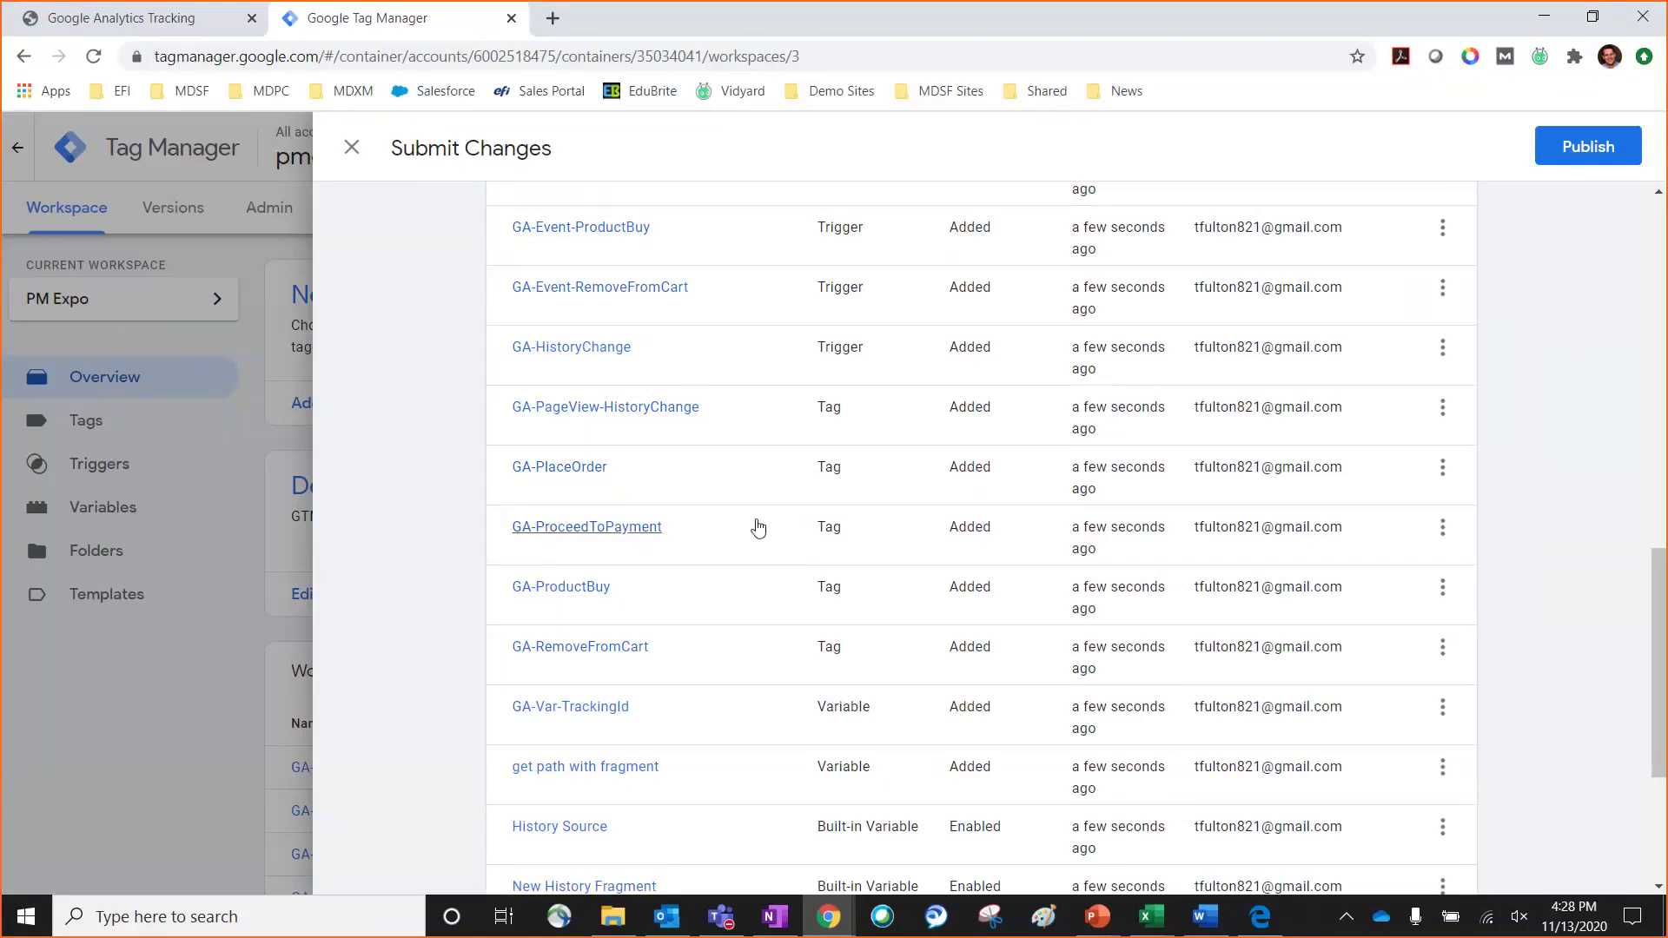
{"action": "scroll", "coordinate": [821, 551], "scroll_direction": "up", "scroll_amount": 9}
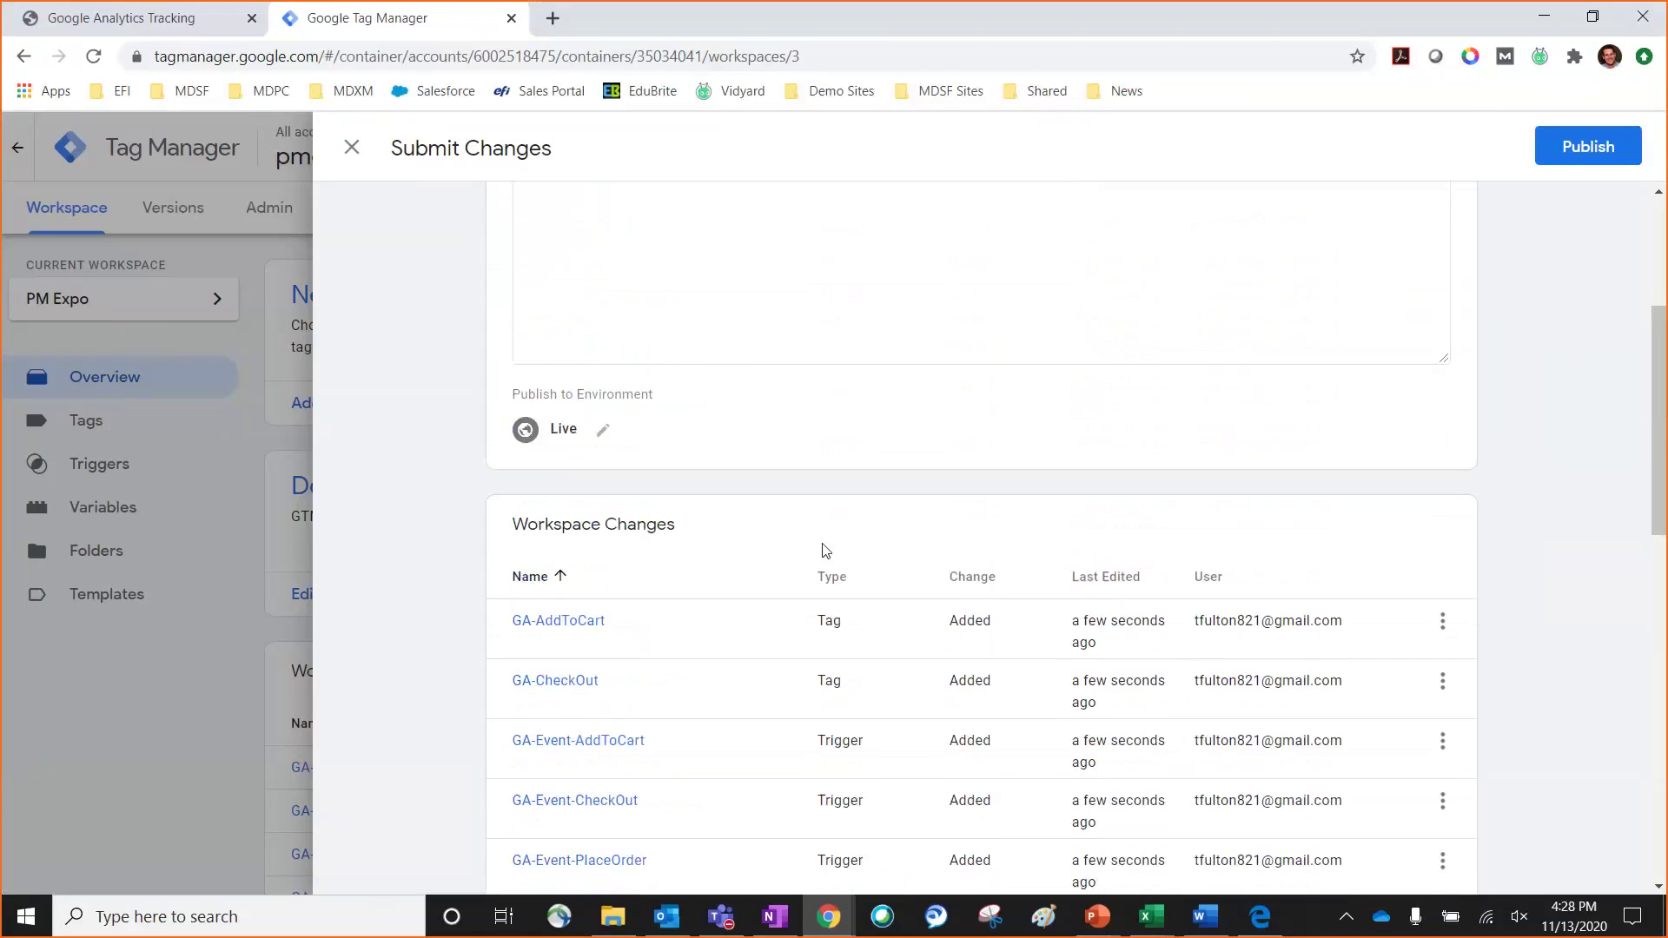
Step: Publish the PM Expo version to the Live environment and review the published version's changes, tags, triggers and variables
{"action": "scroll", "coordinate": [821, 551], "scroll_direction": "up", "scroll_amount": 4}
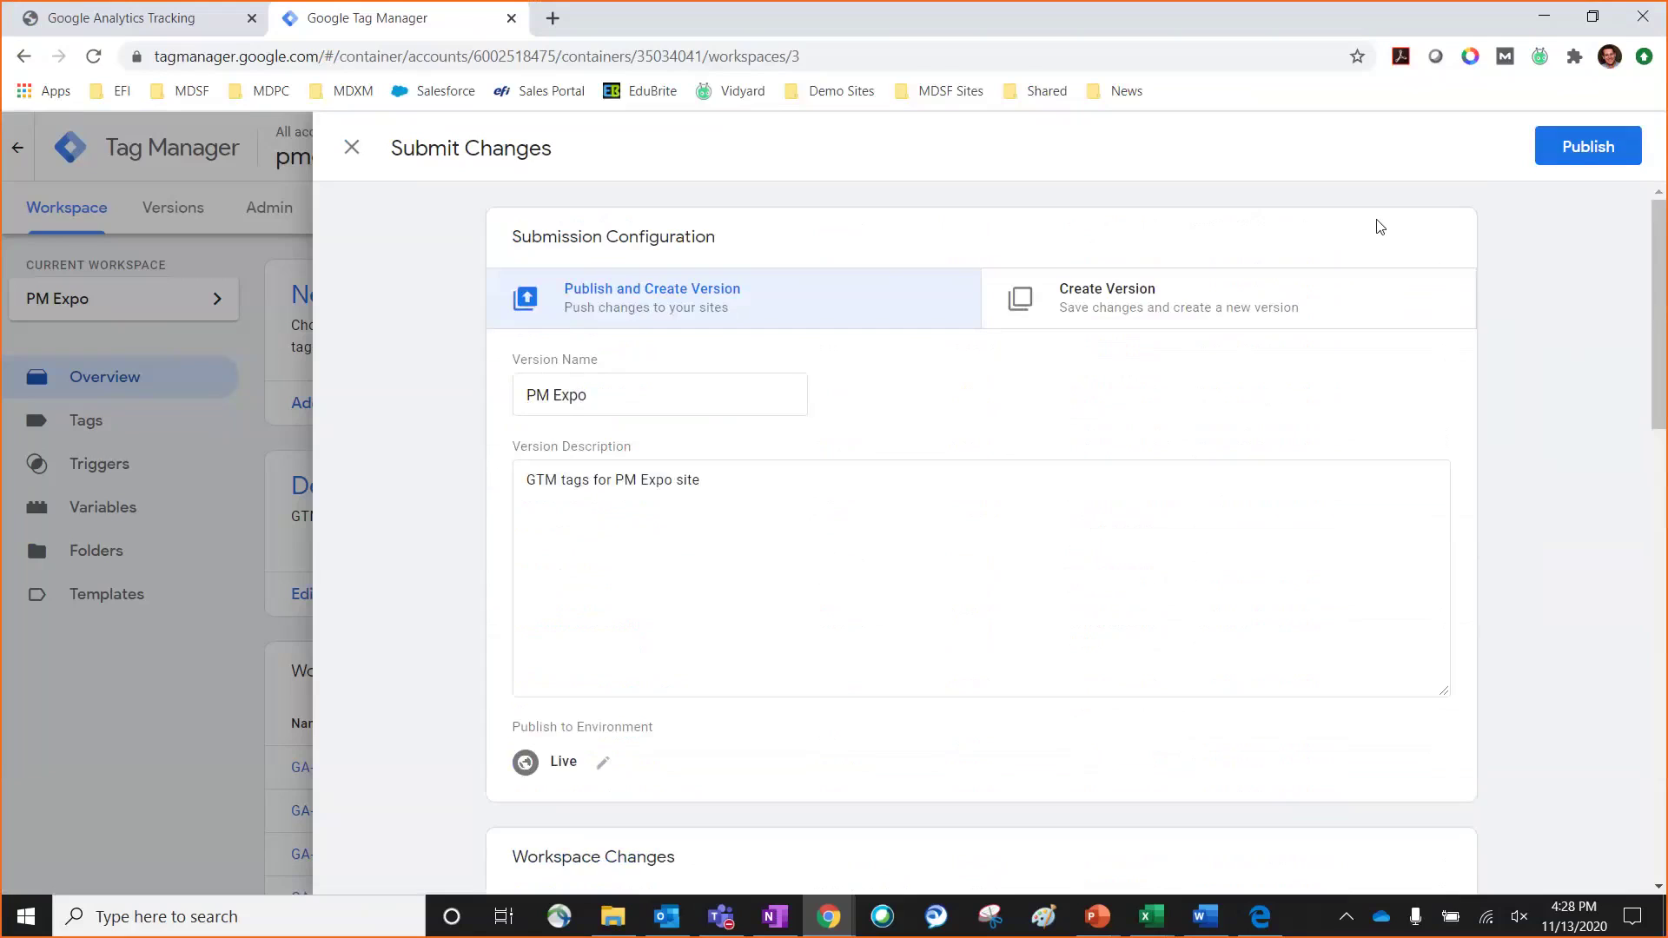
{"action": "left_click", "coordinate": [1588, 146]}
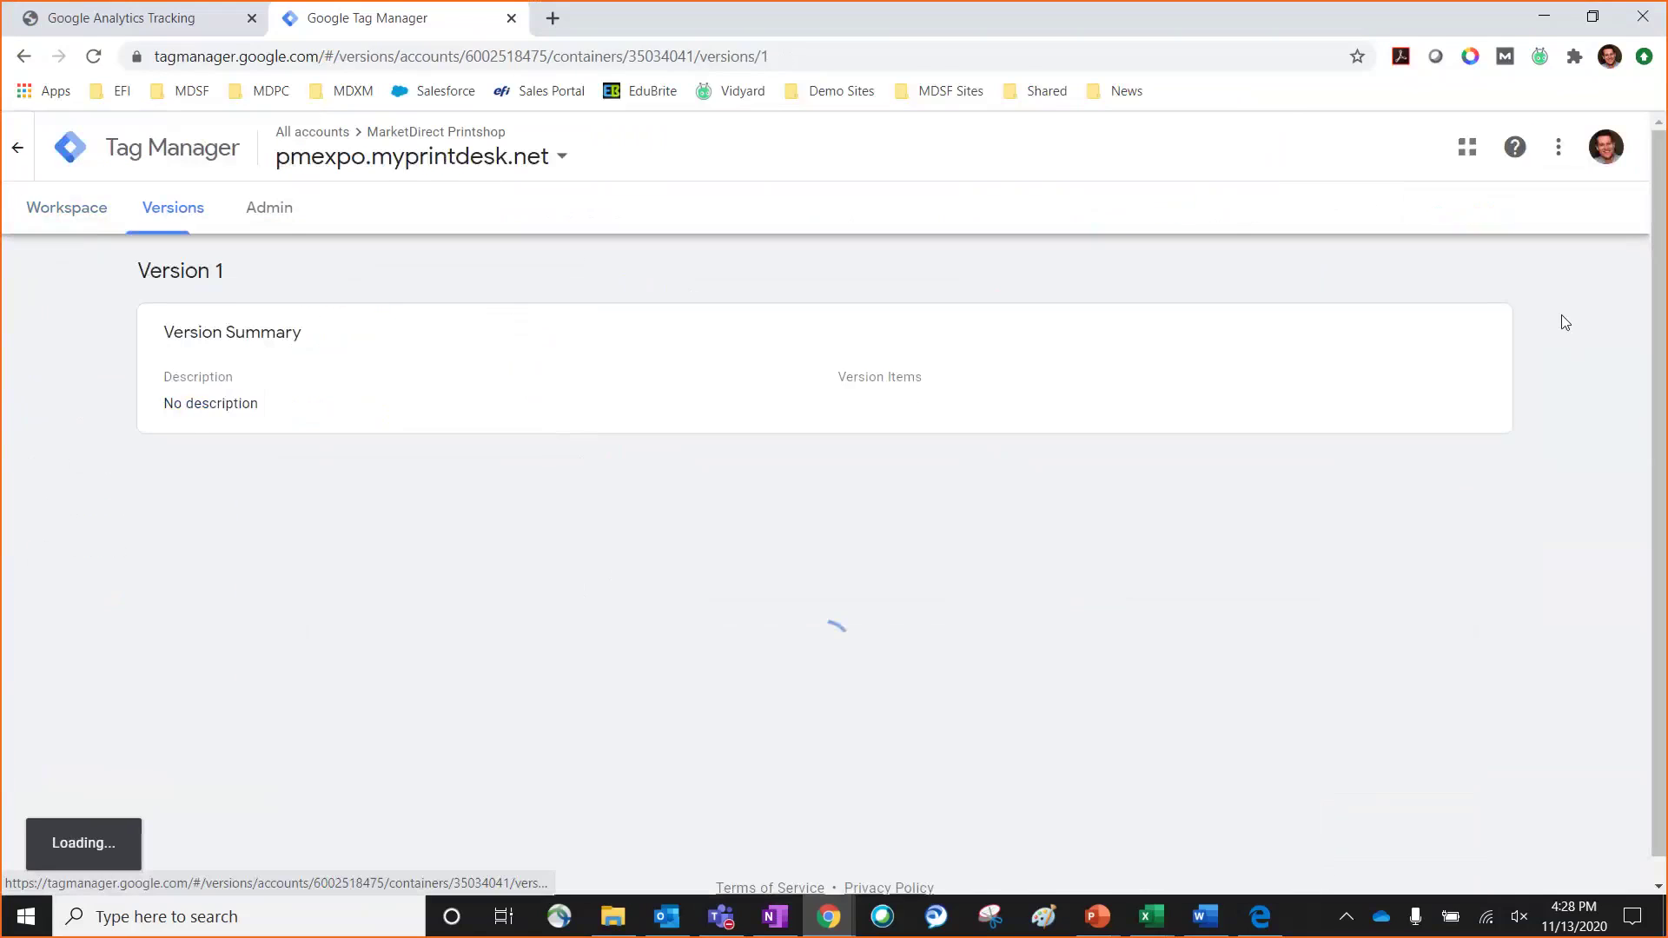
{"action": "scroll", "coordinate": [1552, 338], "scroll_direction": "down", "scroll_amount": 10}
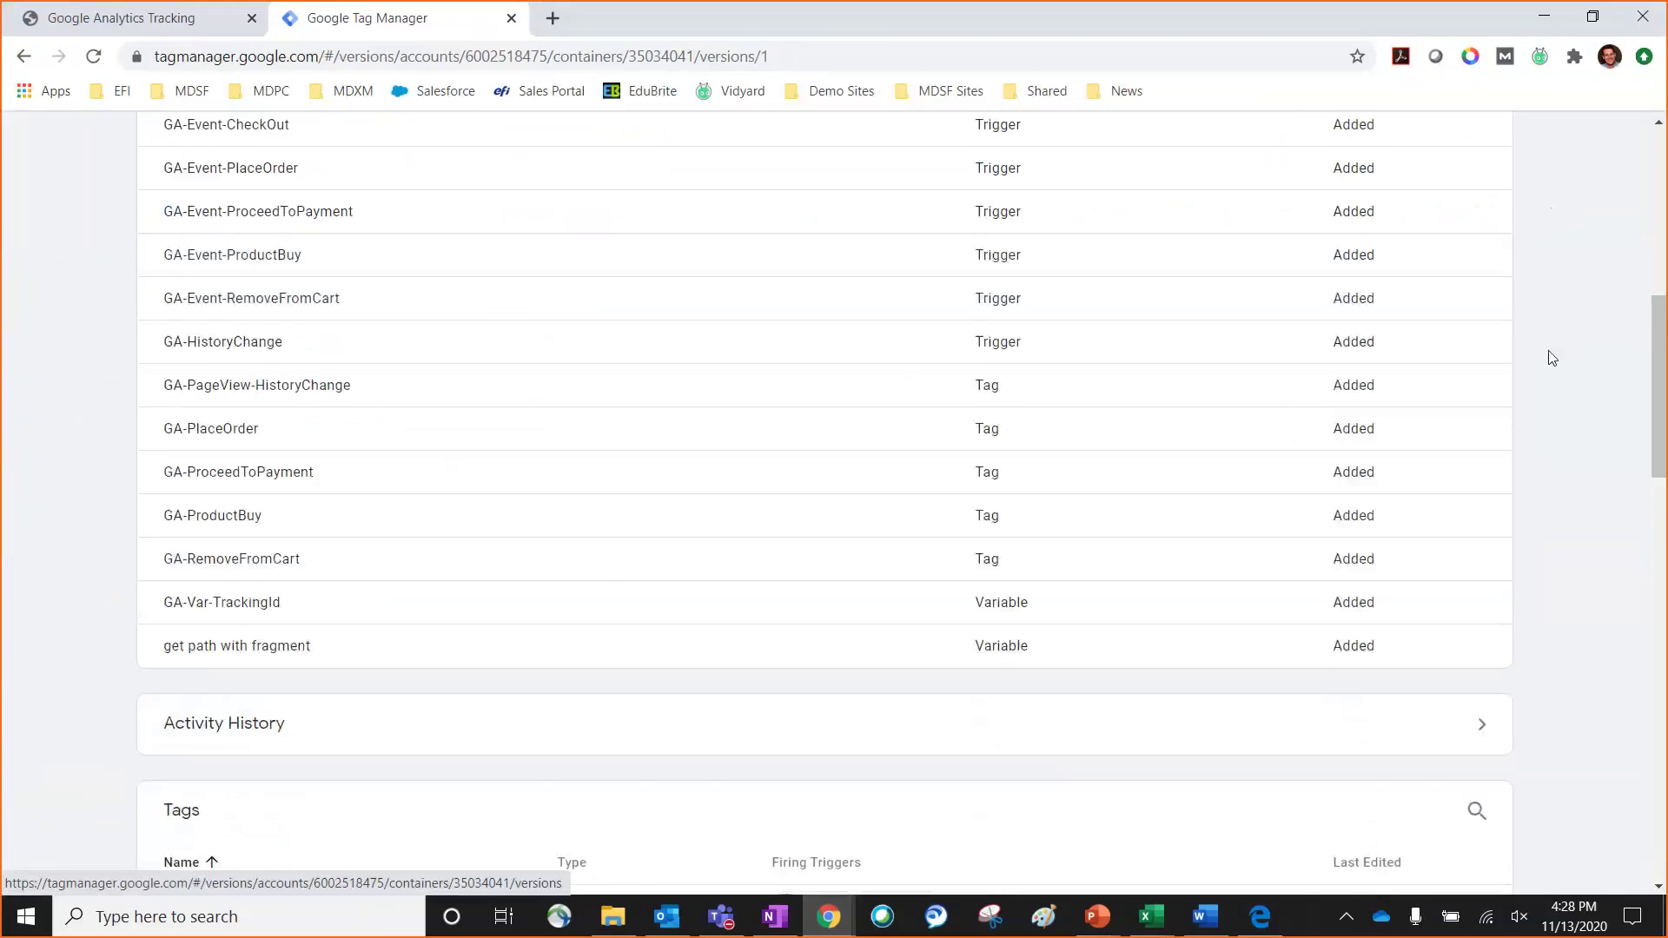
{"action": "scroll", "coordinate": [1552, 359], "scroll_direction": "down", "scroll_amount": 13}
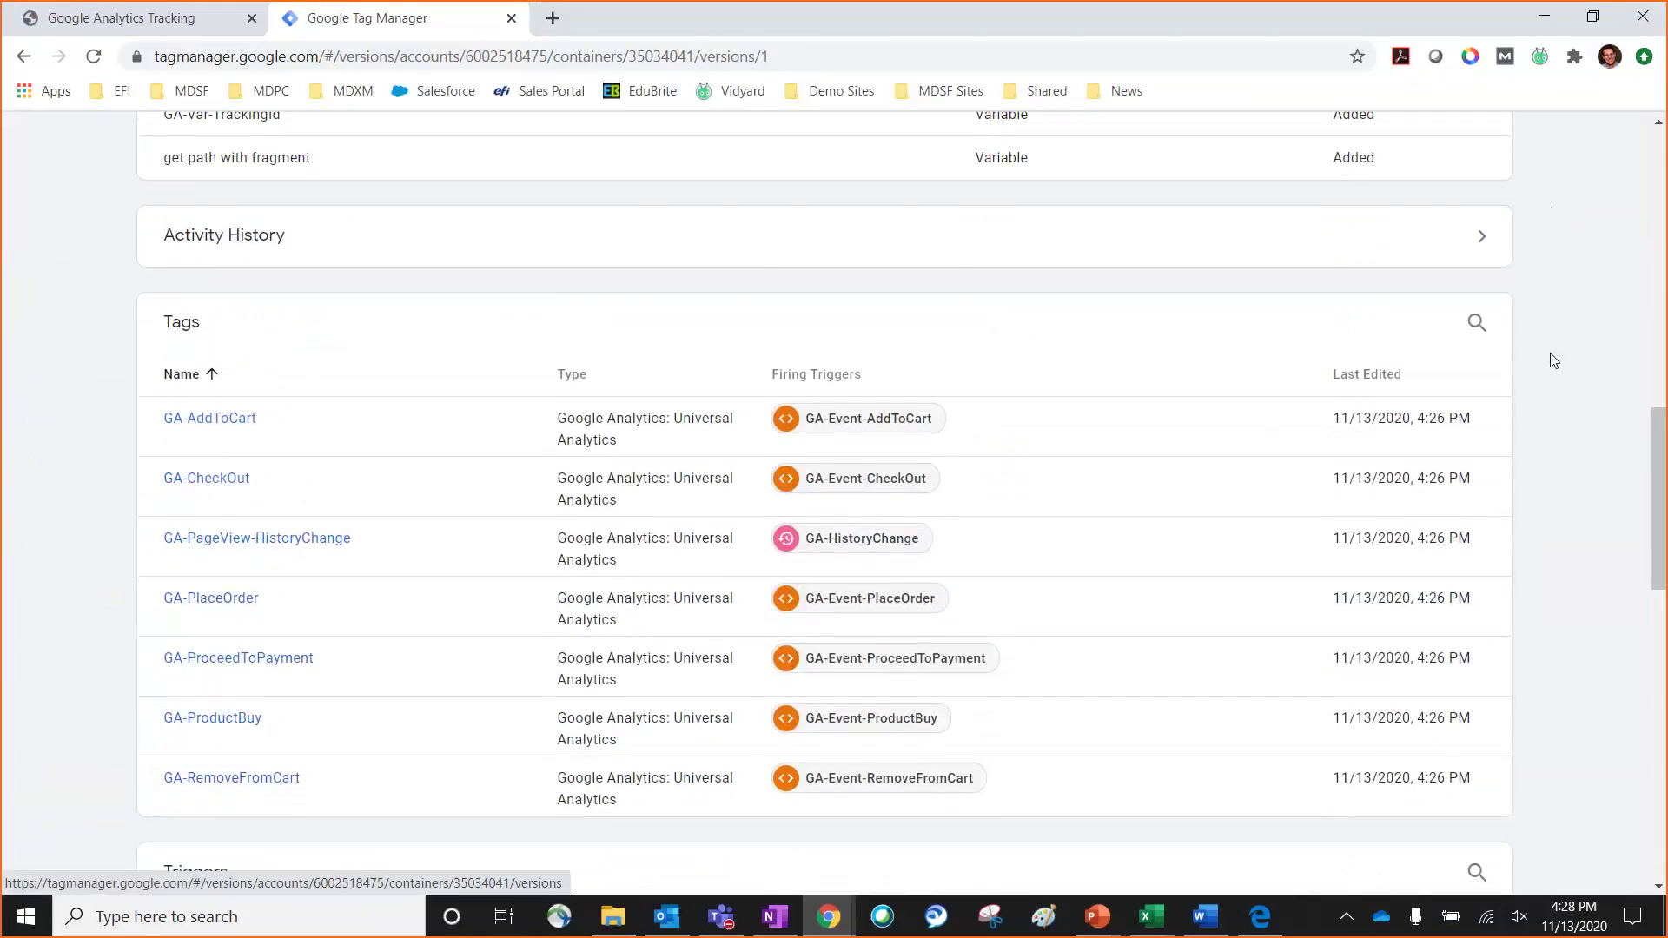
{"action": "scroll", "coordinate": [1553, 359], "scroll_direction": "down", "scroll_amount": 6}
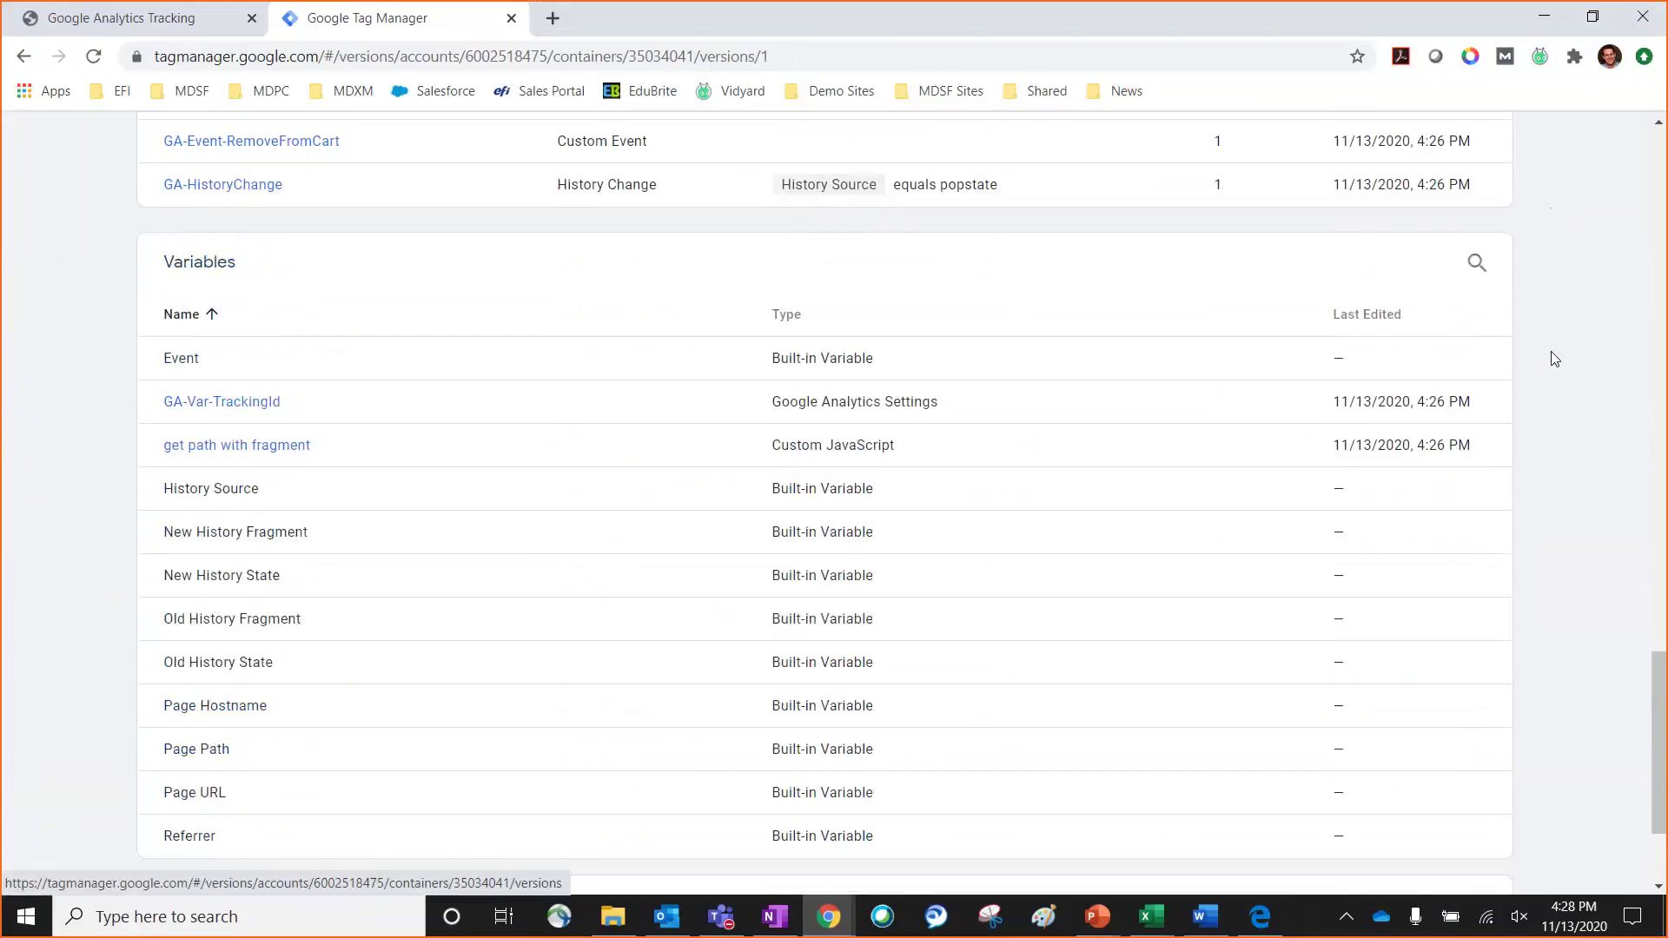
{"action": "scroll", "coordinate": [1553, 359], "scroll_direction": "up", "scroll_amount": 10}
{"action": "scroll", "coordinate": [1554, 359], "scroll_direction": "up", "scroll_amount": 15}
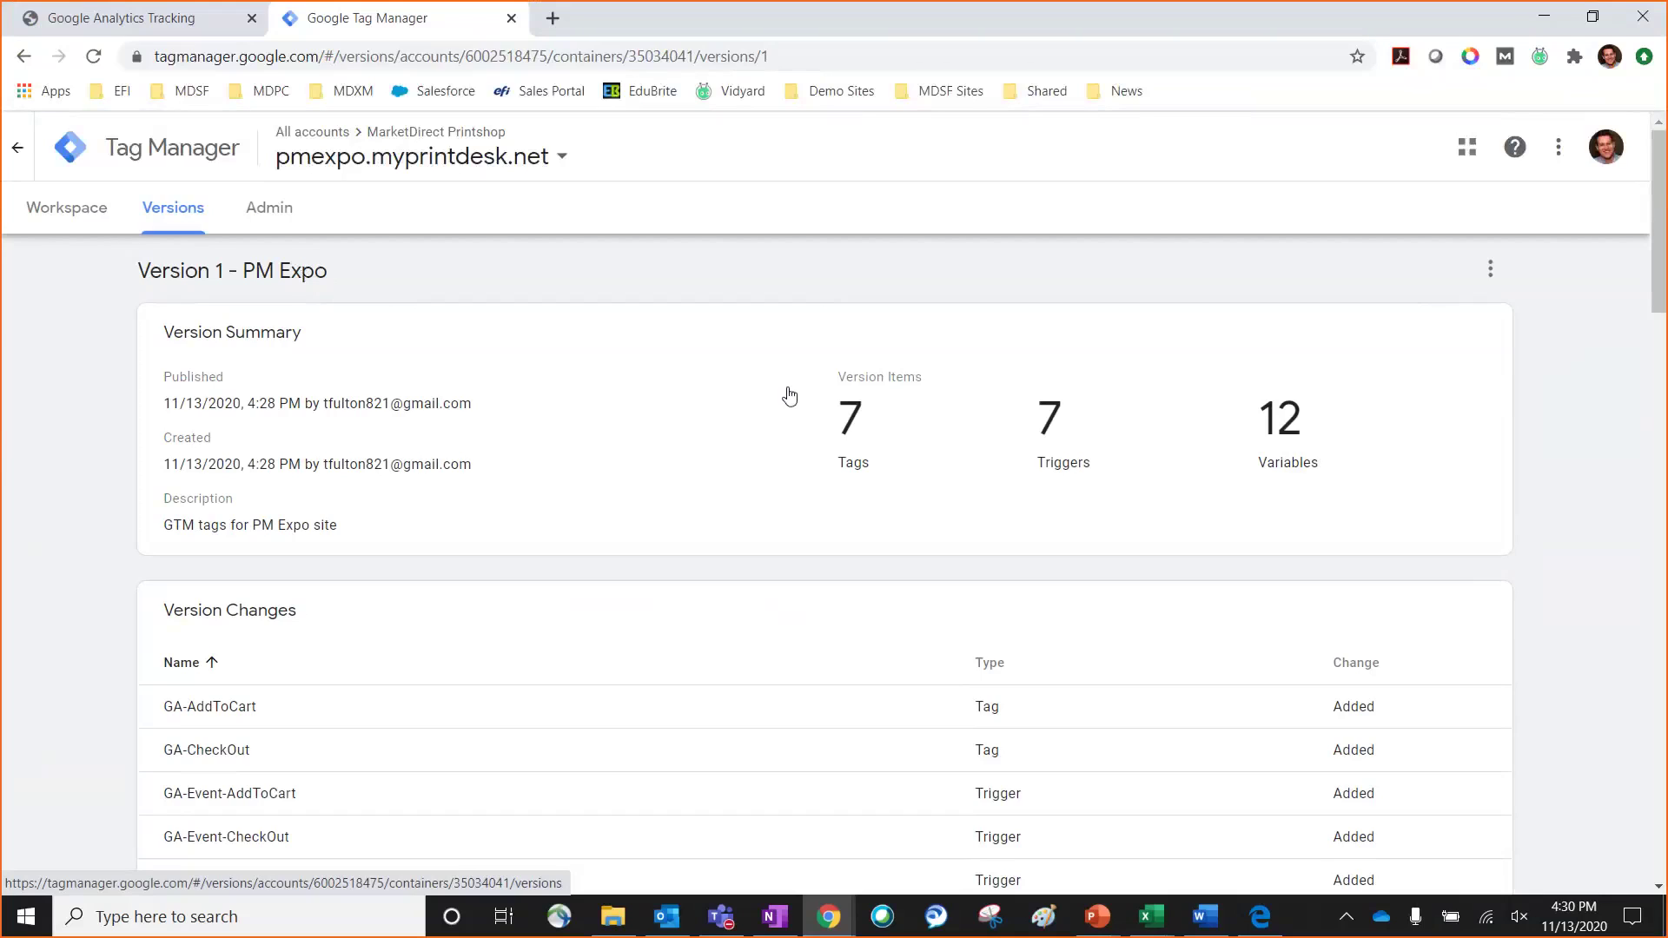
Step: Switch to Google Analytics and examine the Audience Overview report's user and session metrics, visitor breakdown and demographics
{"action": "left_click", "coordinate": [1267, 923]}
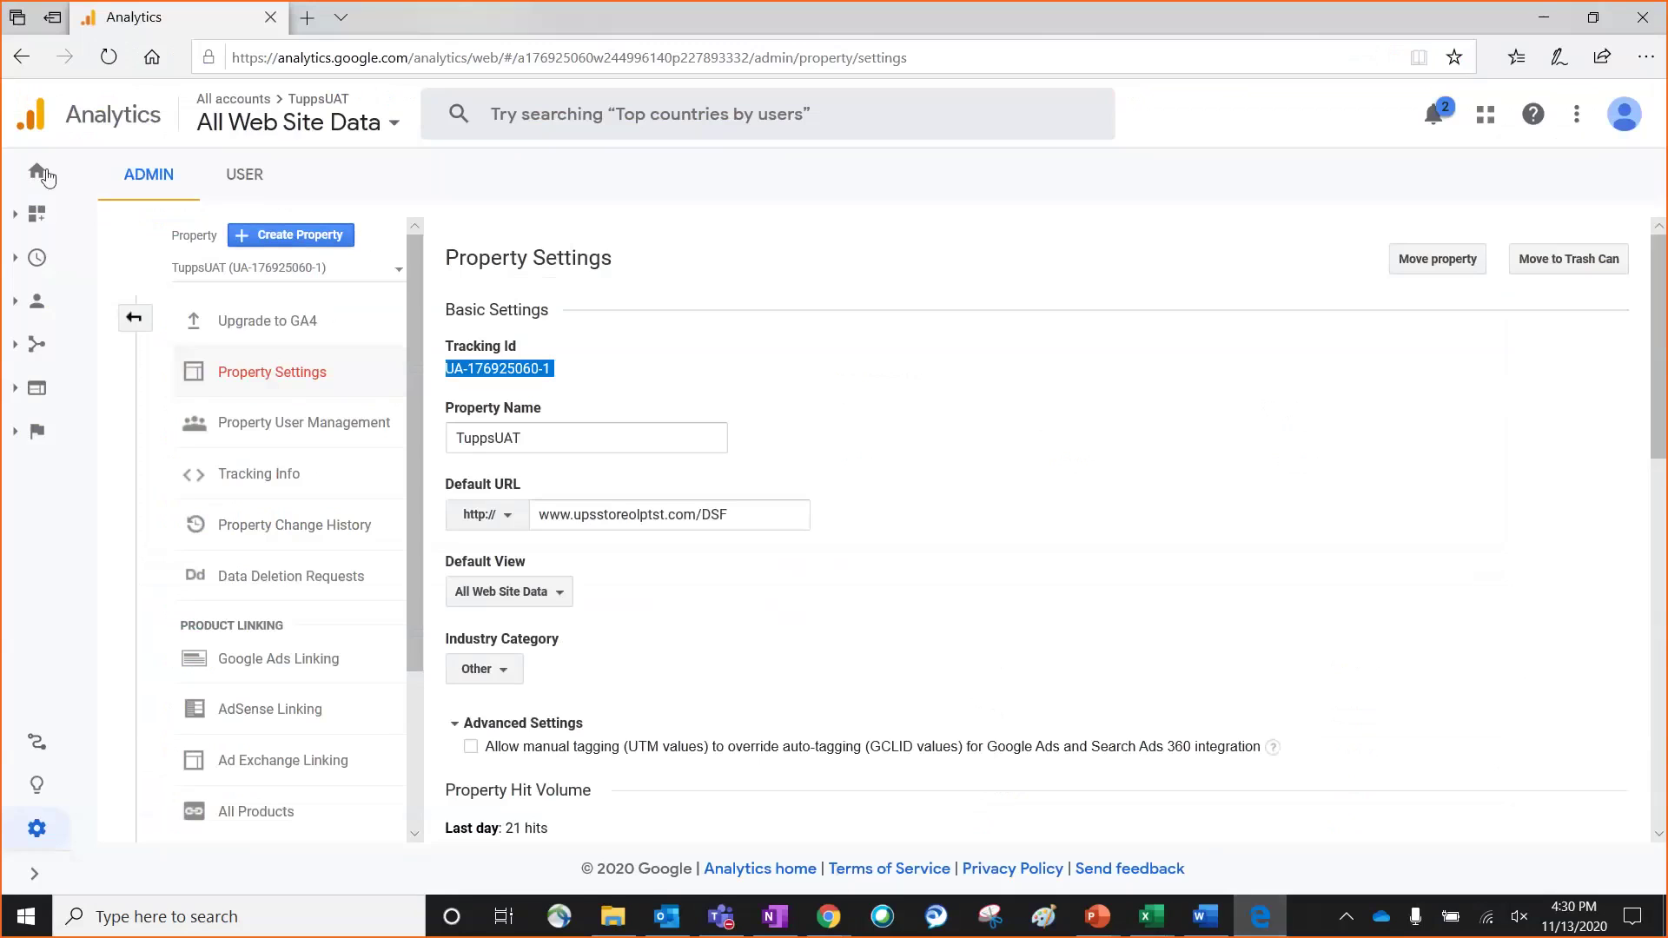
{"action": "left_click", "coordinate": [46, 176]}
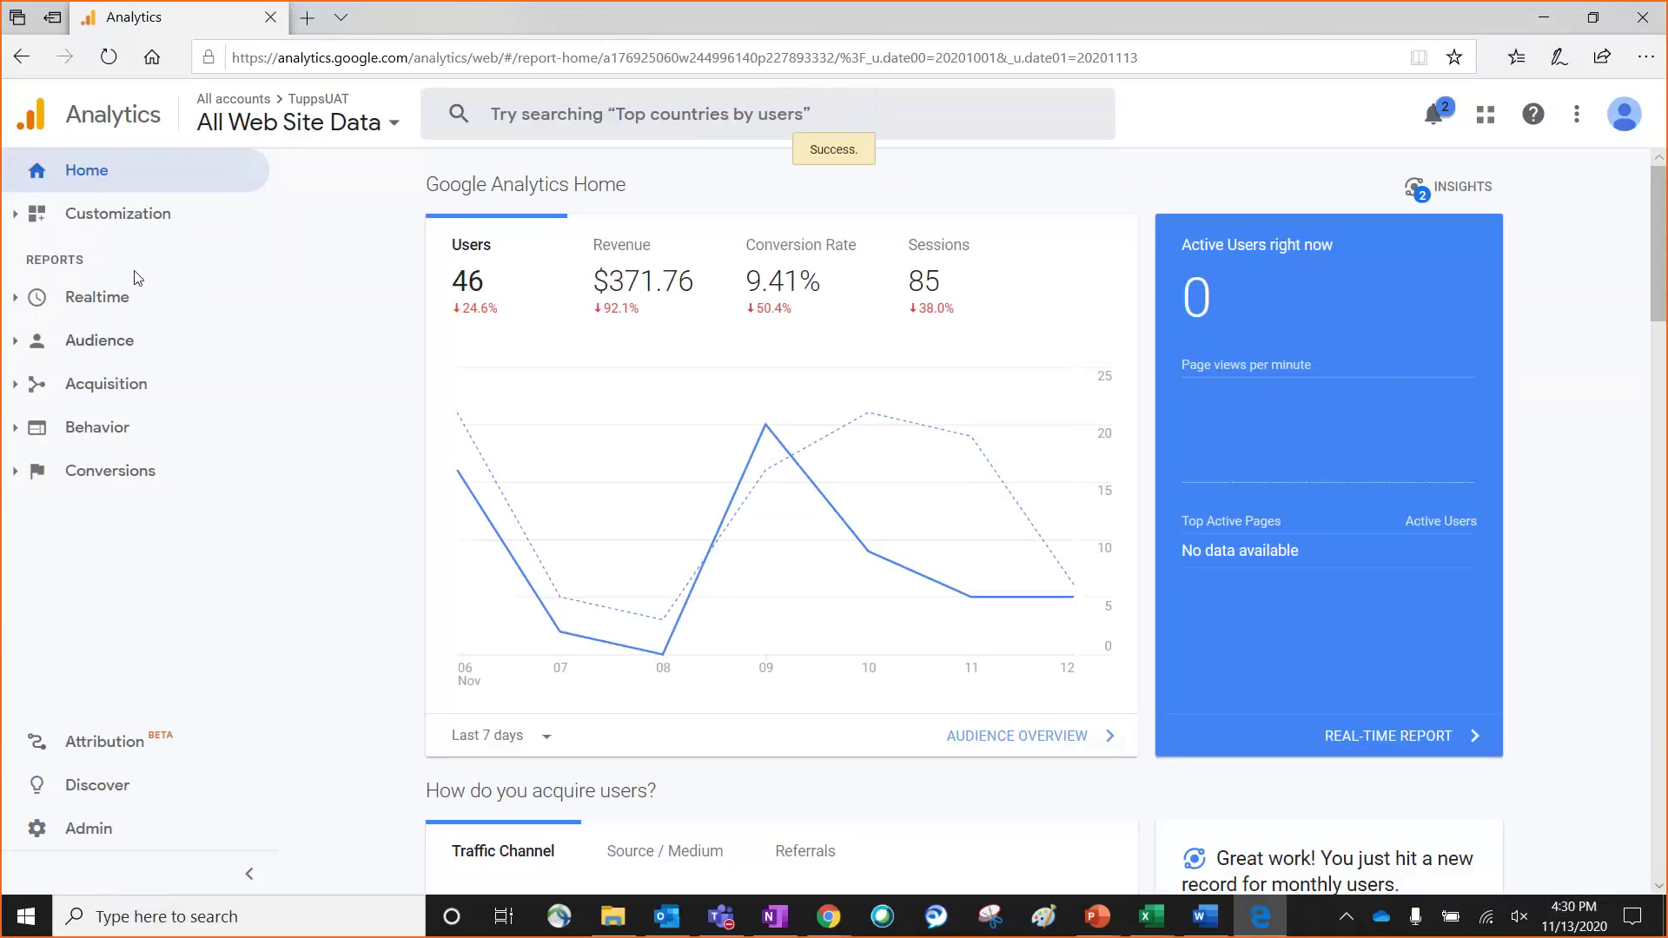
{"action": "left_click", "coordinate": [15, 344]}
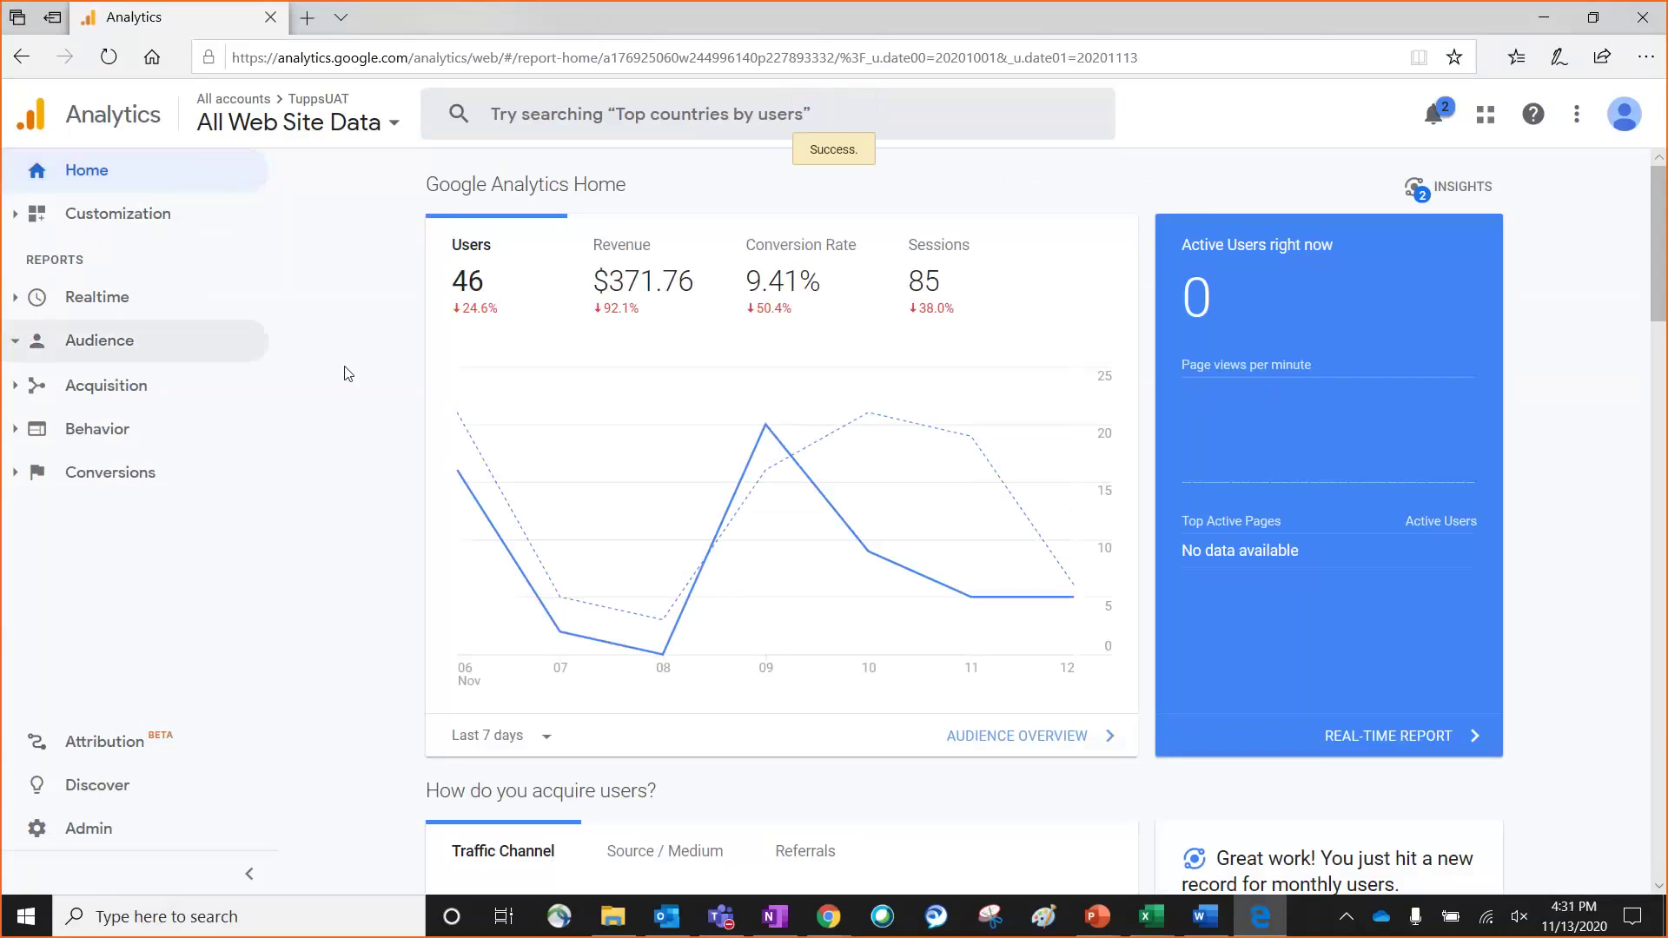
{"action": "left_click", "coordinate": [16, 347]}
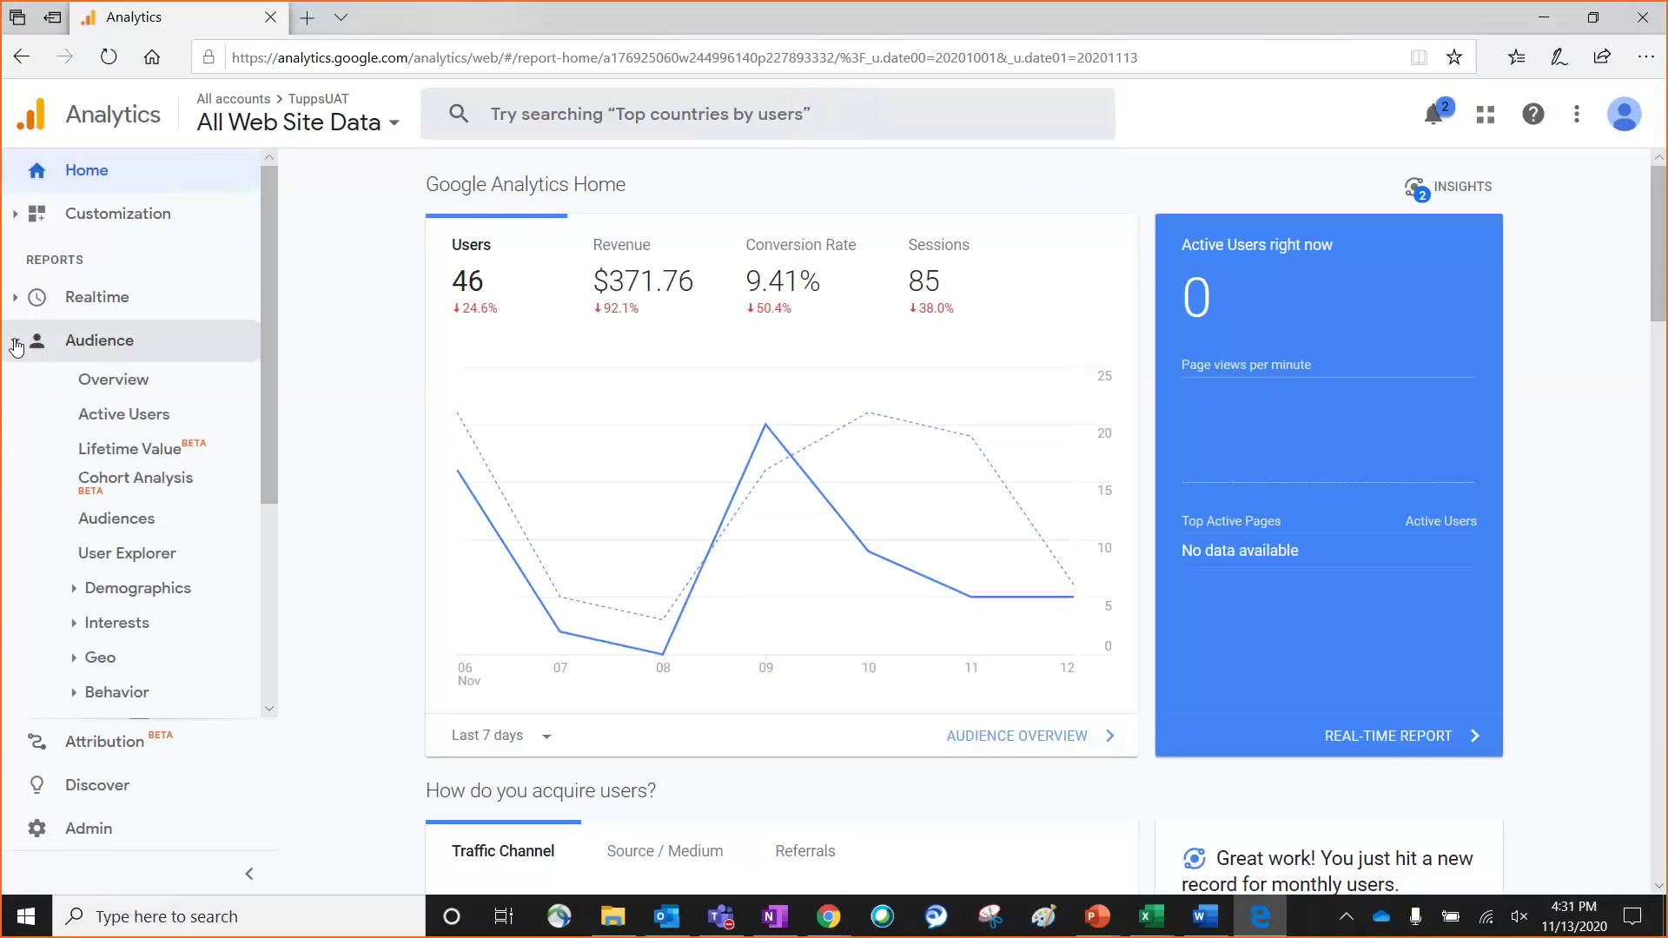
{"action": "left_click", "coordinate": [130, 381]}
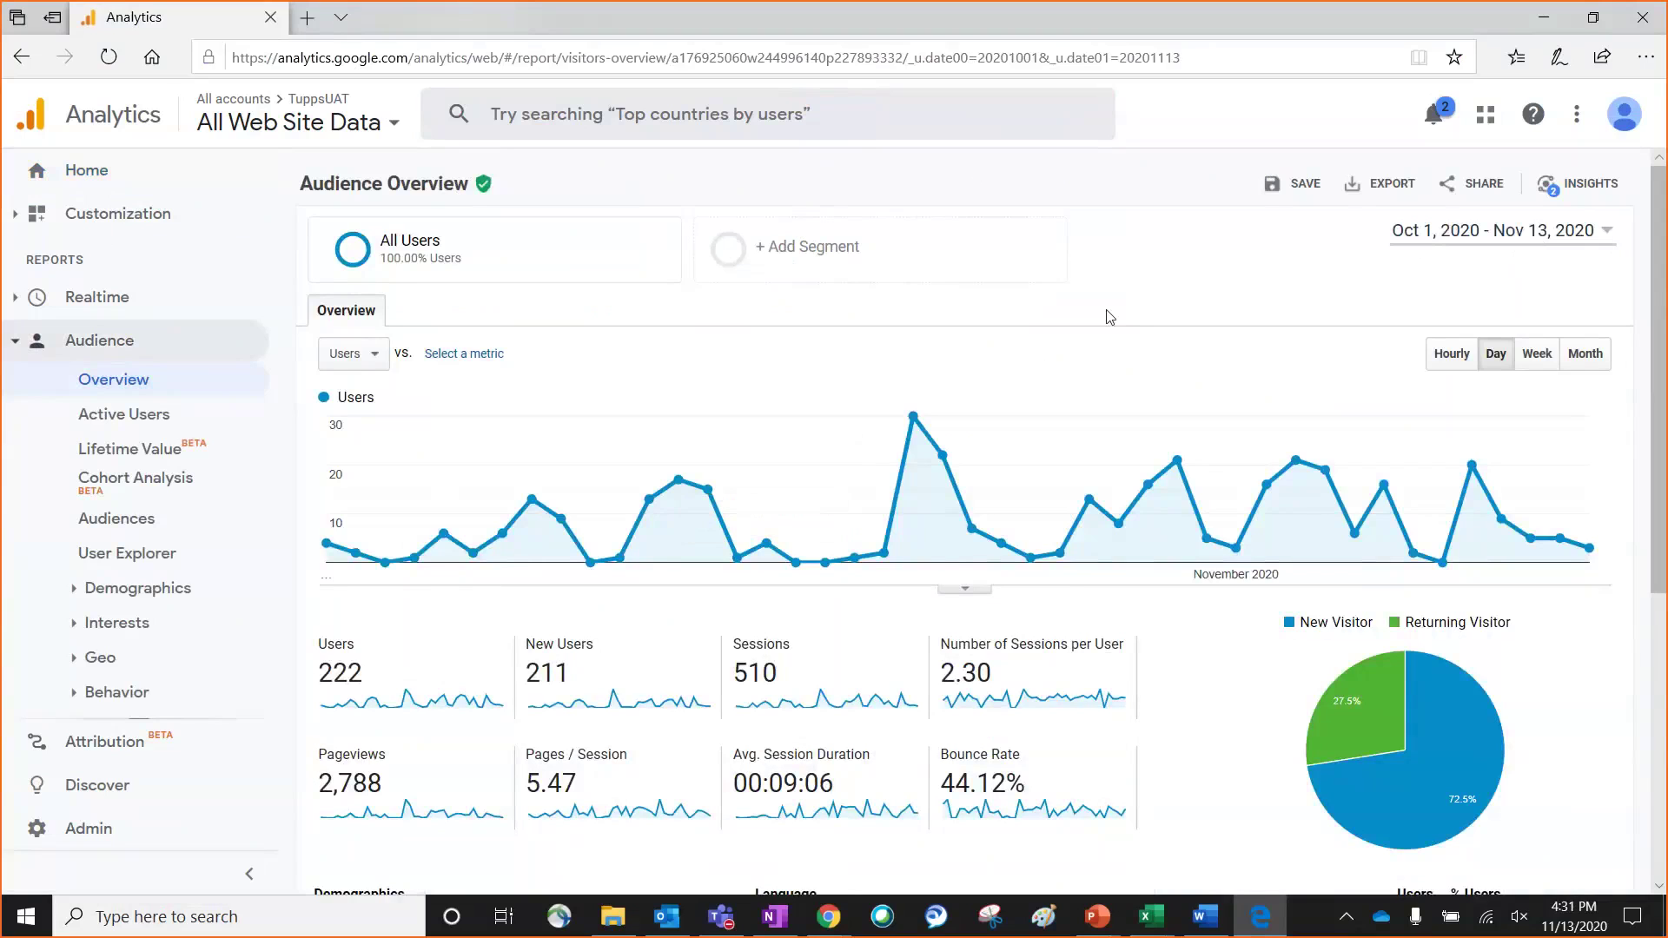
{"action": "scroll", "coordinate": [864, 311], "scroll_direction": "down", "scroll_amount": 1}
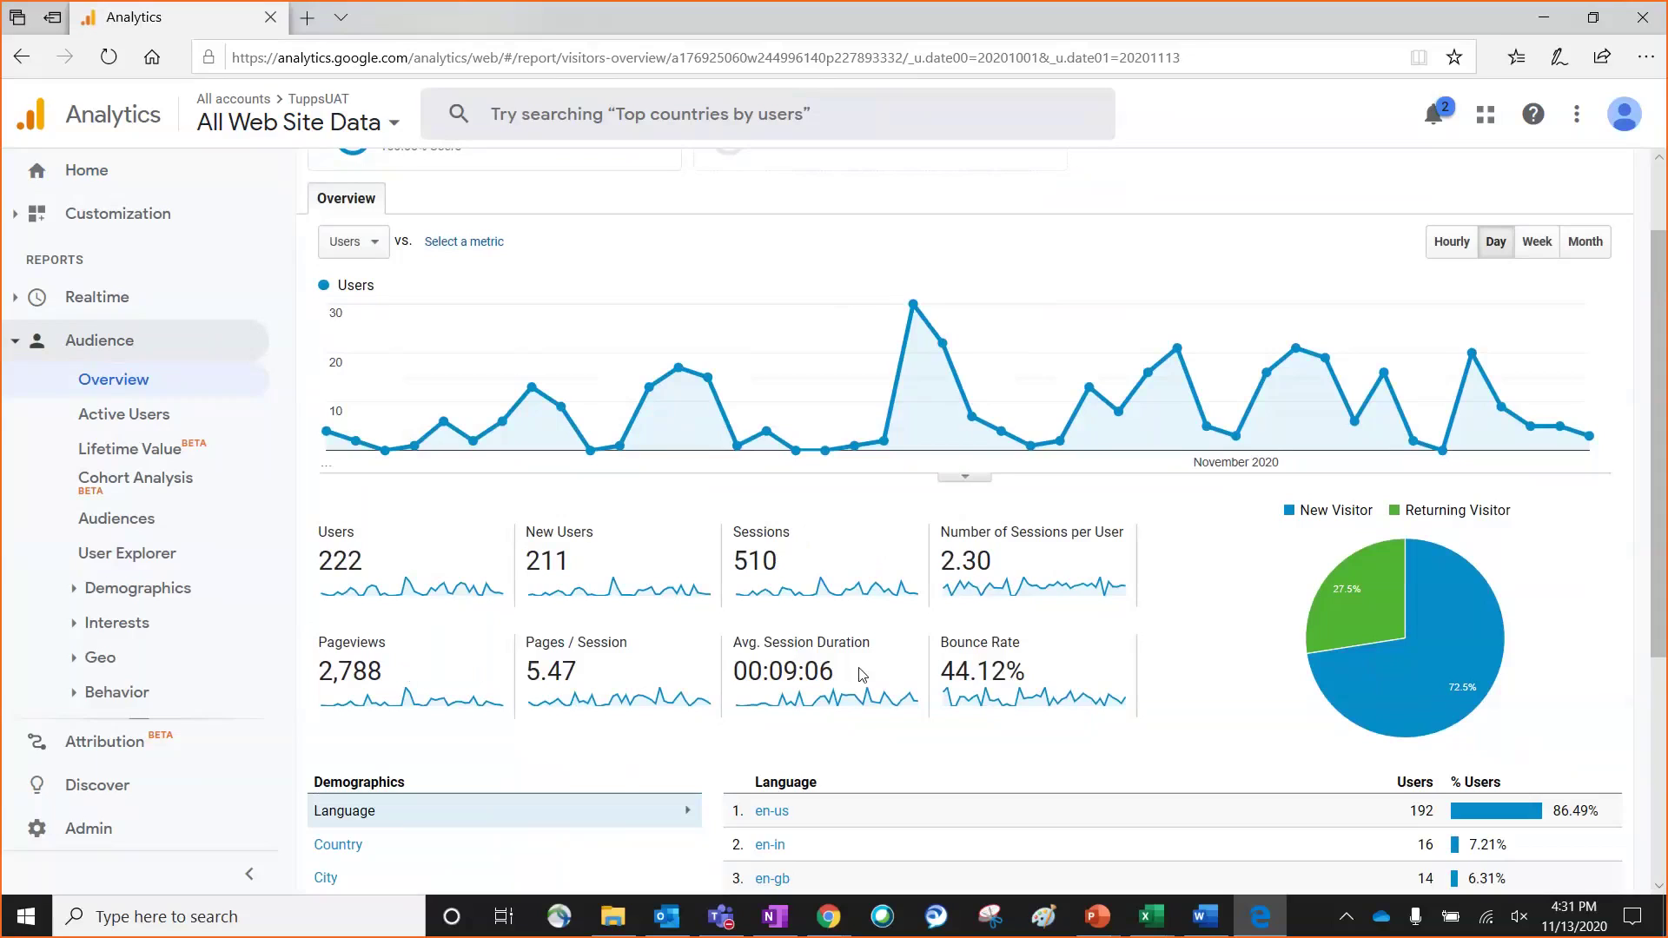
{"action": "scroll", "coordinate": [861, 675], "scroll_direction": "down", "scroll_amount": 3}
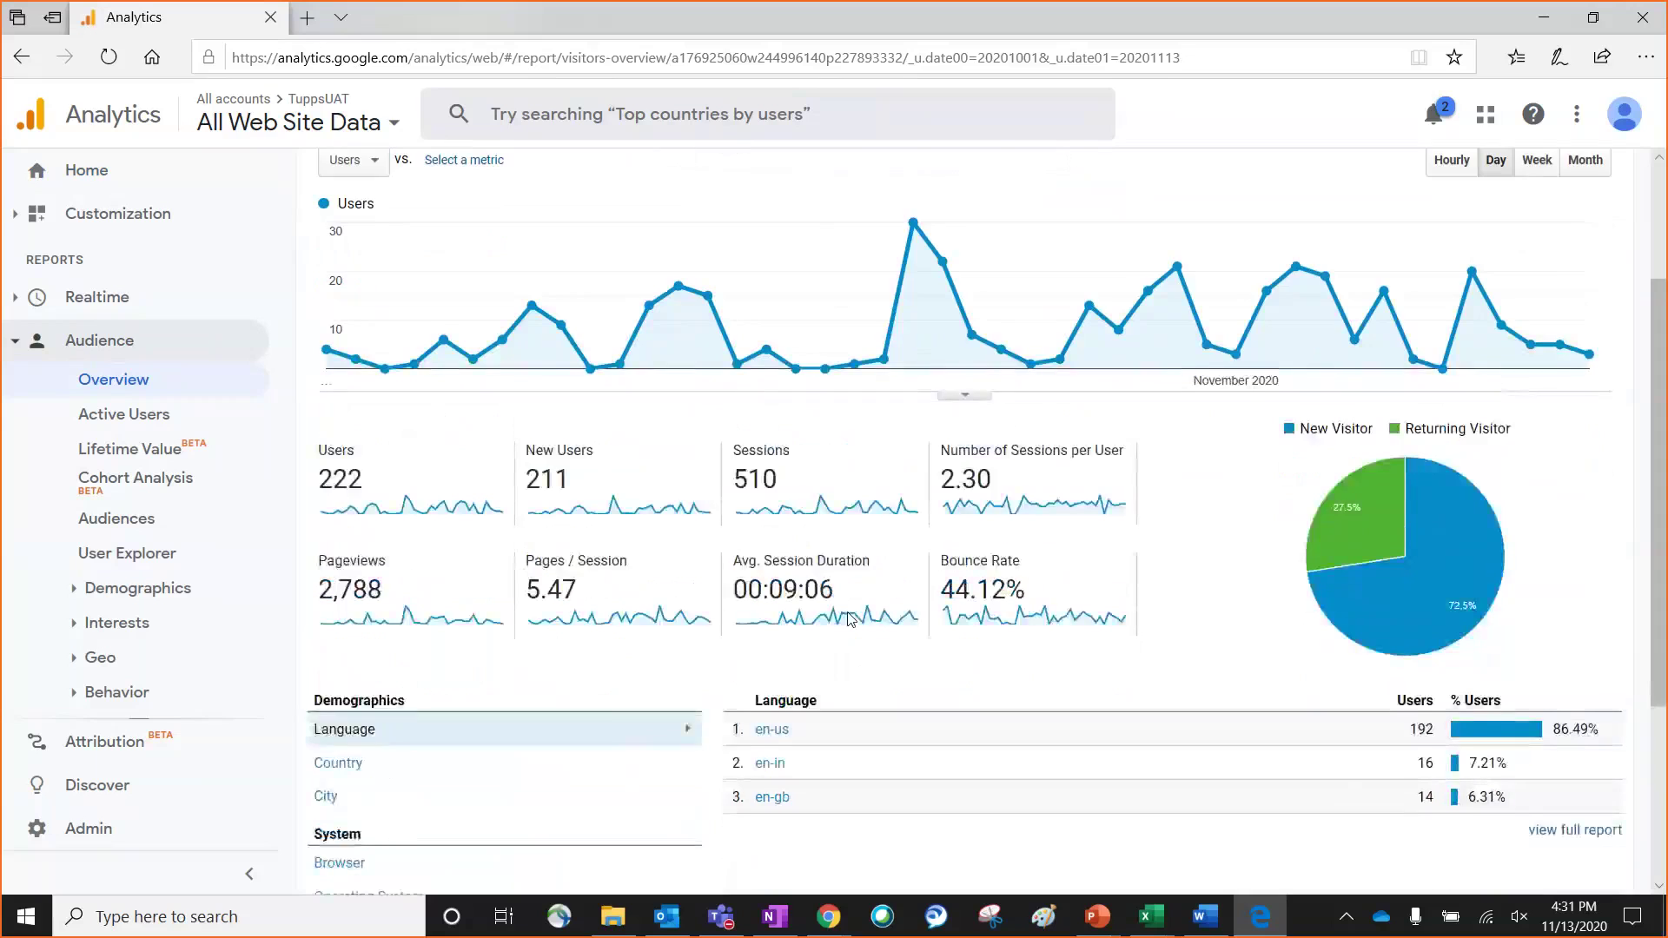
{"action": "scroll", "coordinate": [850, 619], "scroll_direction": "down", "scroll_amount": 2}
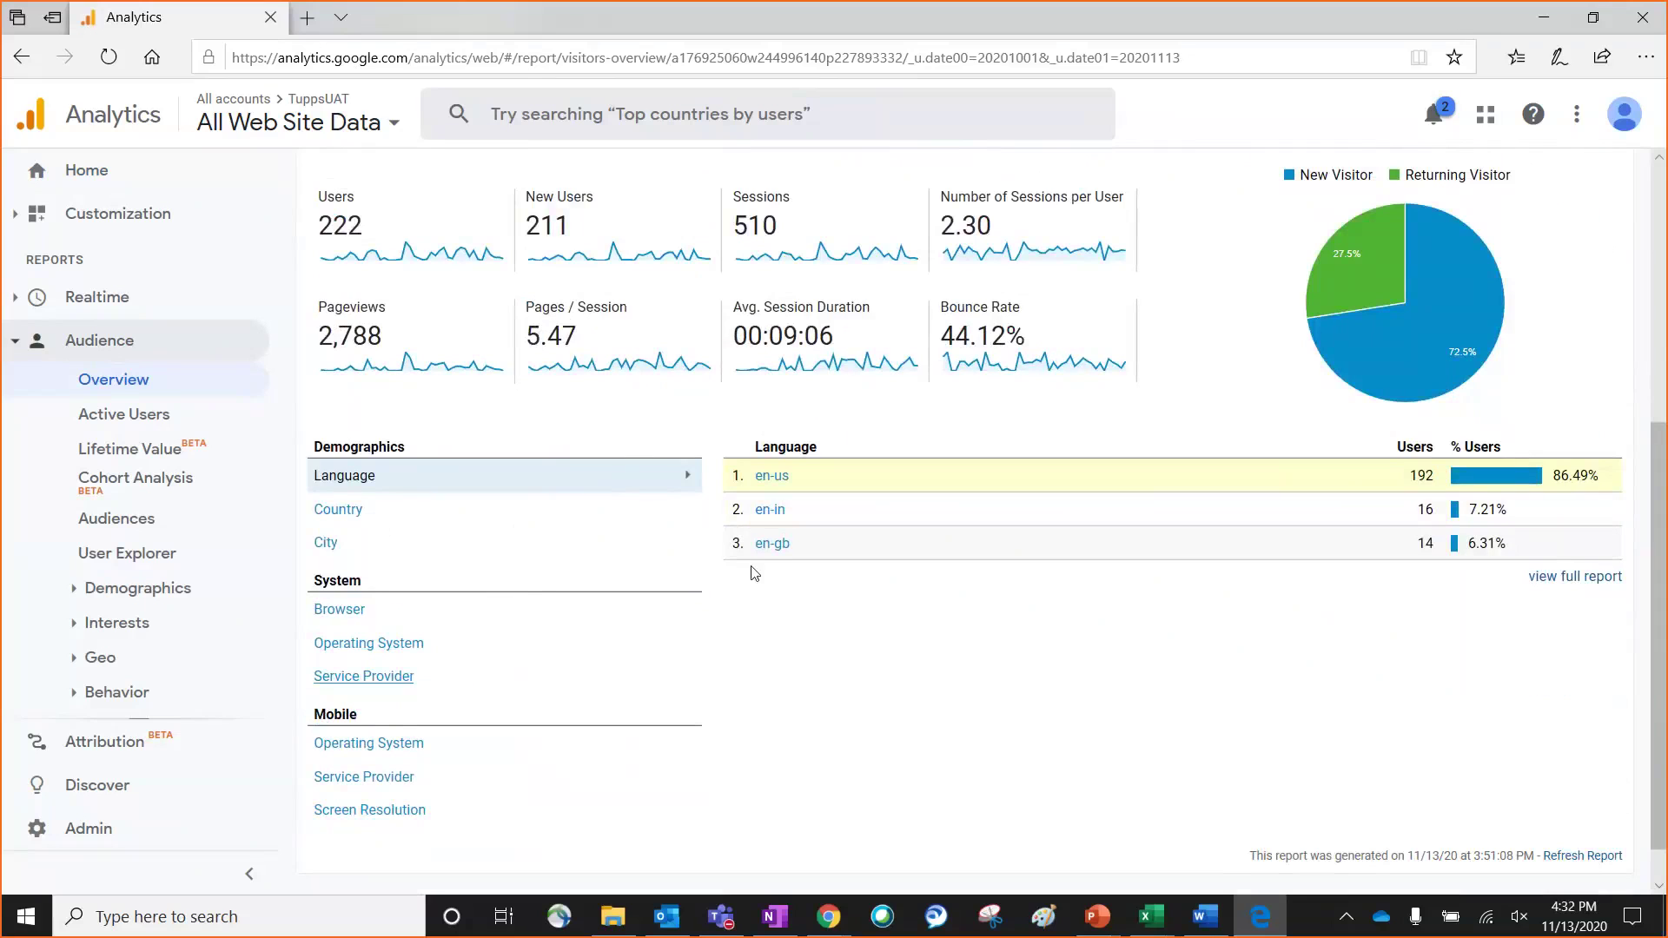
{"action": "scroll", "coordinate": [747, 603], "scroll_direction": "up", "scroll_amount": 1}
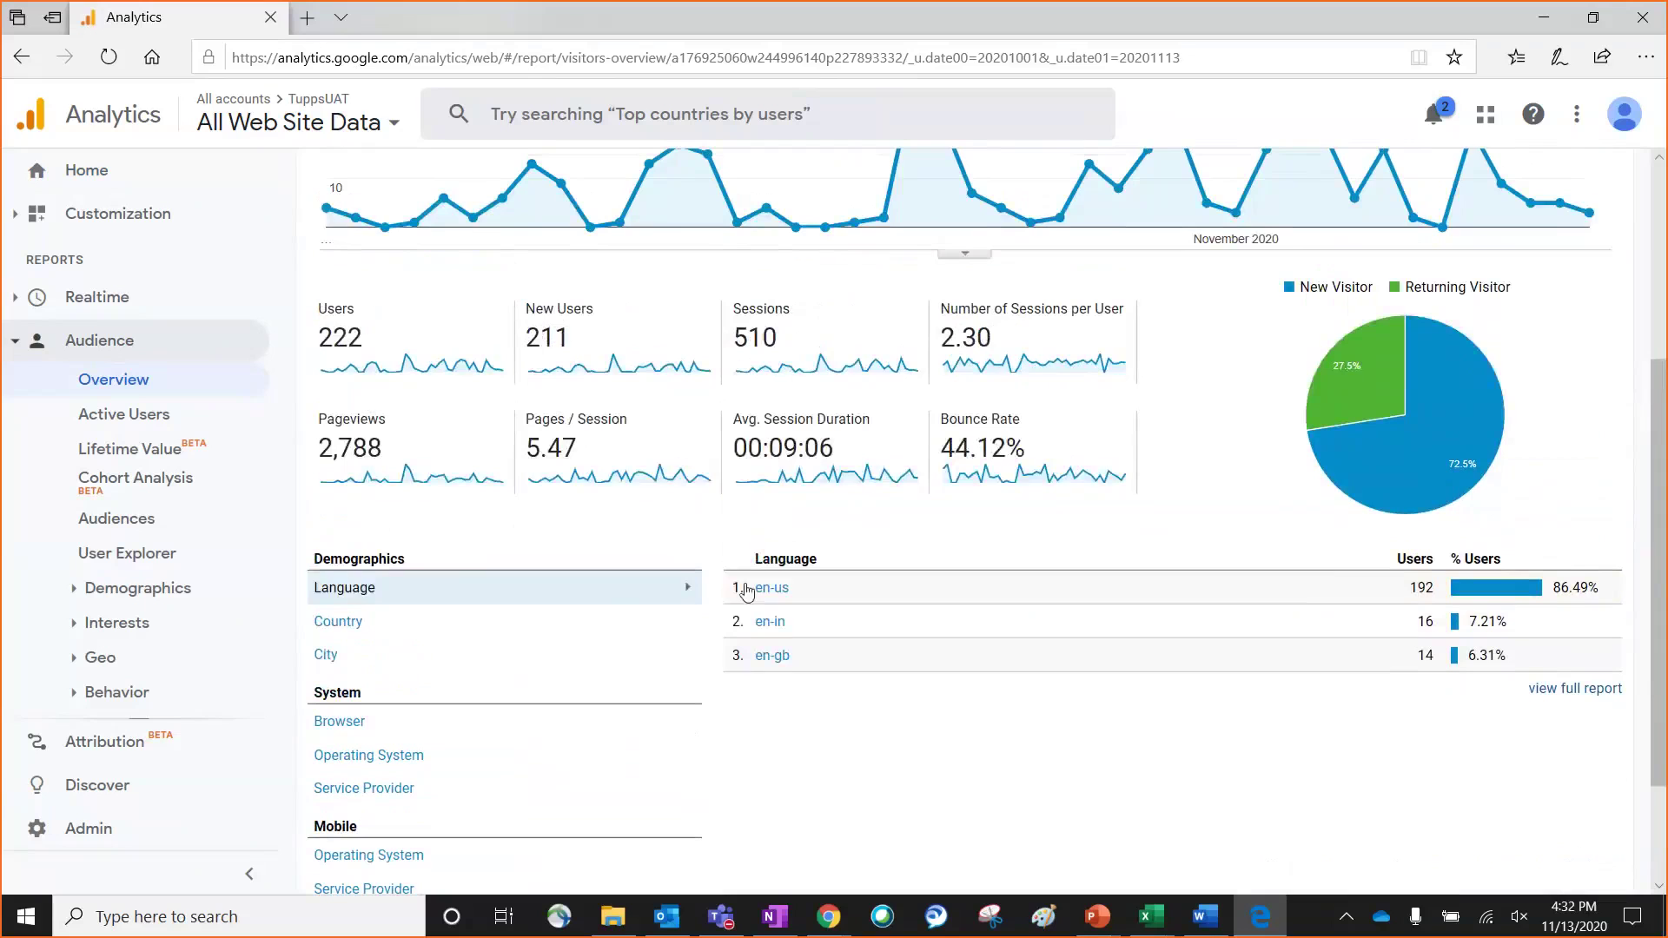
{"action": "scroll", "coordinate": [793, 495], "scroll_direction": "up", "scroll_amount": 1}
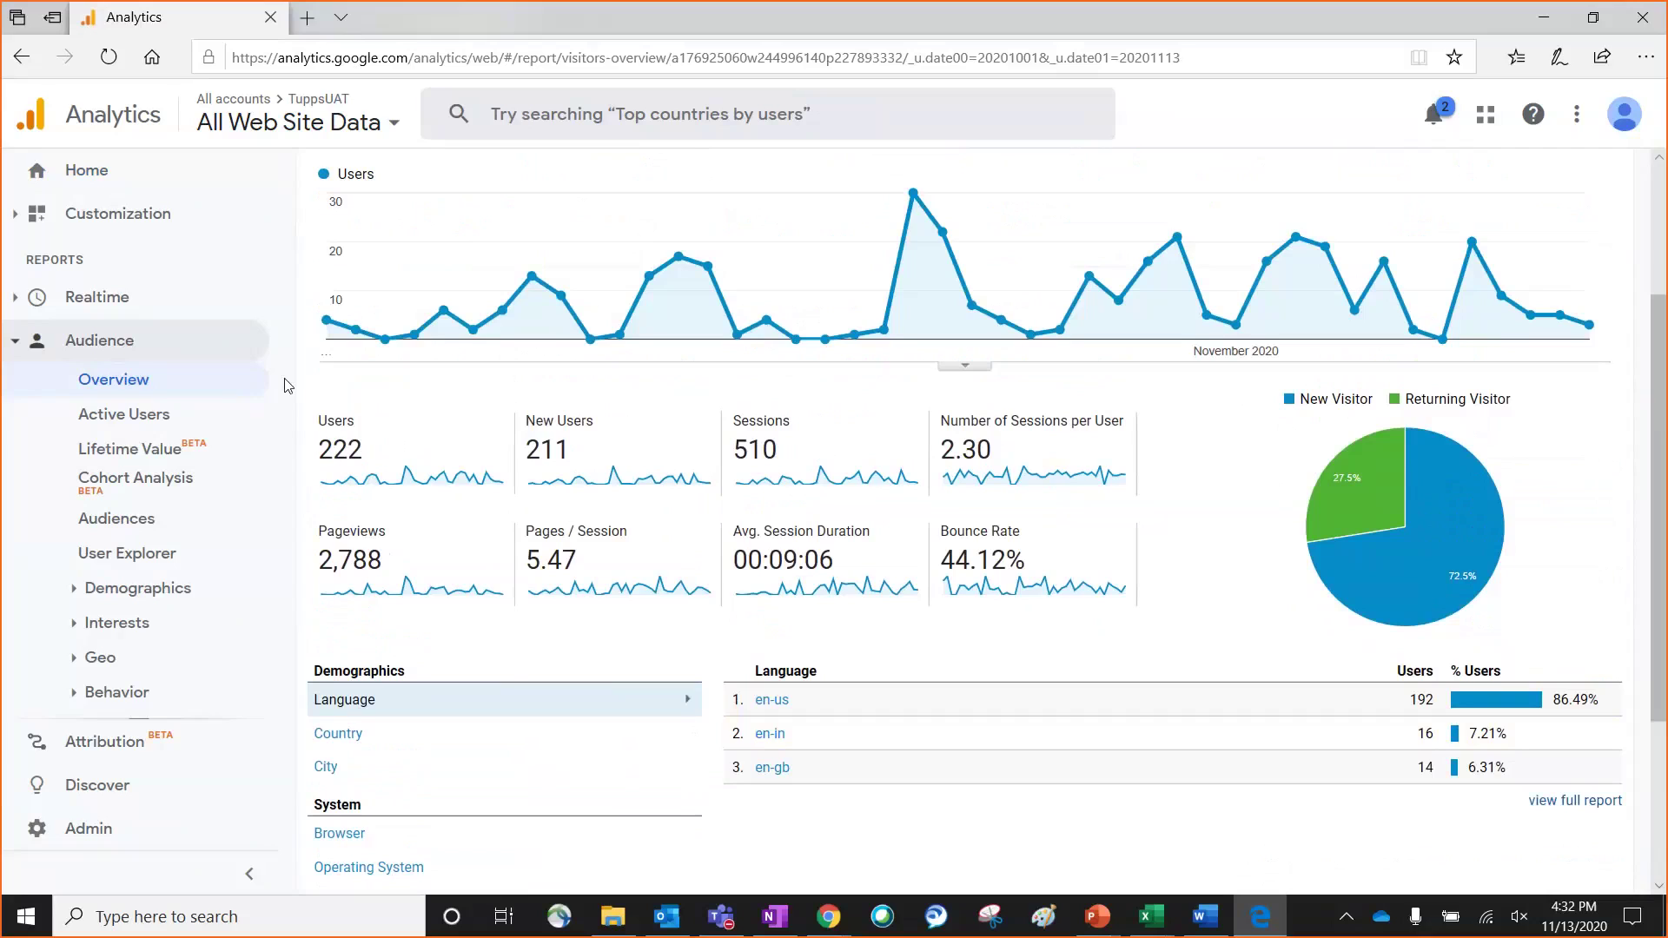
Step: Close the Audience report group and open the Product Performance report among the Ecommerce conversion reports
{"action": "left_click", "coordinate": [30, 348]}
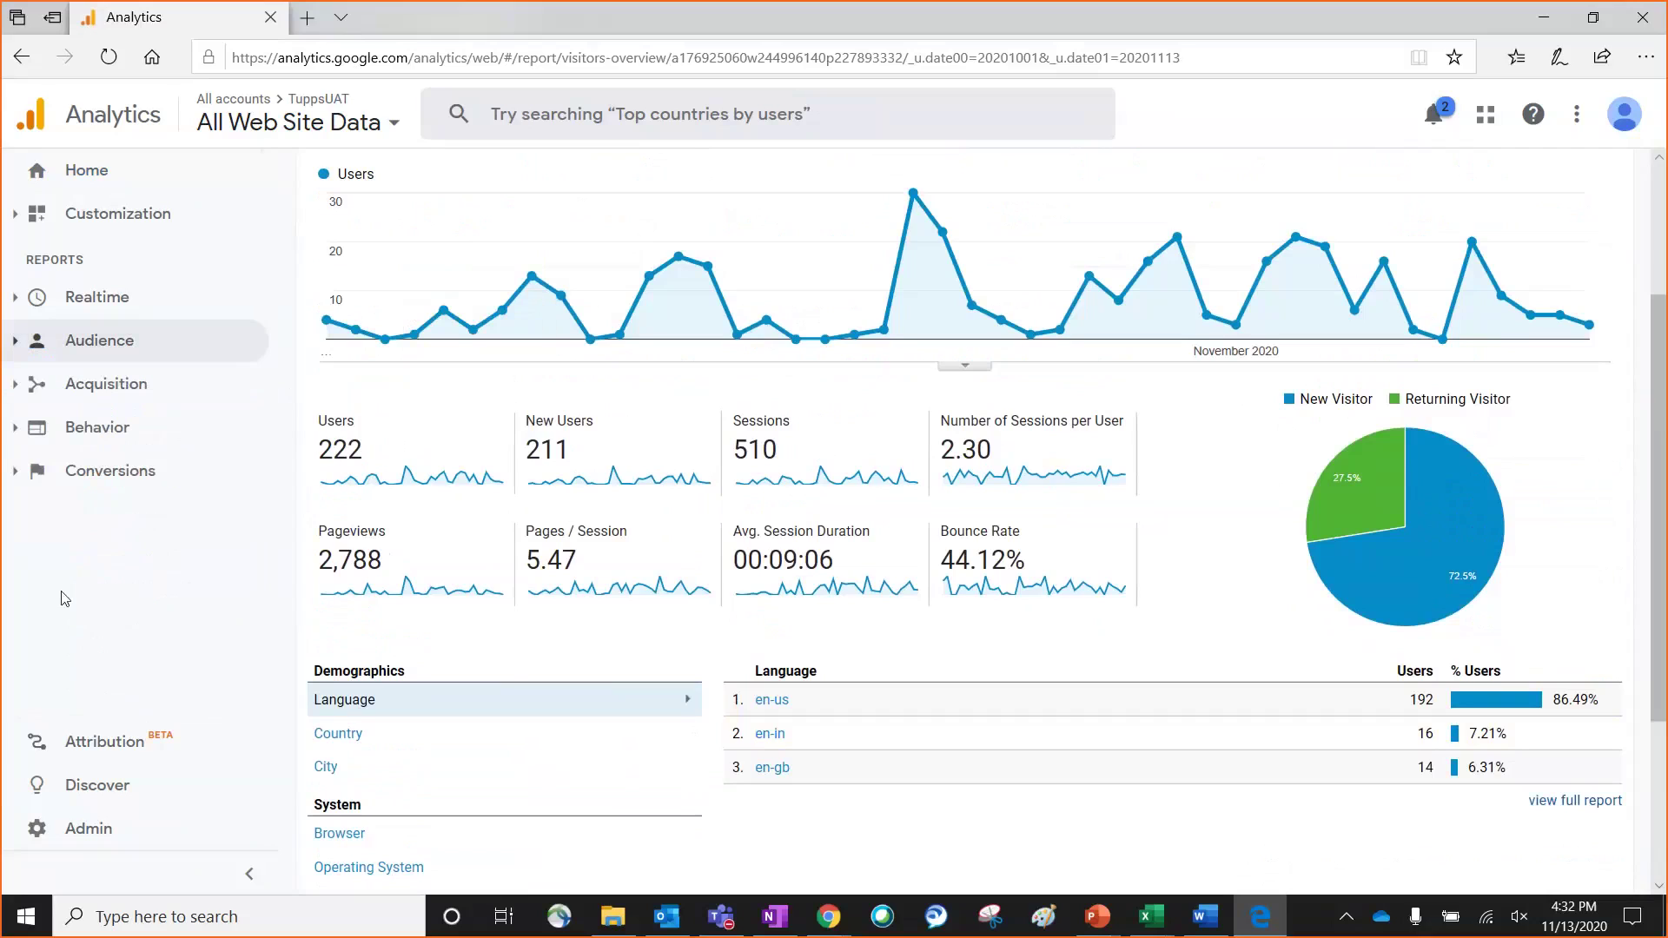
{"action": "left_click", "coordinate": [16, 478]}
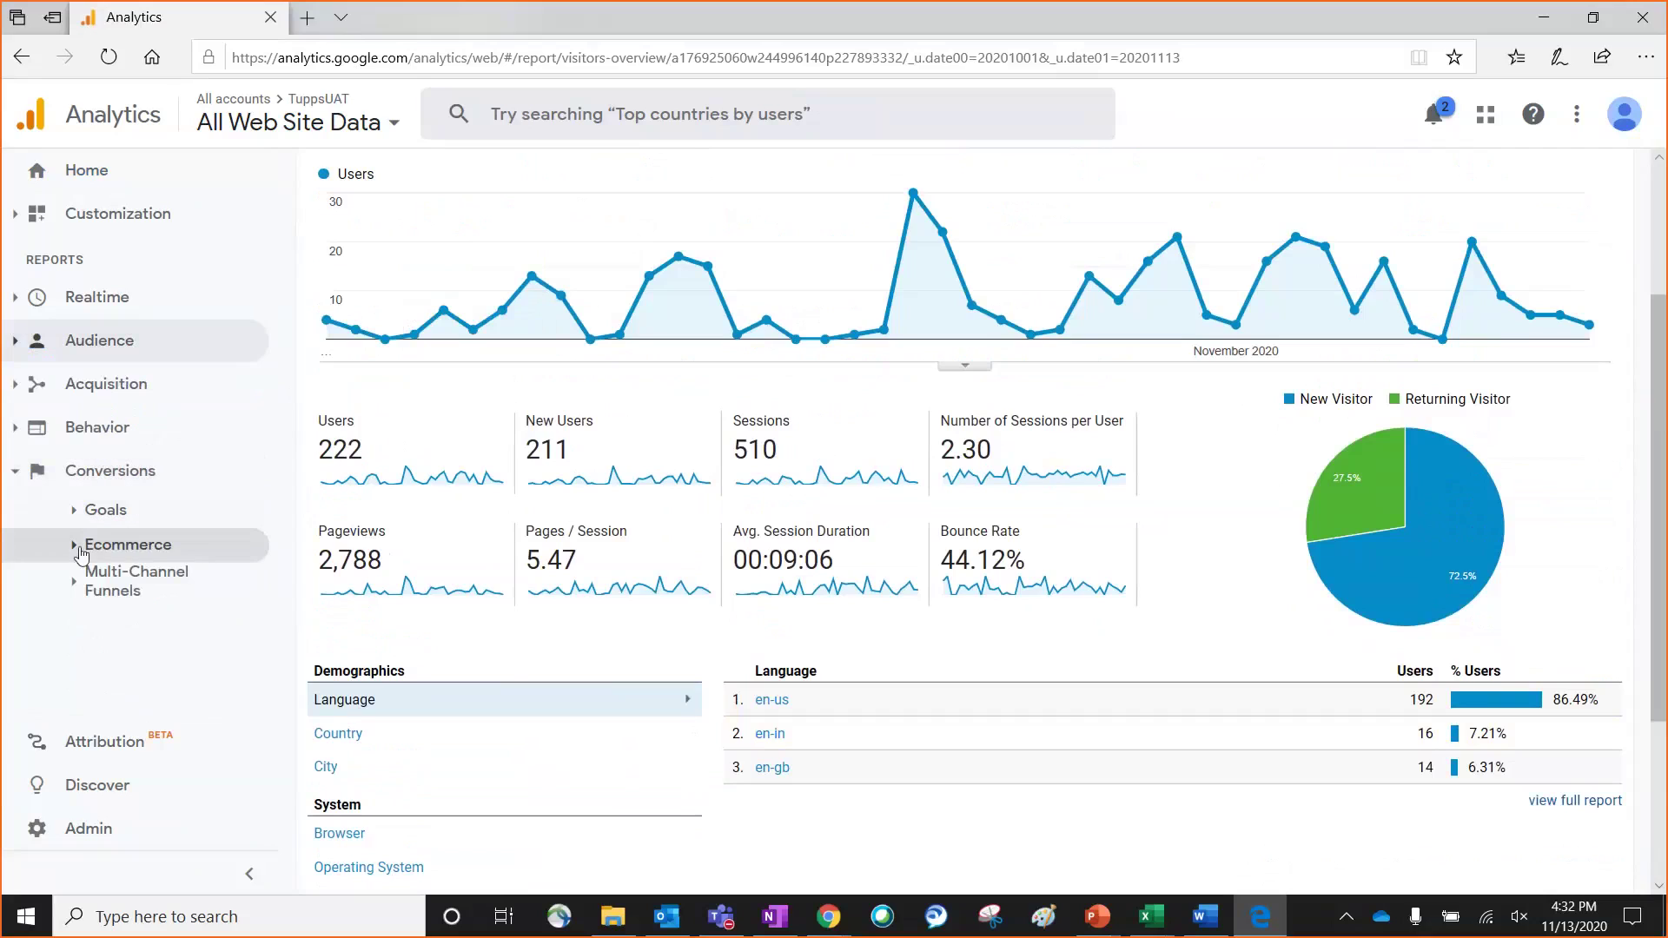
{"action": "left_click", "coordinate": [76, 544]}
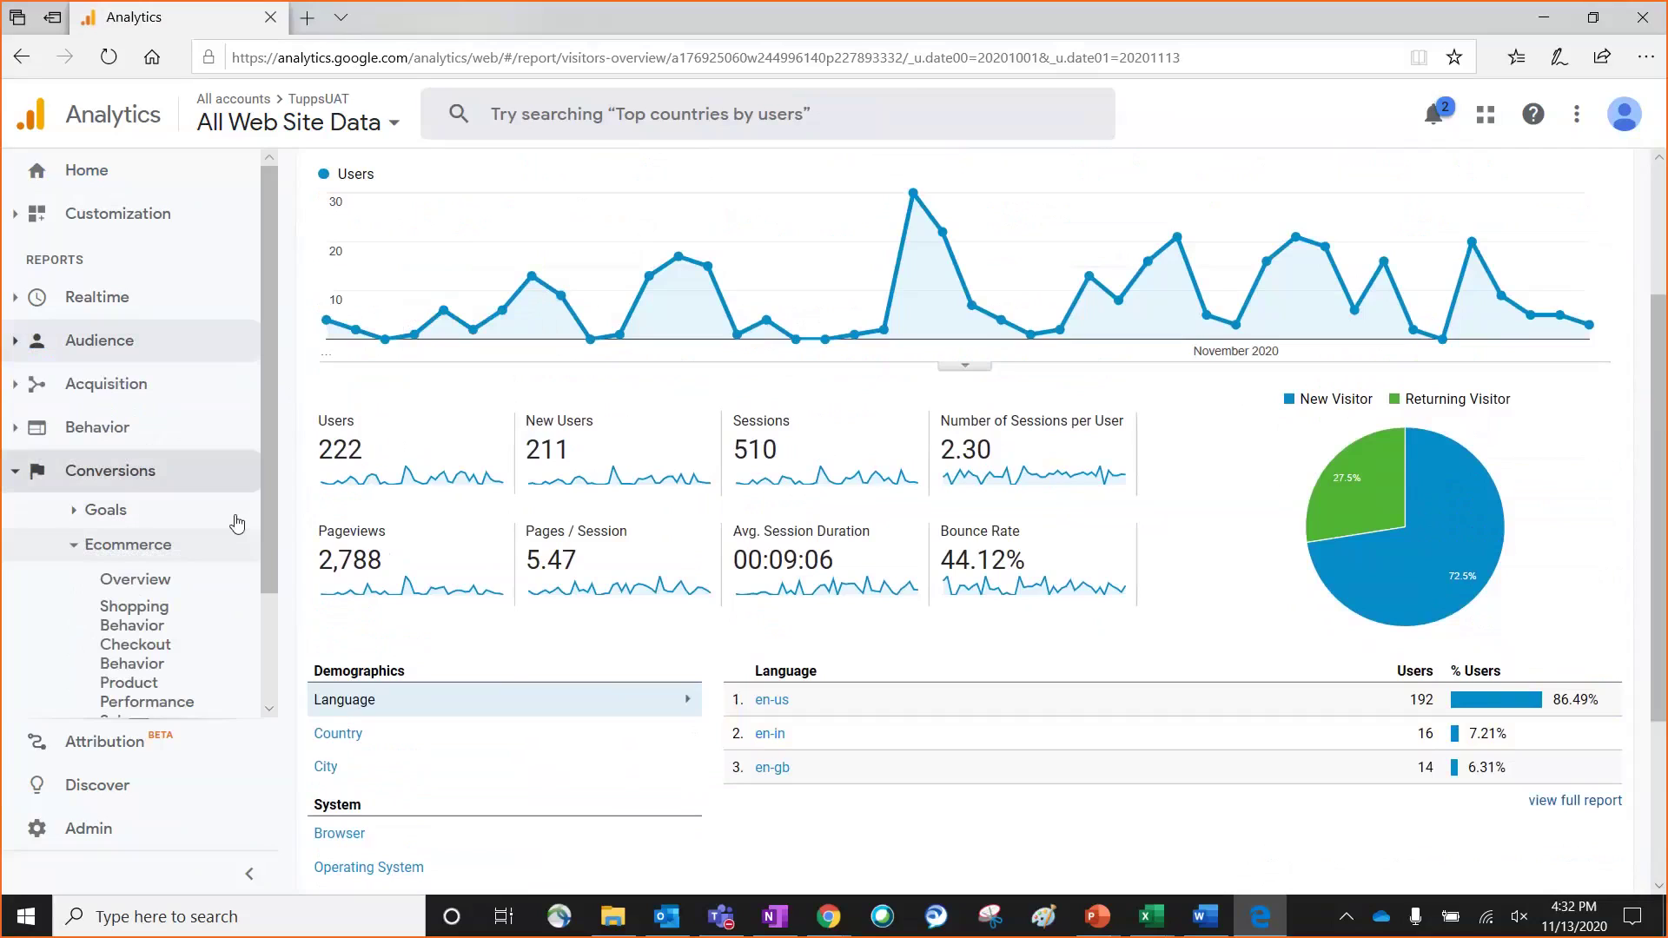
{"action": "scroll", "coordinate": [231, 525], "scroll_direction": "down", "scroll_amount": 1}
{"action": "scroll", "coordinate": [225, 553], "scroll_direction": "down", "scroll_amount": 1}
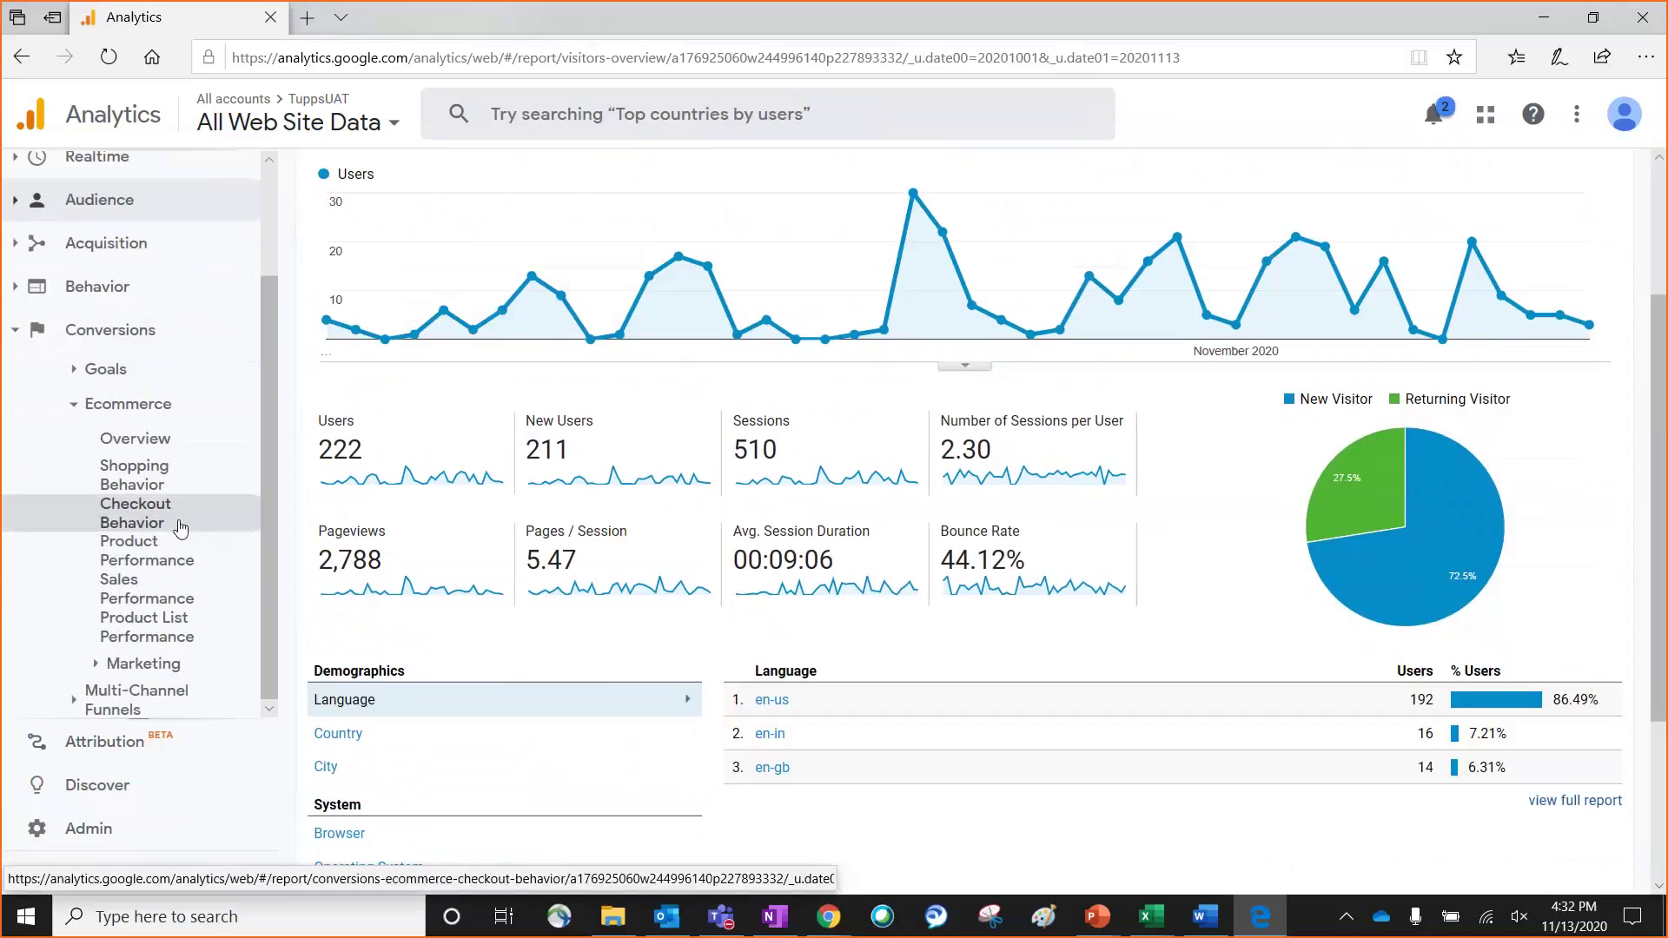
{"action": "left_click", "coordinate": [169, 555]}
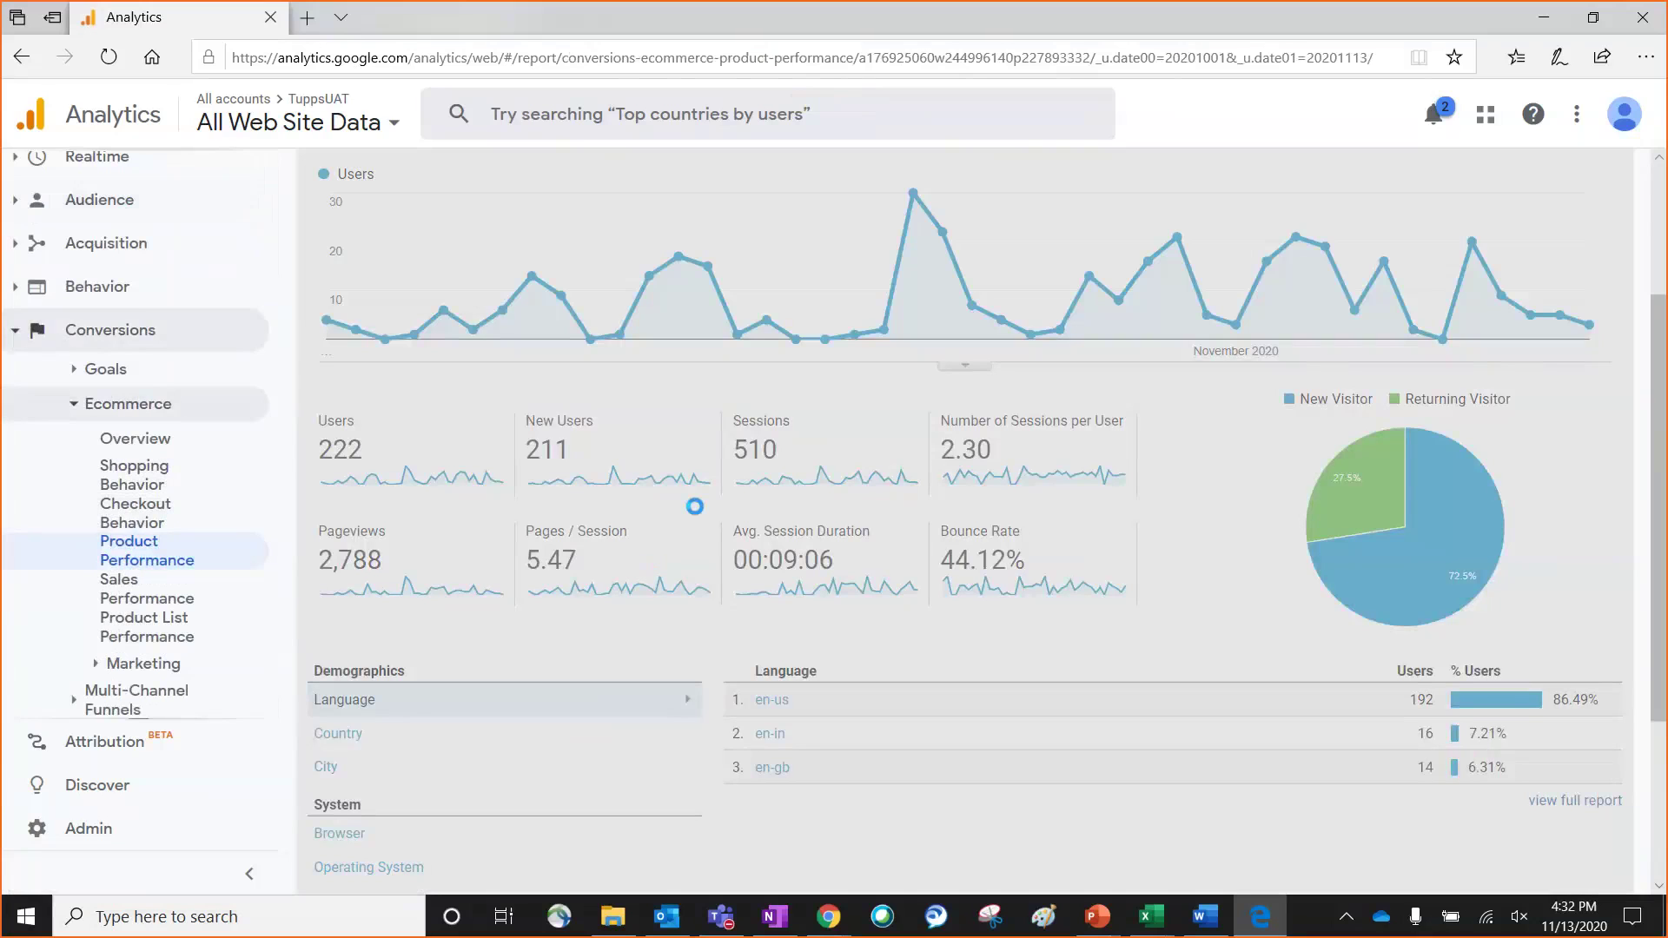
Step: Show 250 rows in the Product Performance table and examine revenue, unique purchases and quantity per product
{"action": "scroll", "coordinate": [701, 505], "scroll_direction": "down", "scroll_amount": 2}
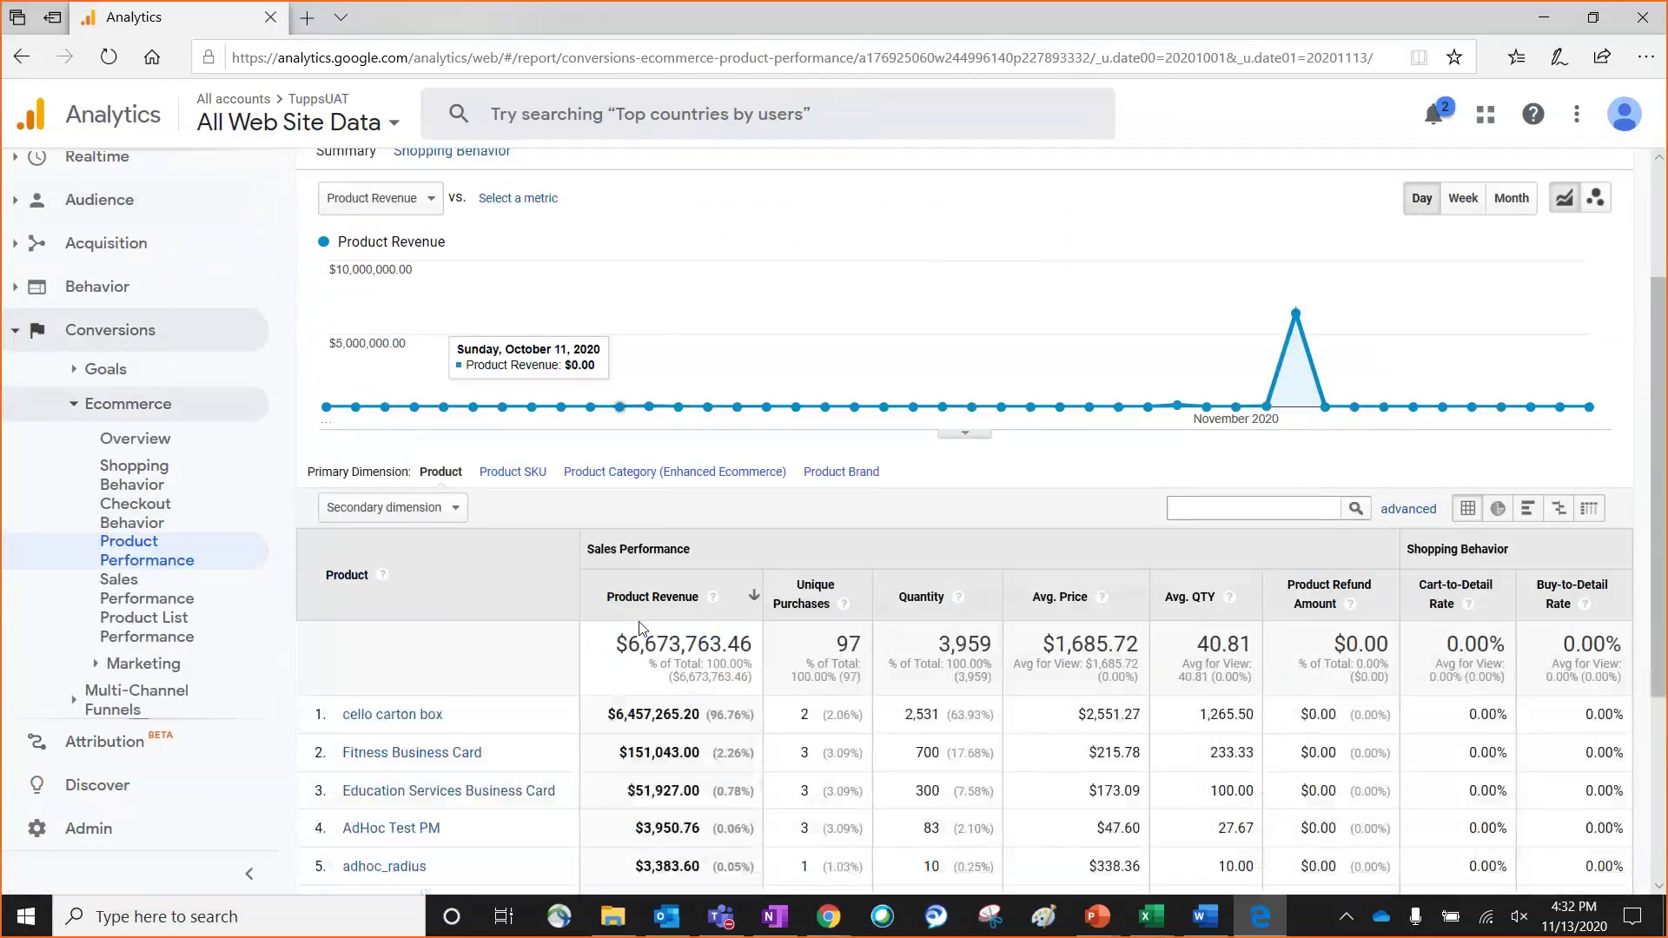
{"action": "scroll", "coordinate": [640, 627], "scroll_direction": "down", "scroll_amount": 4}
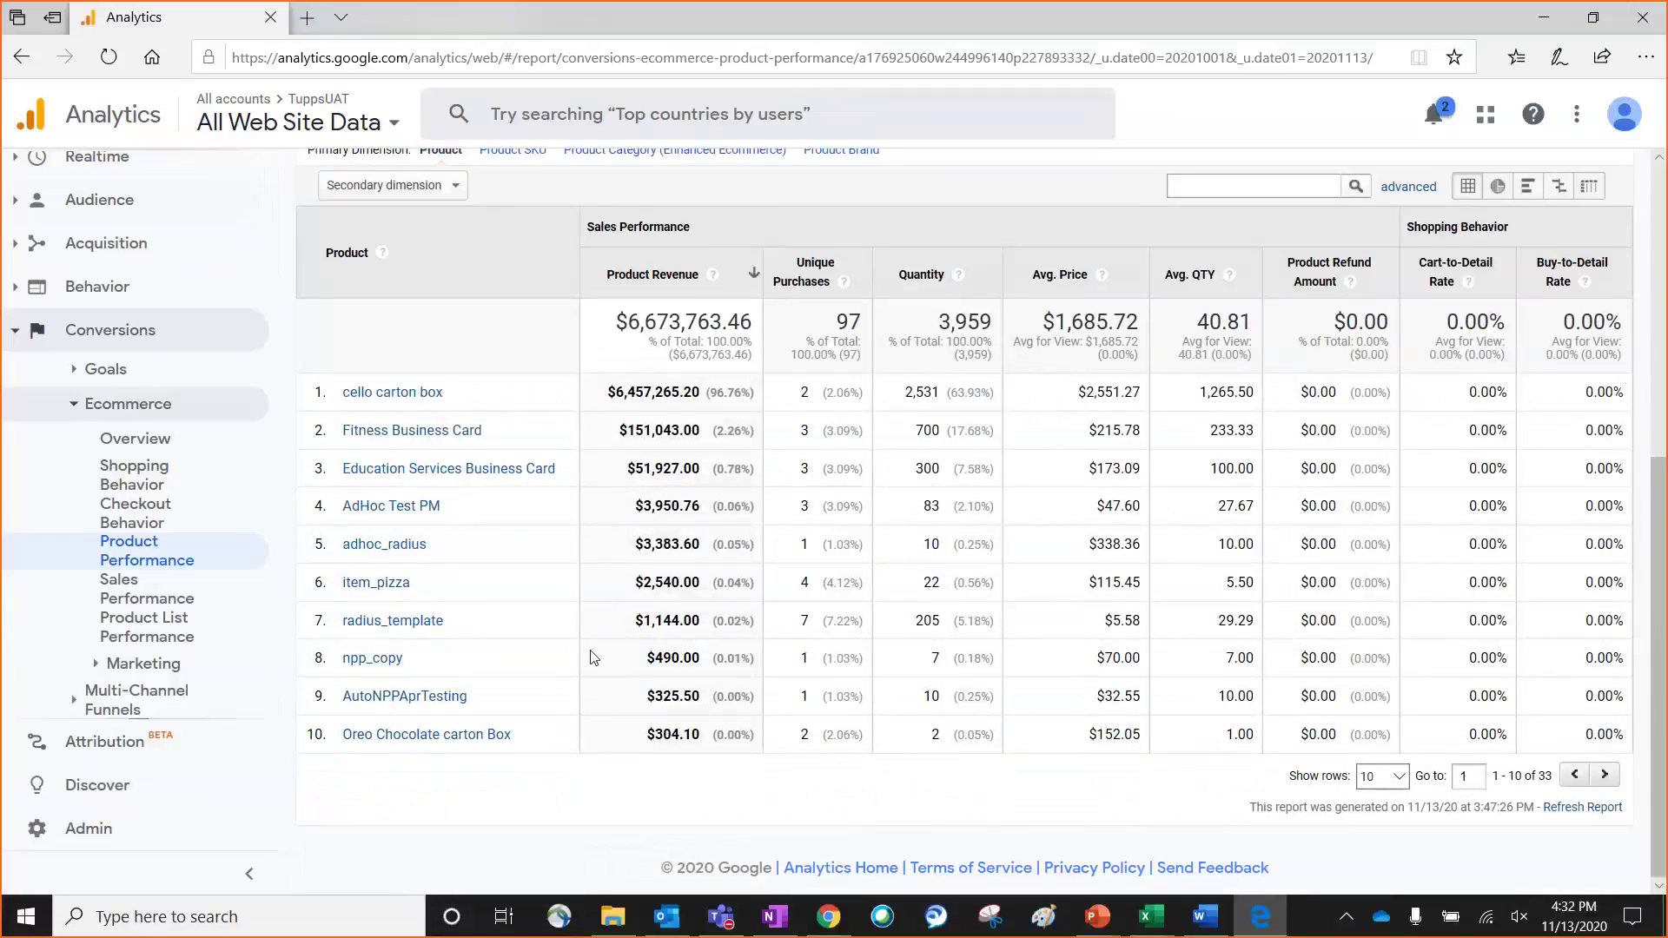
{"action": "left_click", "coordinate": [1383, 781]}
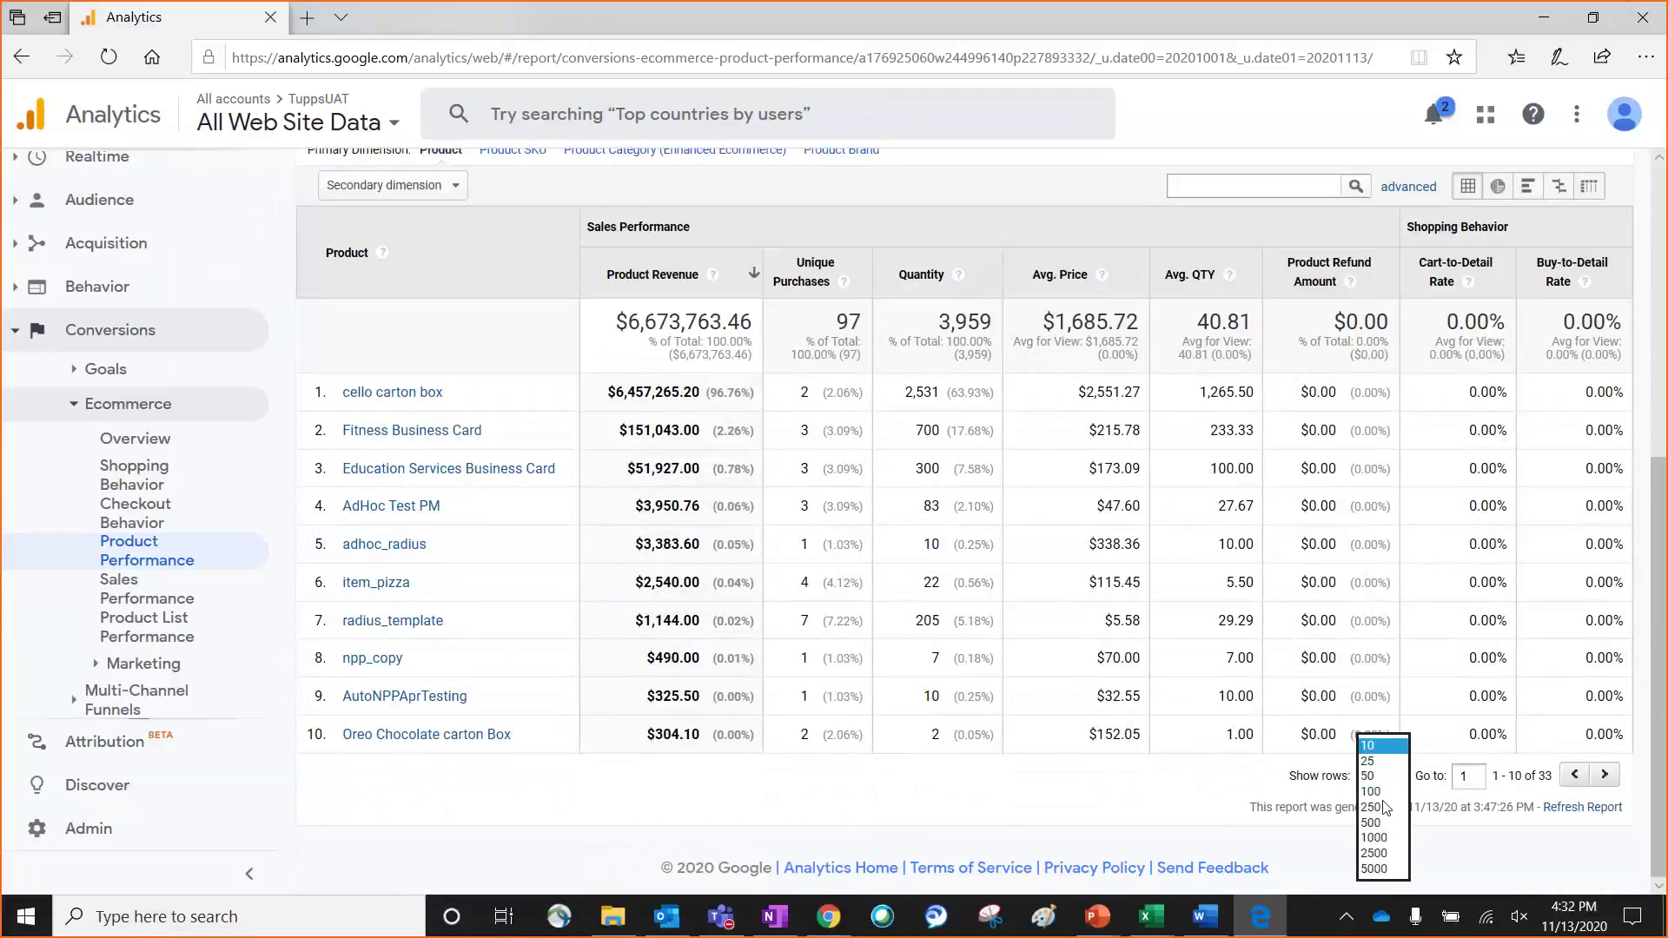
{"action": "left_click", "coordinate": [1381, 807]}
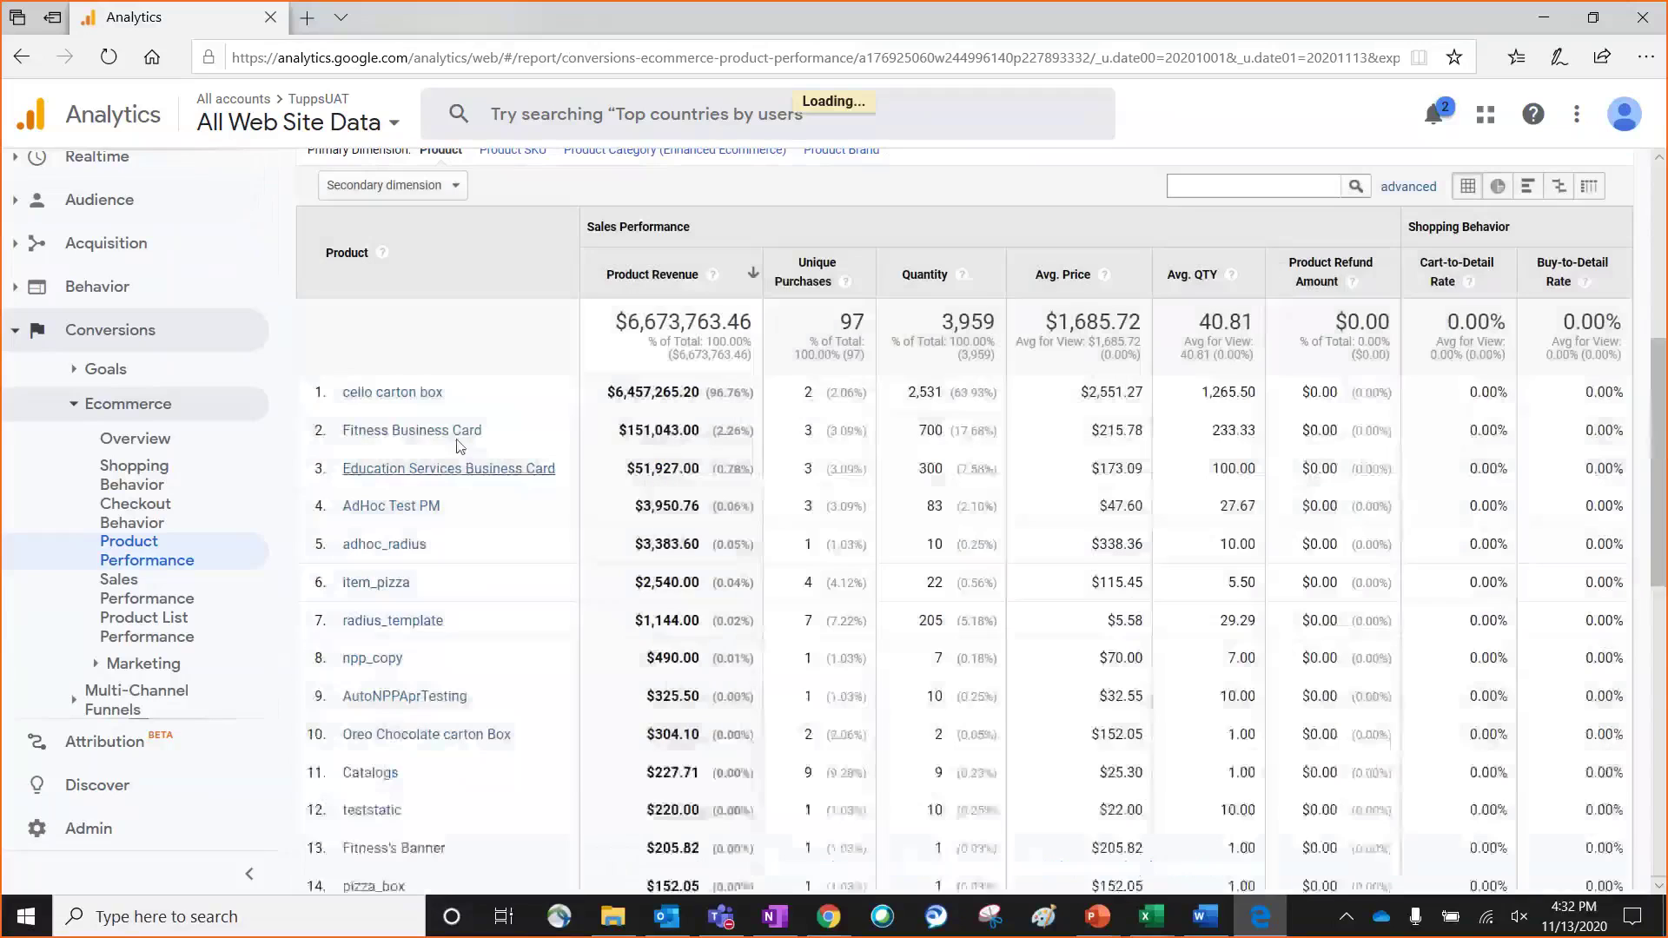
{"action": "scroll", "coordinate": [487, 533], "scroll_direction": "down", "scroll_amount": 4}
{"action": "scroll", "coordinate": [501, 539], "scroll_direction": "down", "scroll_amount": 3}
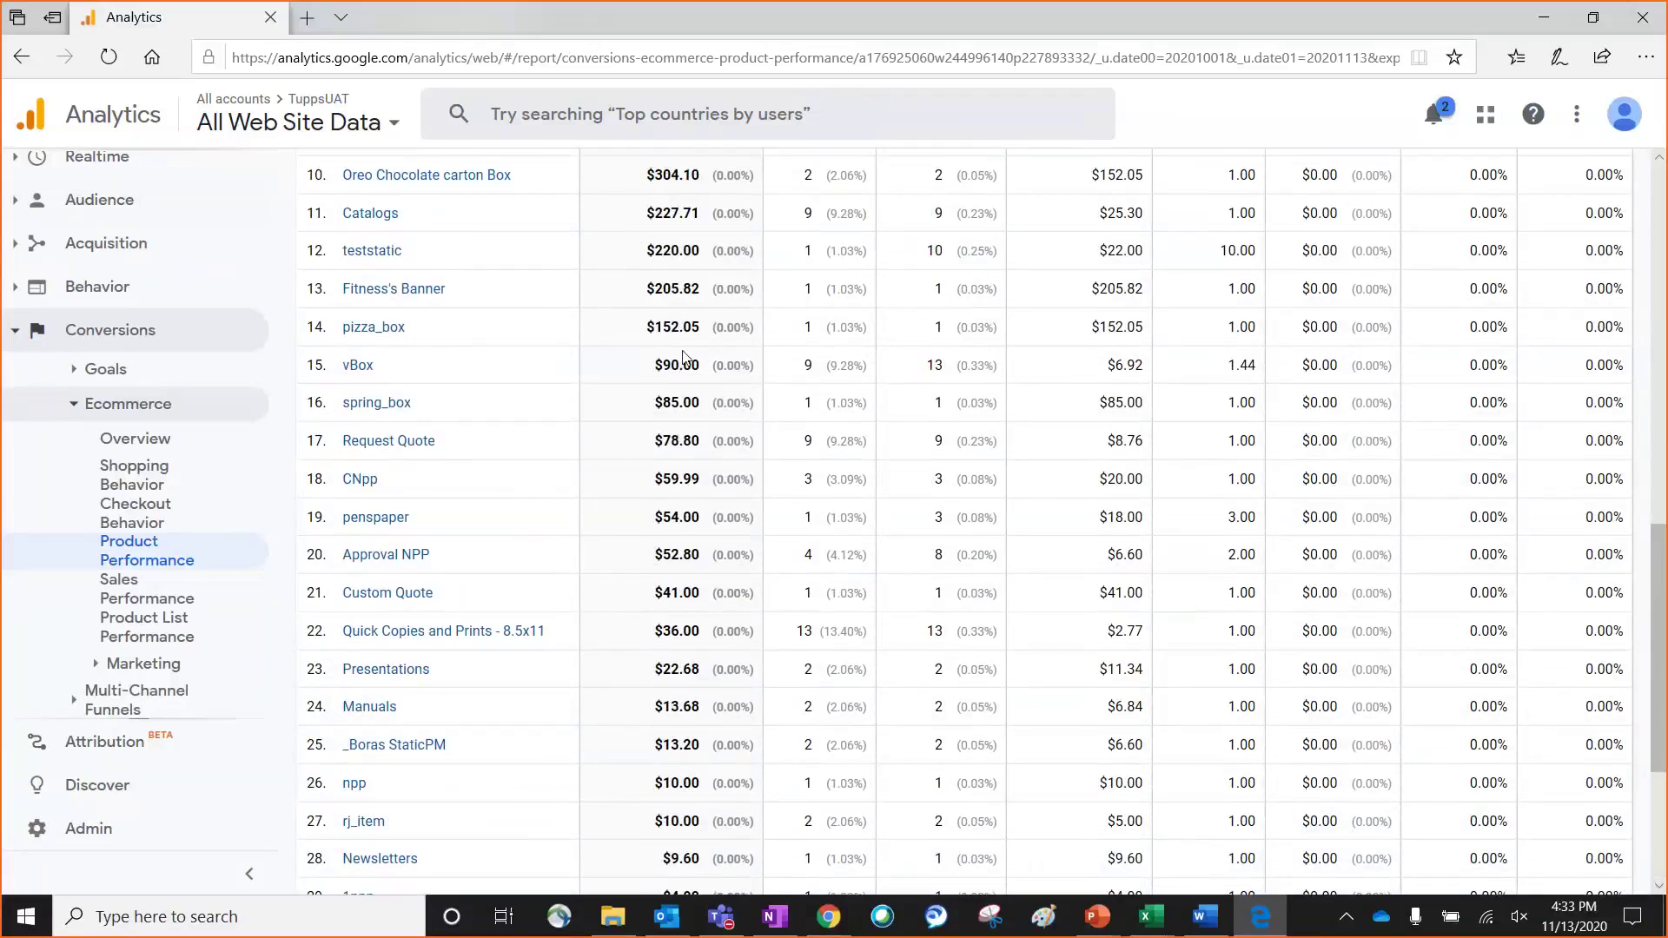
{"action": "scroll", "coordinate": [850, 415], "scroll_direction": "up", "scroll_amount": 5}
{"action": "scroll", "coordinate": [849, 415], "scroll_direction": "up", "scroll_amount": 3}
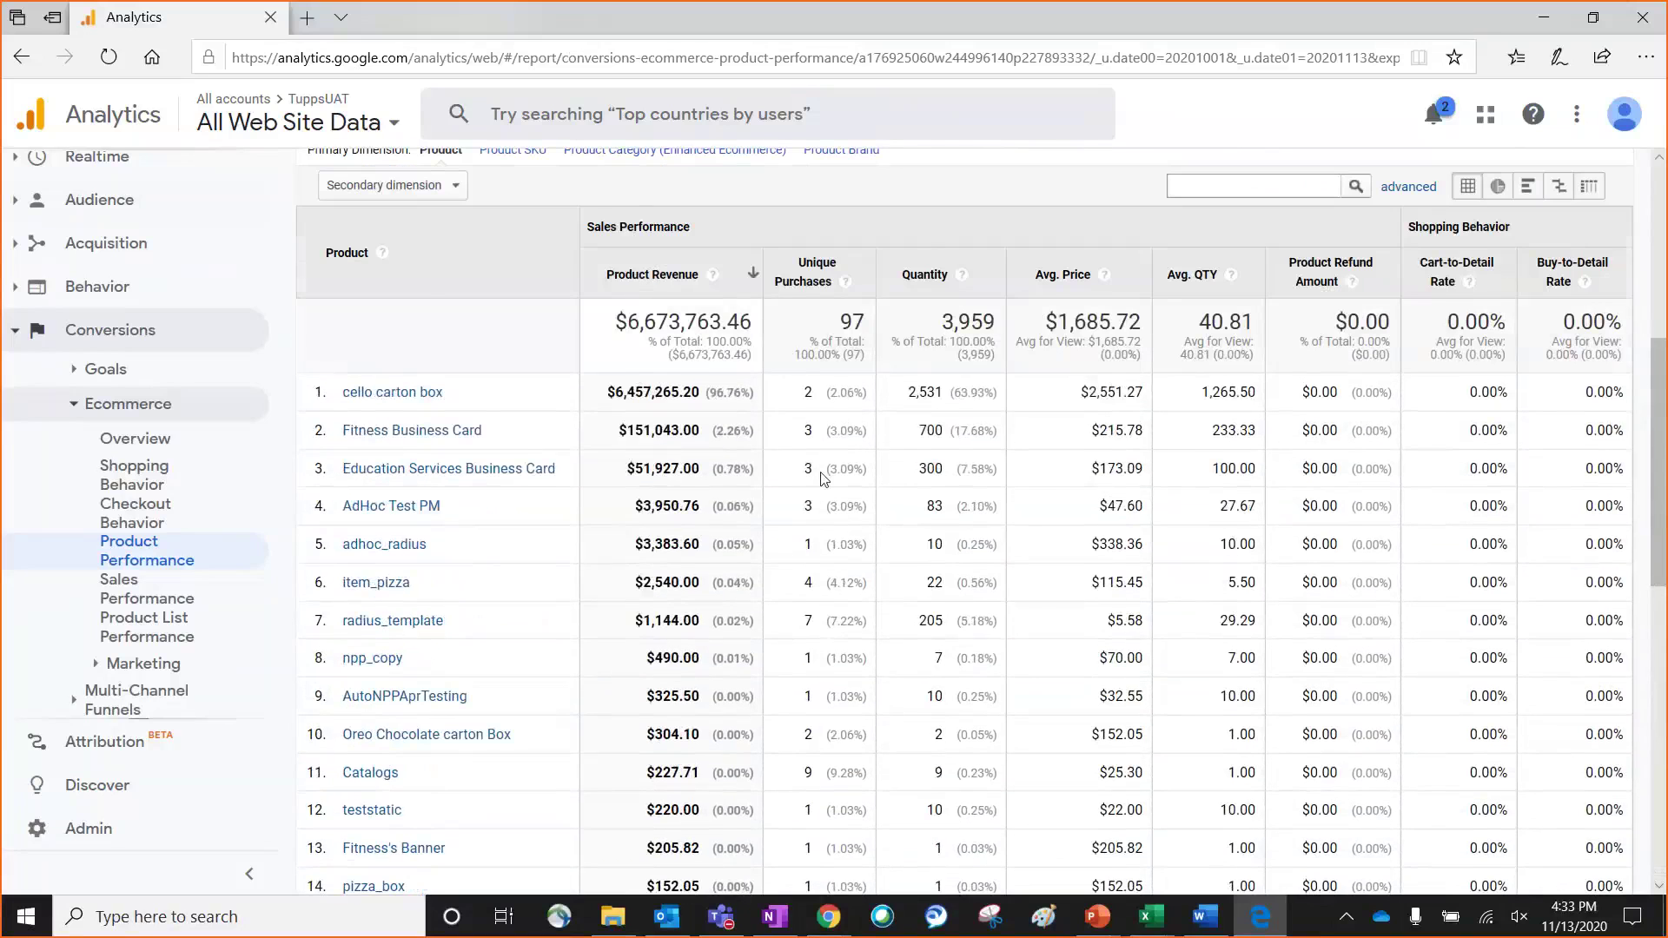
{"action": "scroll", "coordinate": [824, 477], "scroll_direction": "down", "scroll_amount": 1}
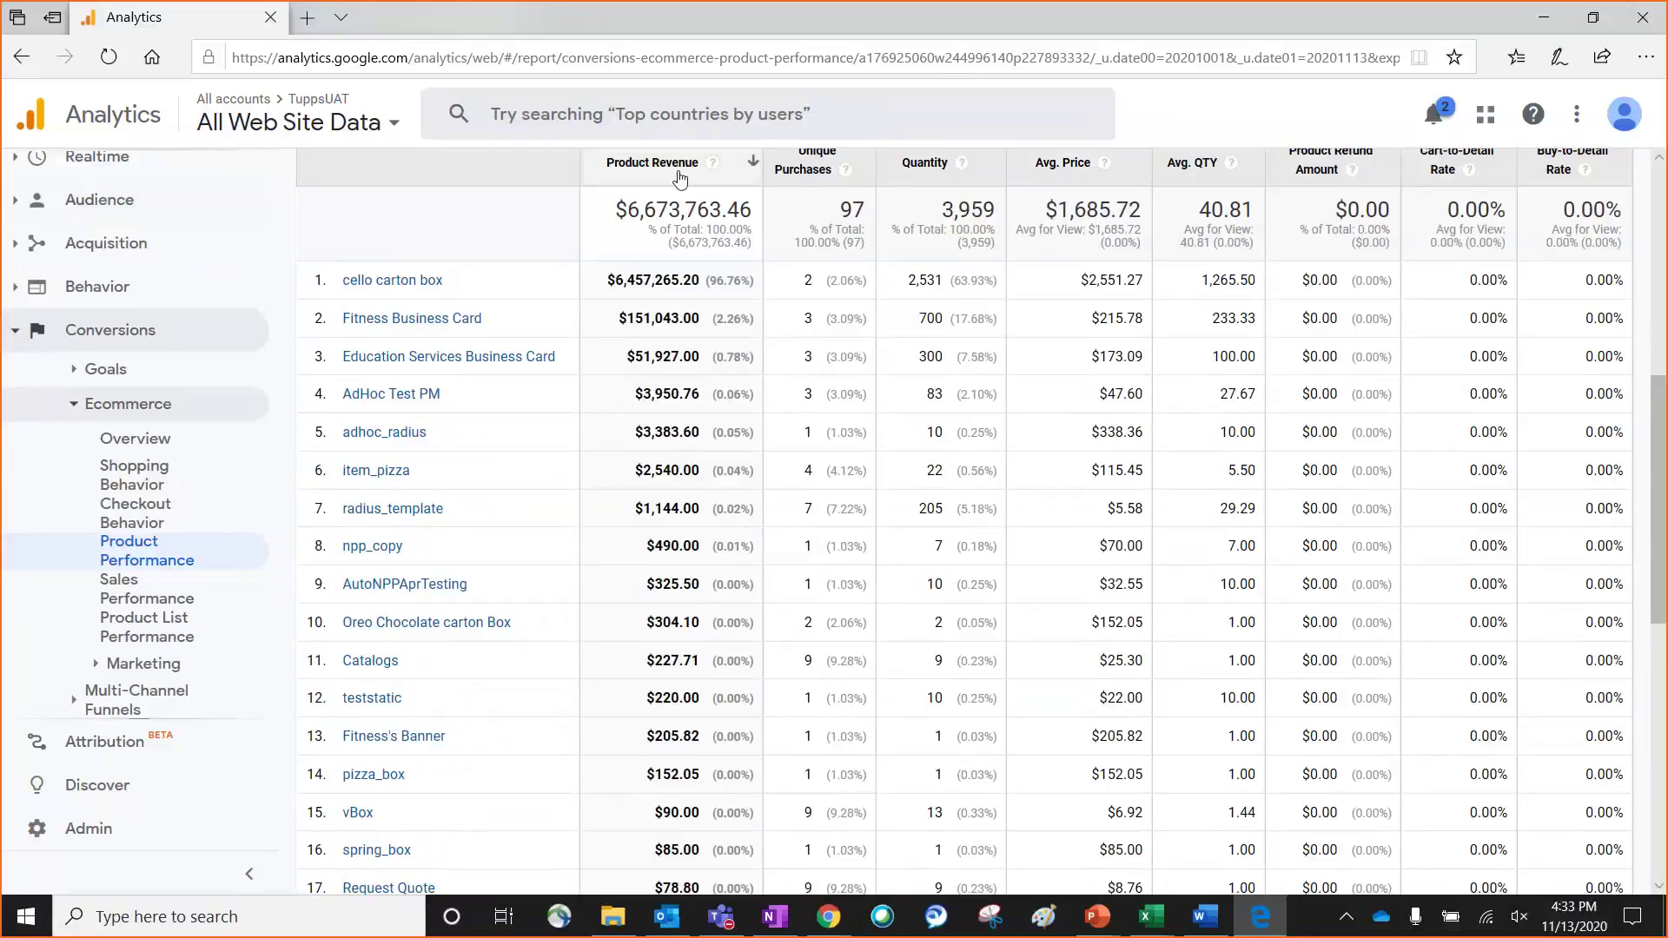
{"action": "scroll", "coordinate": [702, 260], "scroll_direction": "down", "scroll_amount": 4}
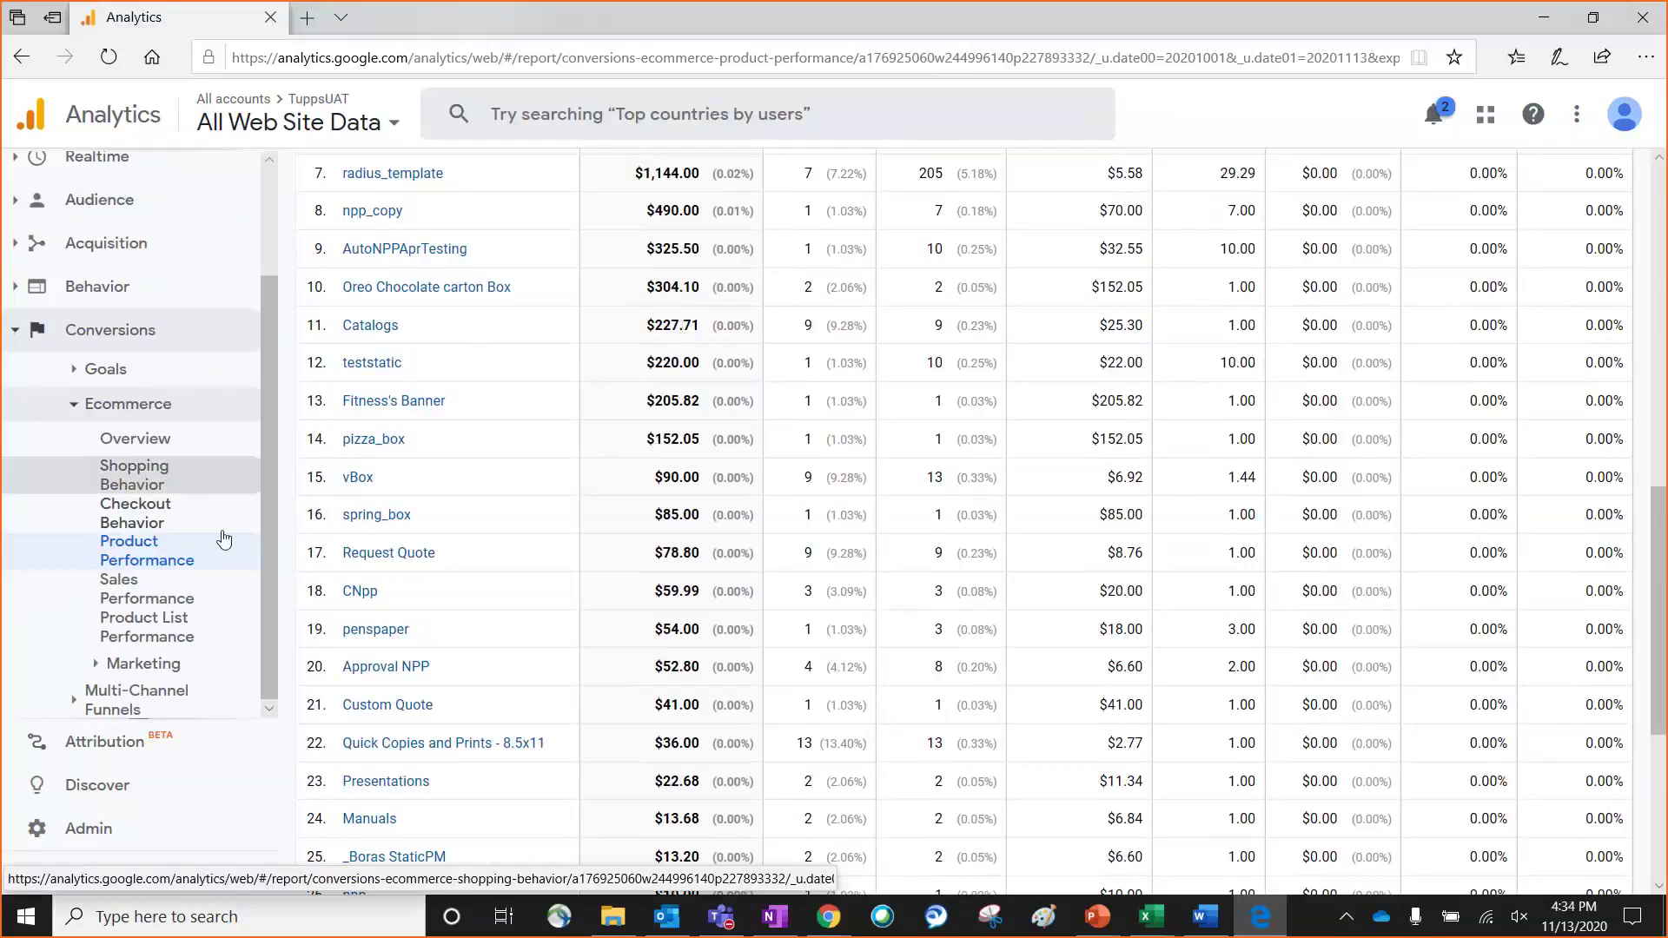
Step: Open the Sales Performance report, list it by Date instead of Transaction ID and sort it with the newest dates first
{"action": "left_click", "coordinate": [149, 600]}
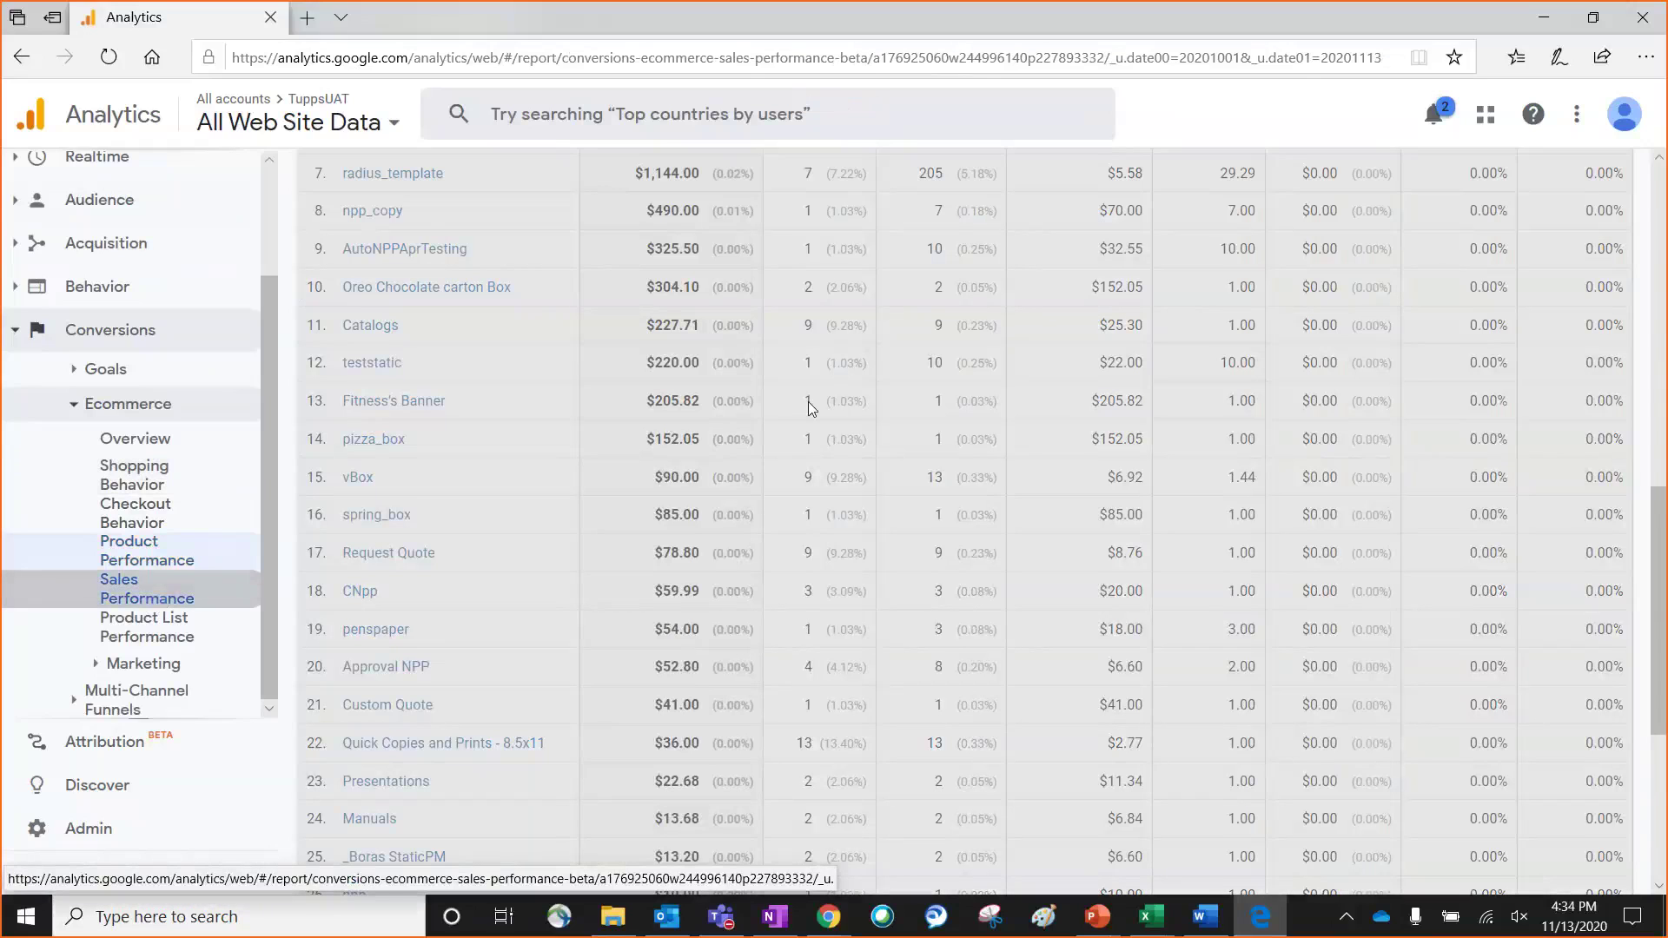
{"action": "scroll", "coordinate": [812, 423], "scroll_direction": "down", "scroll_amount": 1}
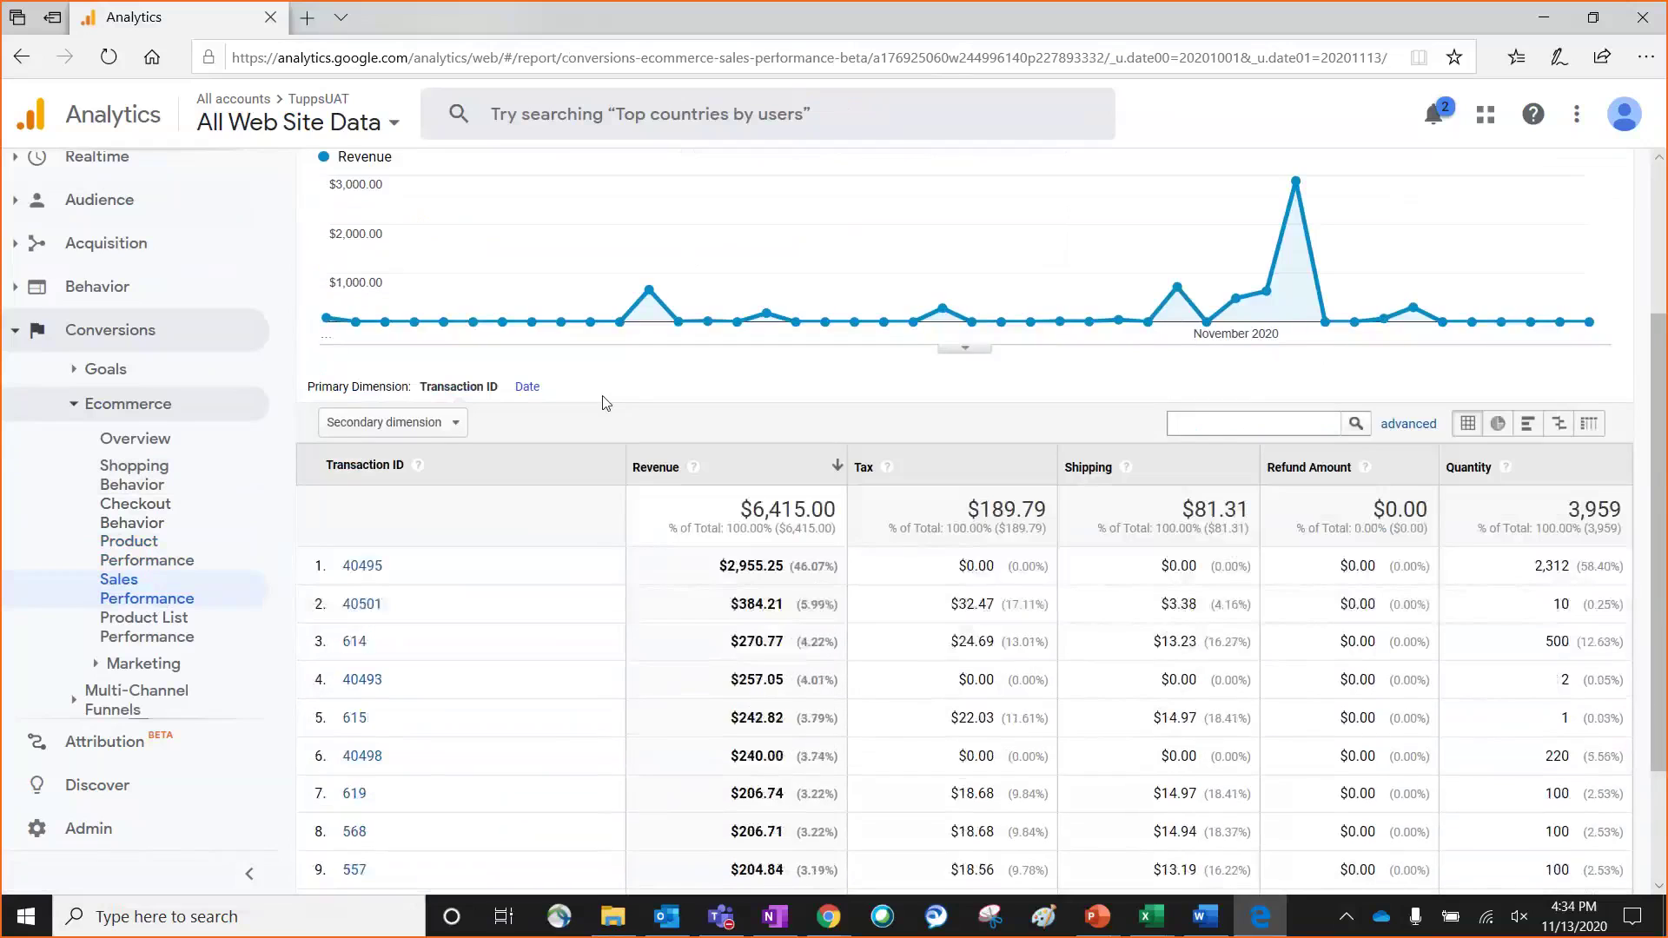
{"action": "left_click", "coordinate": [545, 388]}
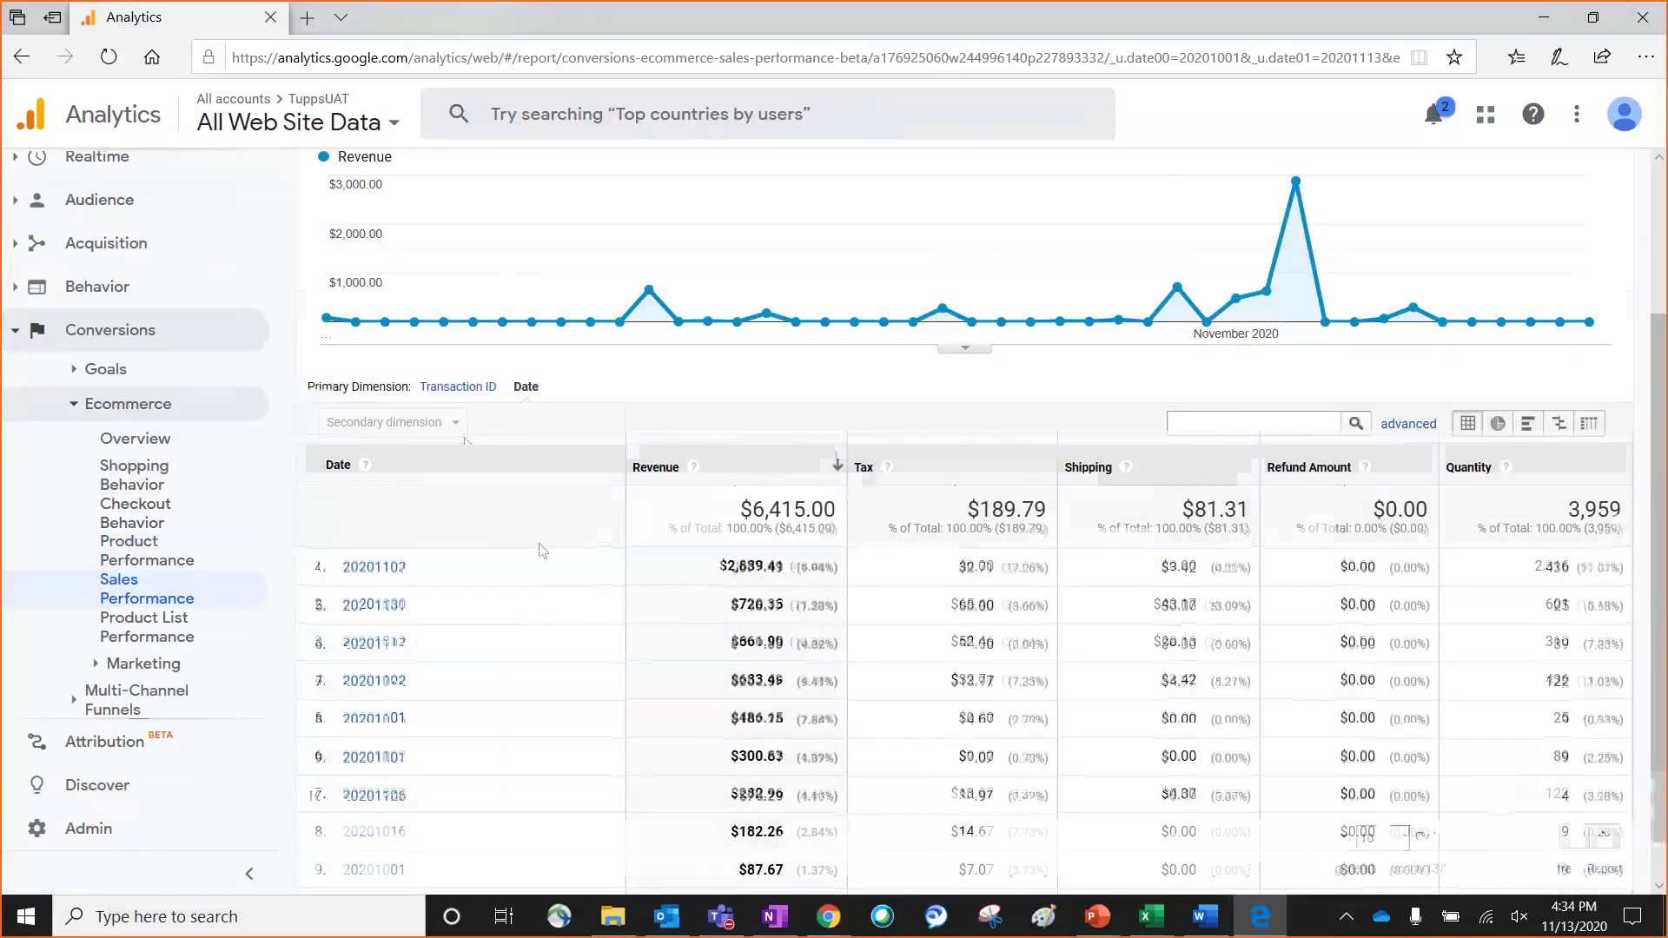
{"action": "scroll", "coordinate": [540, 551], "scroll_direction": "down", "scroll_amount": 1}
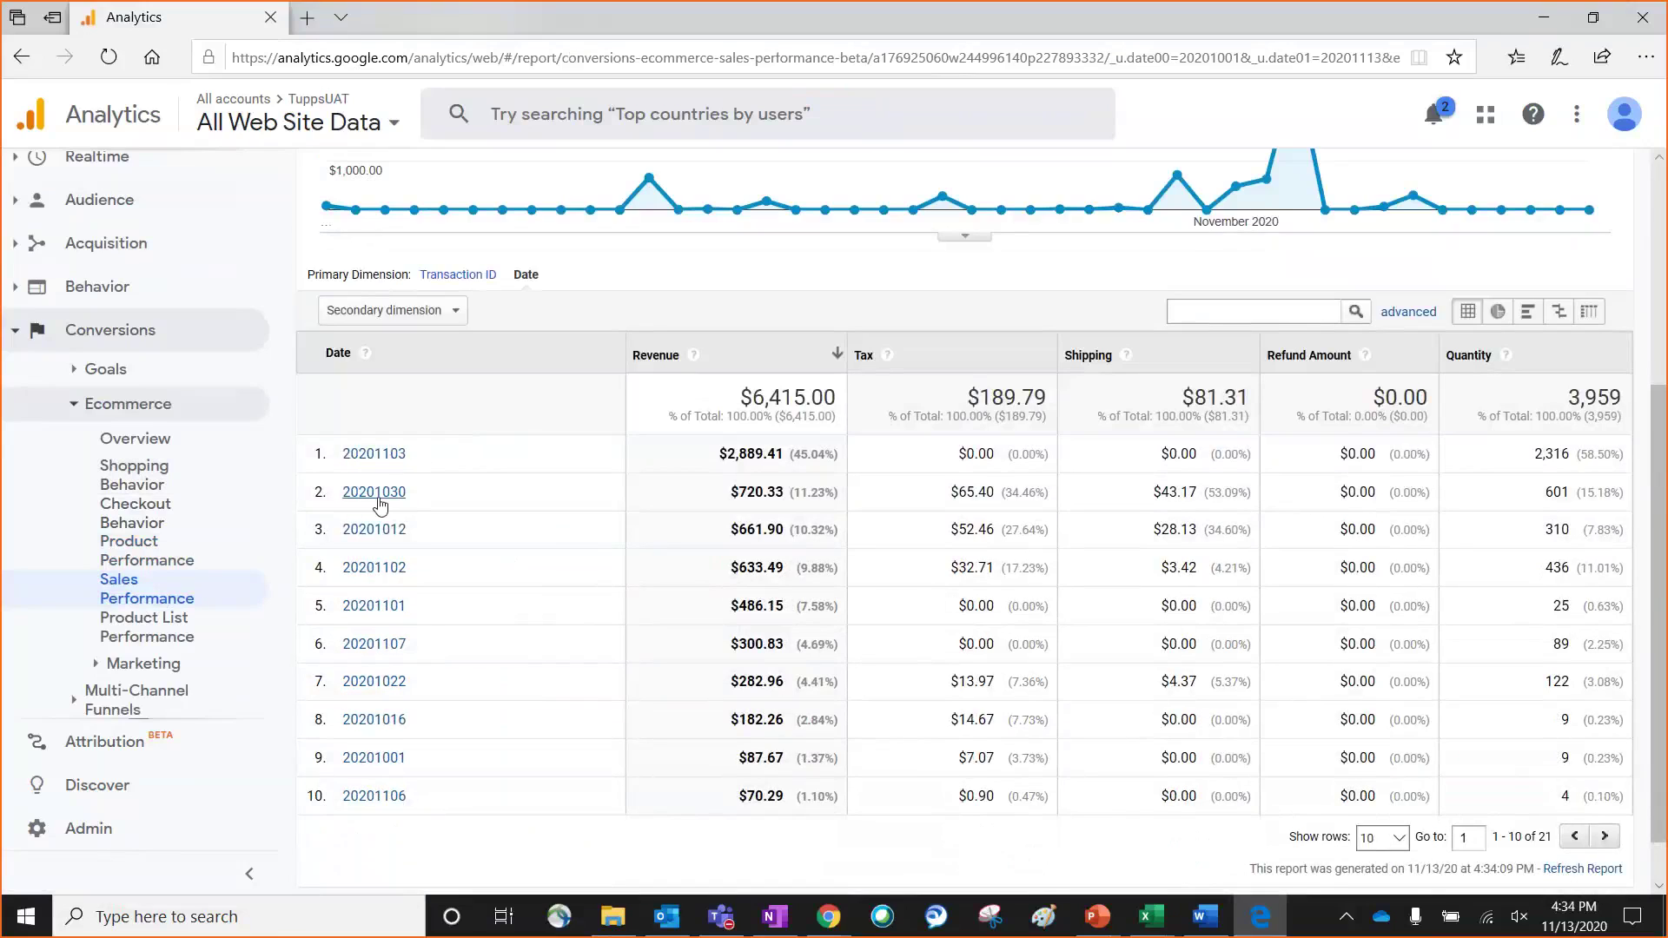
{"action": "left_click", "coordinate": [420, 352]}
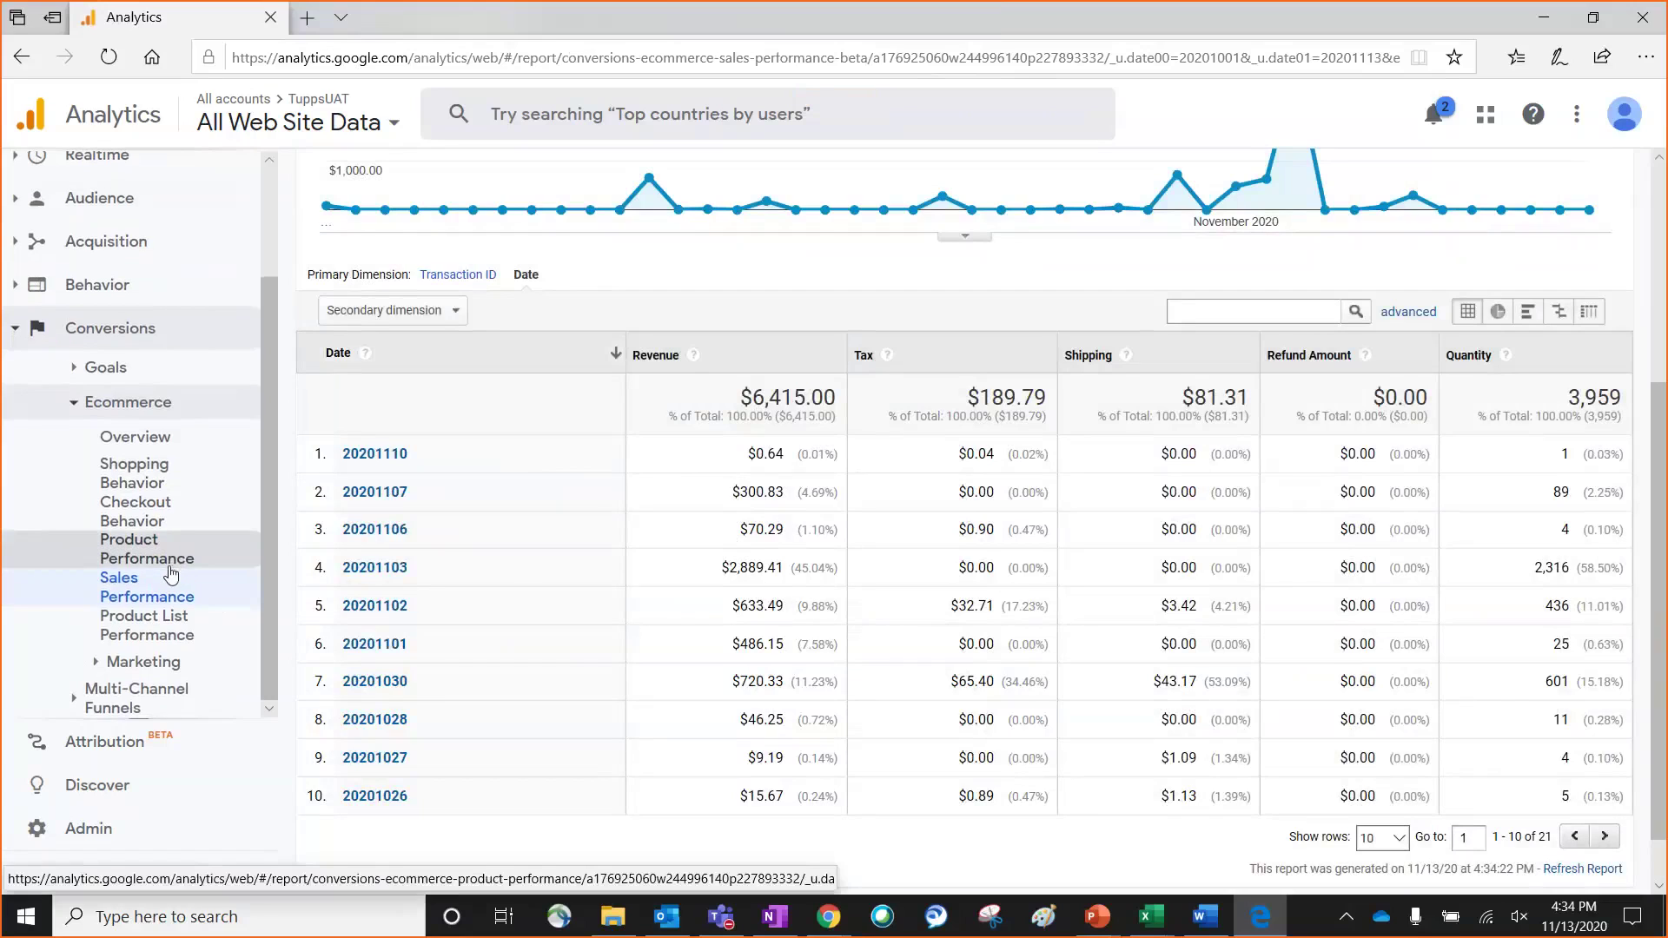
{"action": "left_click", "coordinate": [76, 413]}
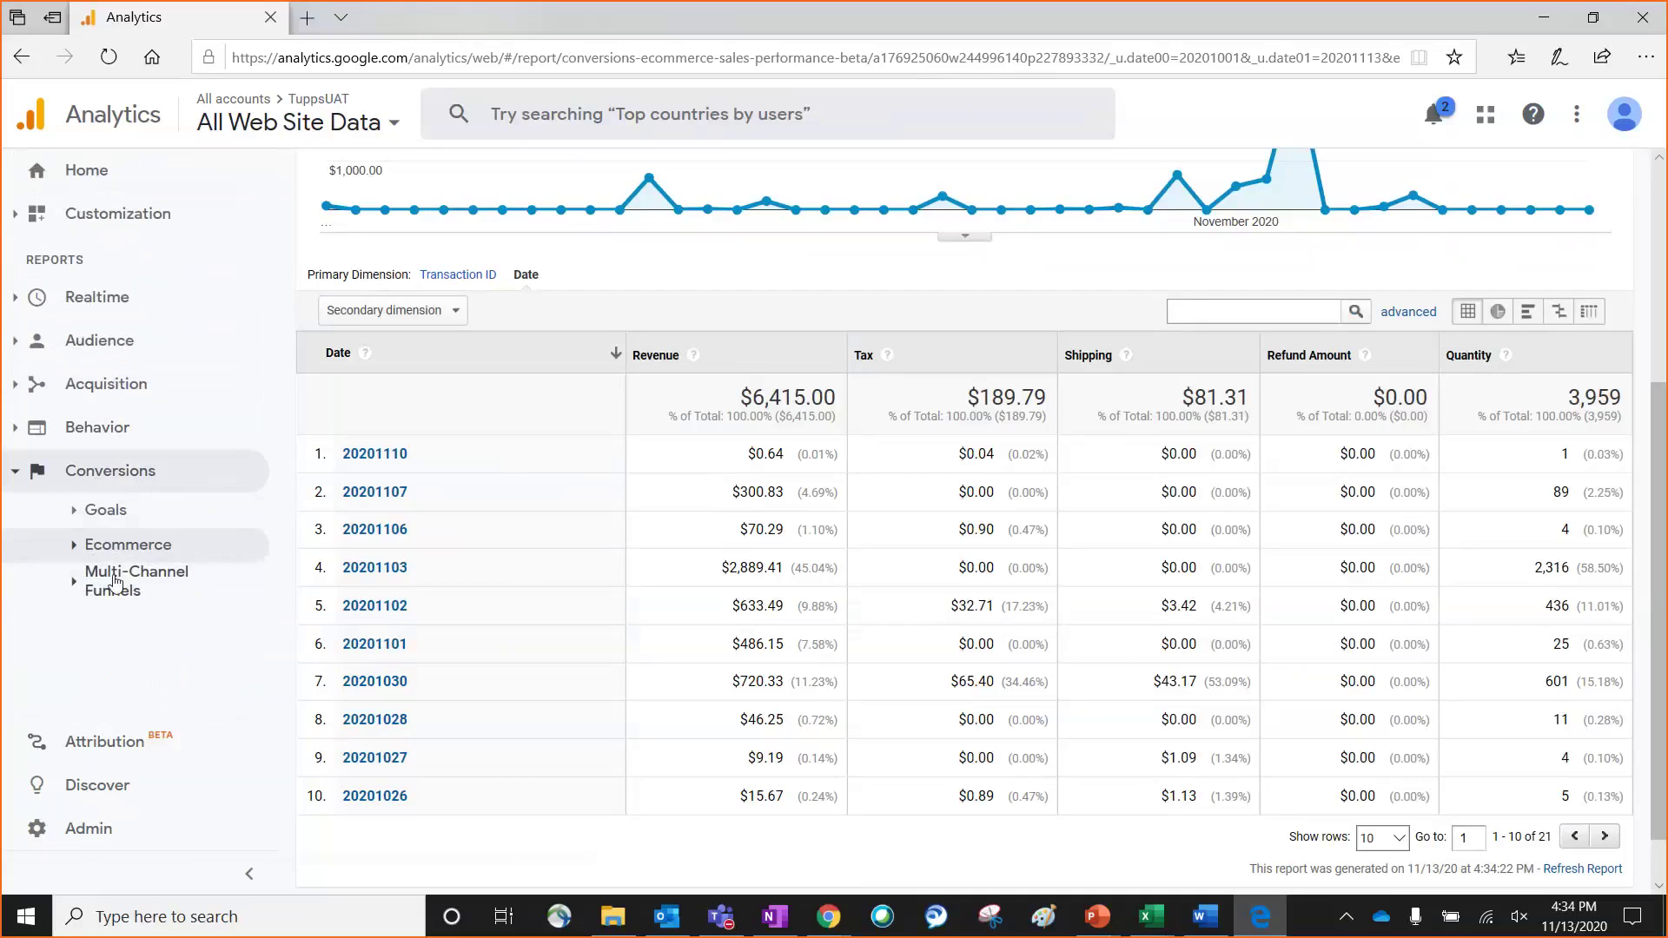
Step: Open the Funnel Visualization report among the Goals conversion reports
{"action": "left_click", "coordinate": [76, 584]}
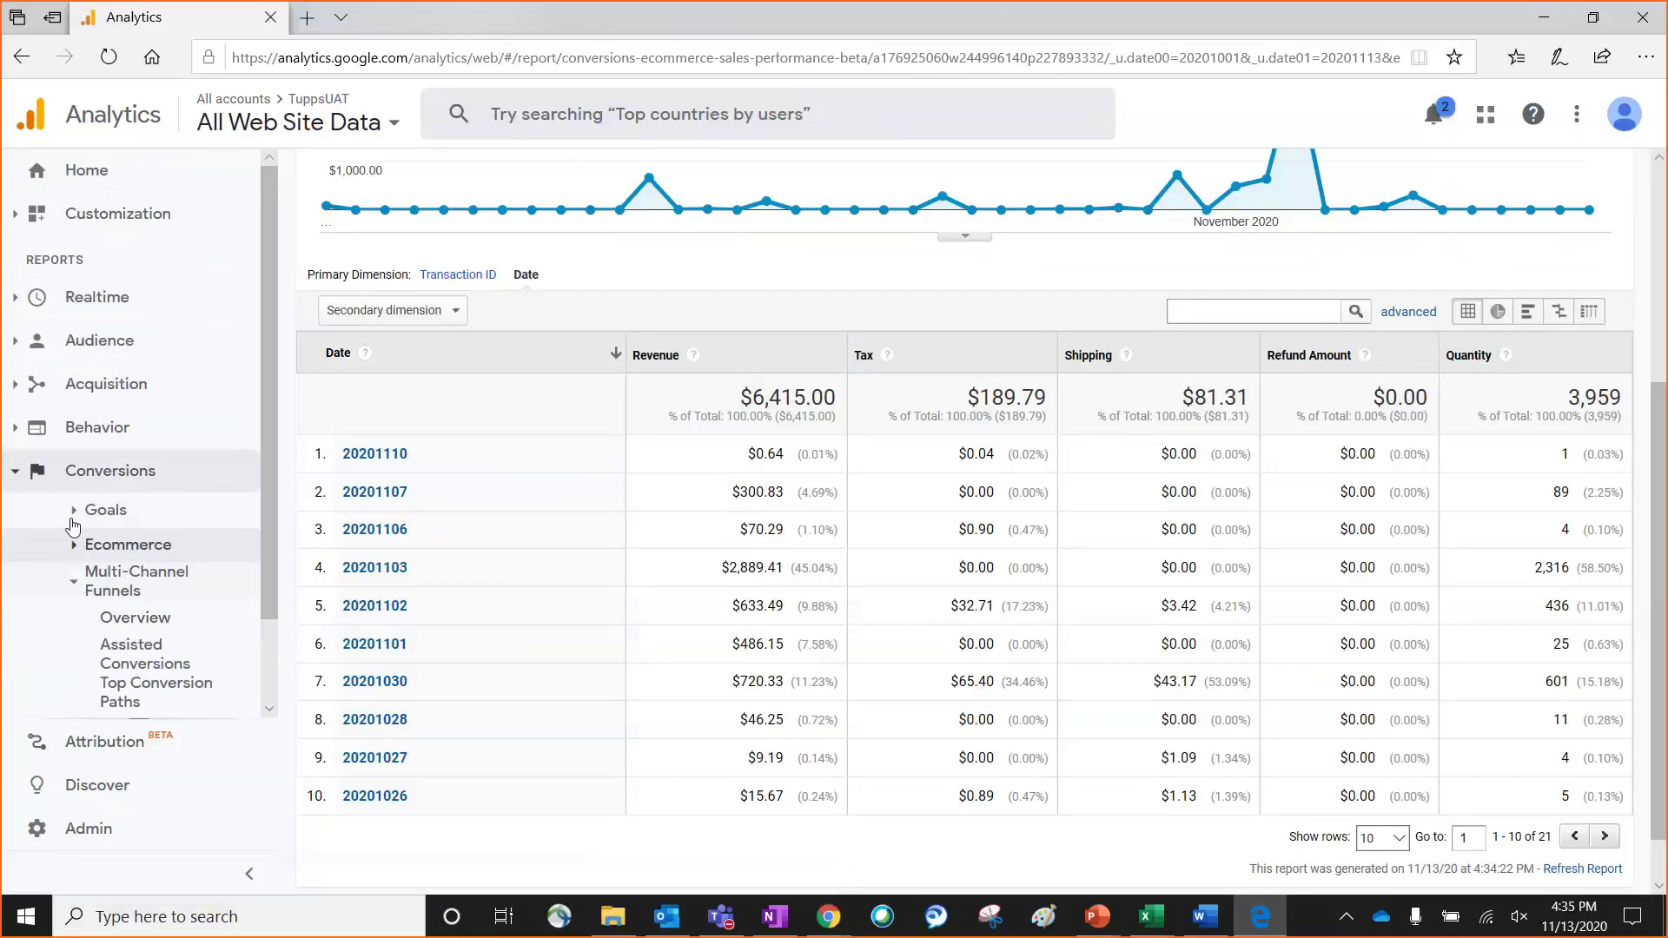
{"action": "left_click", "coordinate": [74, 513]}
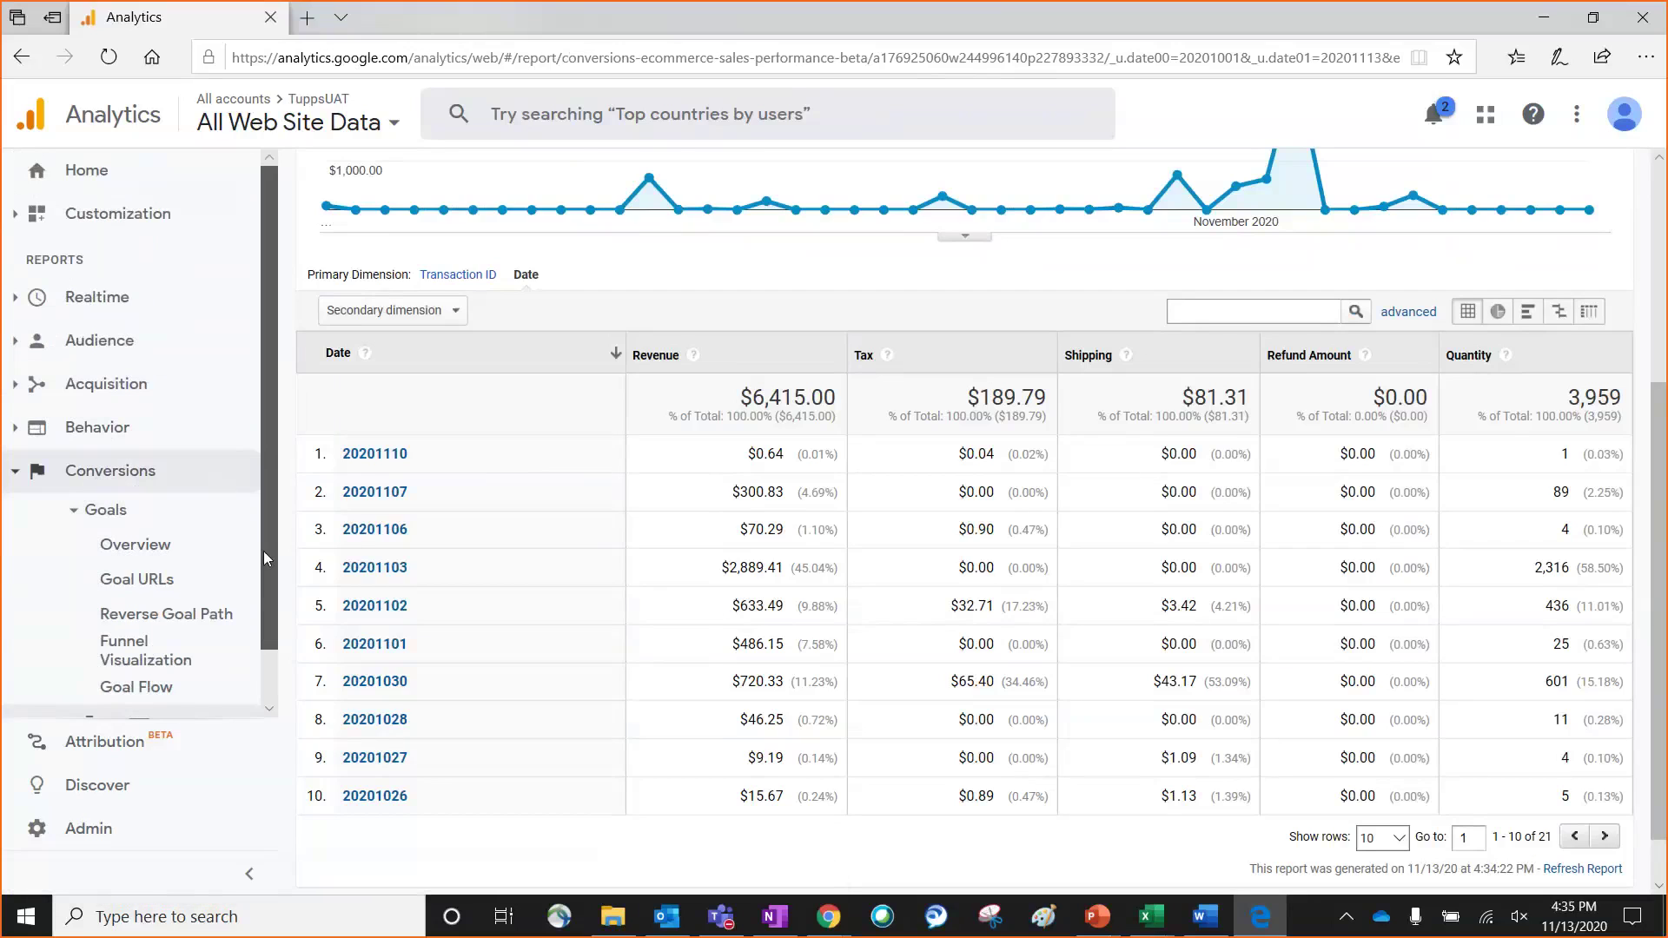
{"action": "scroll", "coordinate": [248, 590], "scroll_direction": "down", "scroll_amount": 1}
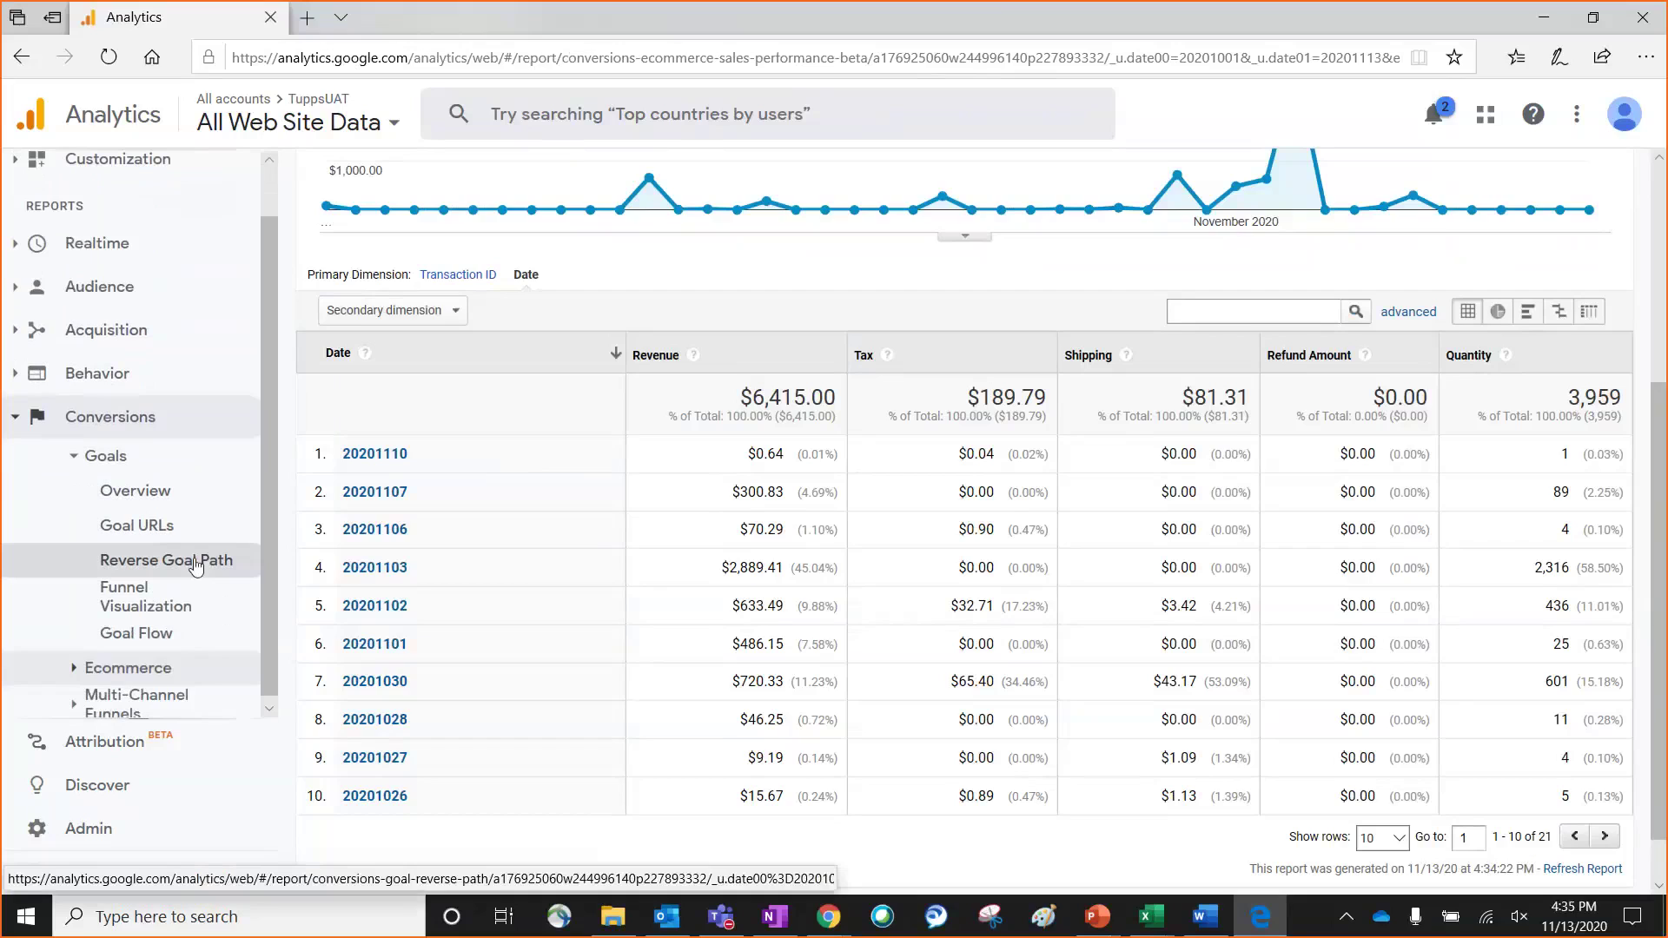
{"action": "left_click", "coordinate": [147, 595]}
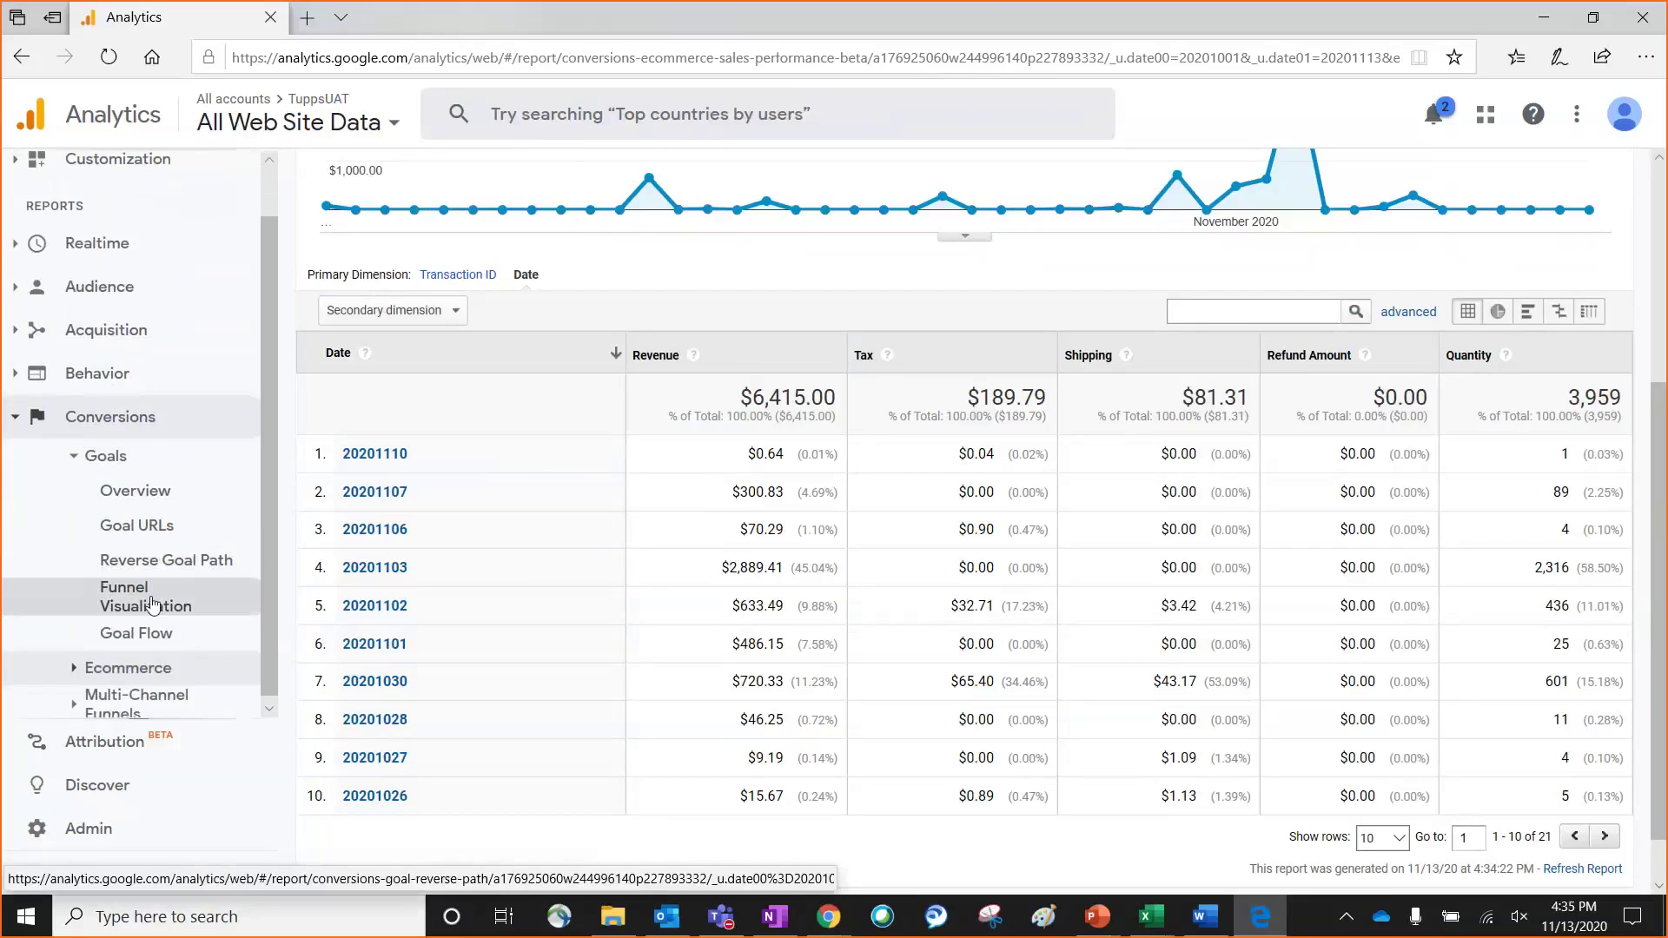
{"action": "left_click", "coordinate": [100, 599]}
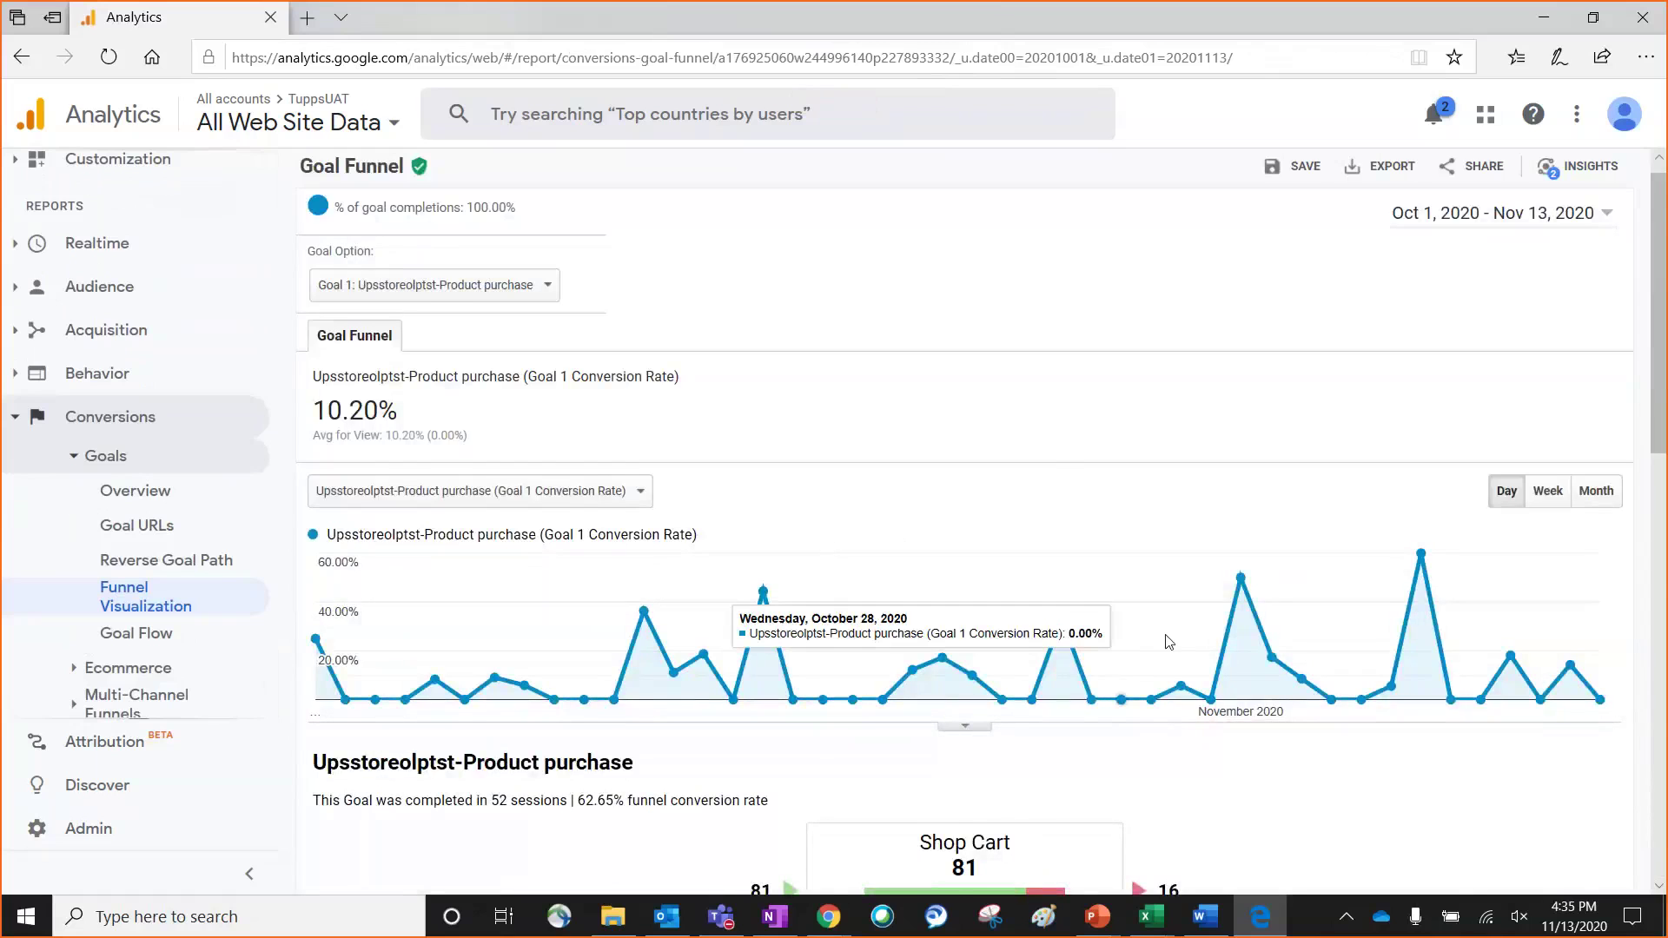
Step: Examine the purchase goal funnel from Shop Cart through Checkout, Payment and Place Order to the completed purchase, including where visitors exit
{"action": "scroll", "coordinate": [1169, 642], "scroll_direction": "down", "scroll_amount": 4}
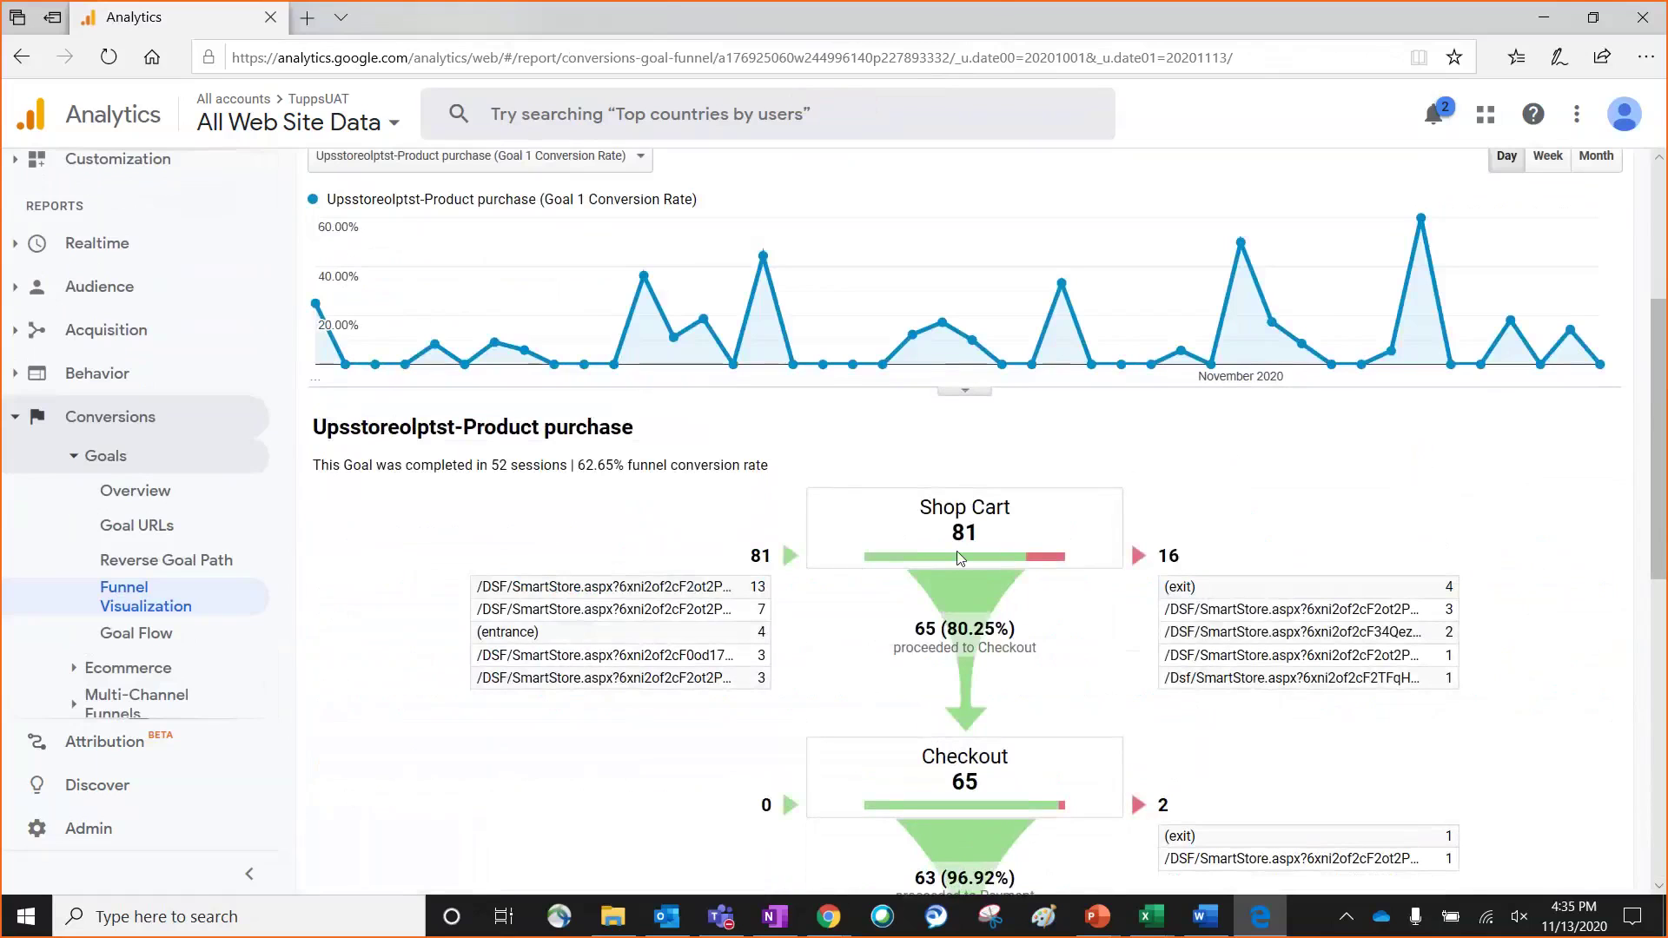
{"action": "left_click_drag", "start_coordinate": [1663, 426], "coordinate": [1641, 549]}
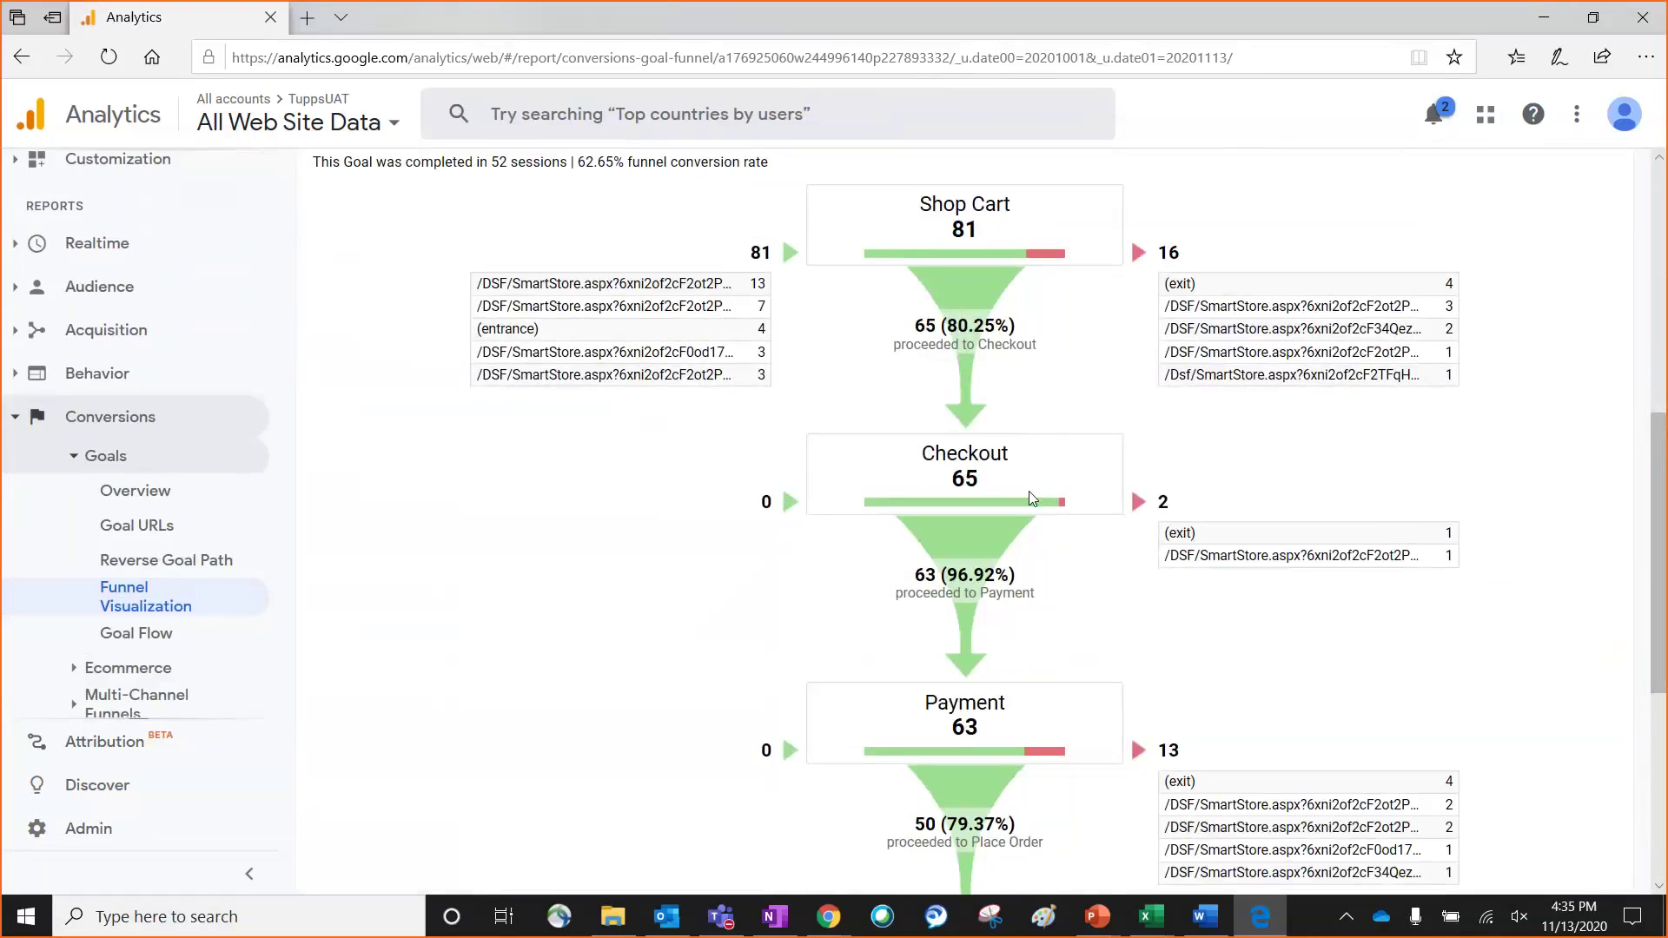
{"action": "scroll", "coordinate": [1451, 555], "scroll_direction": "down", "scroll_amount": 3}
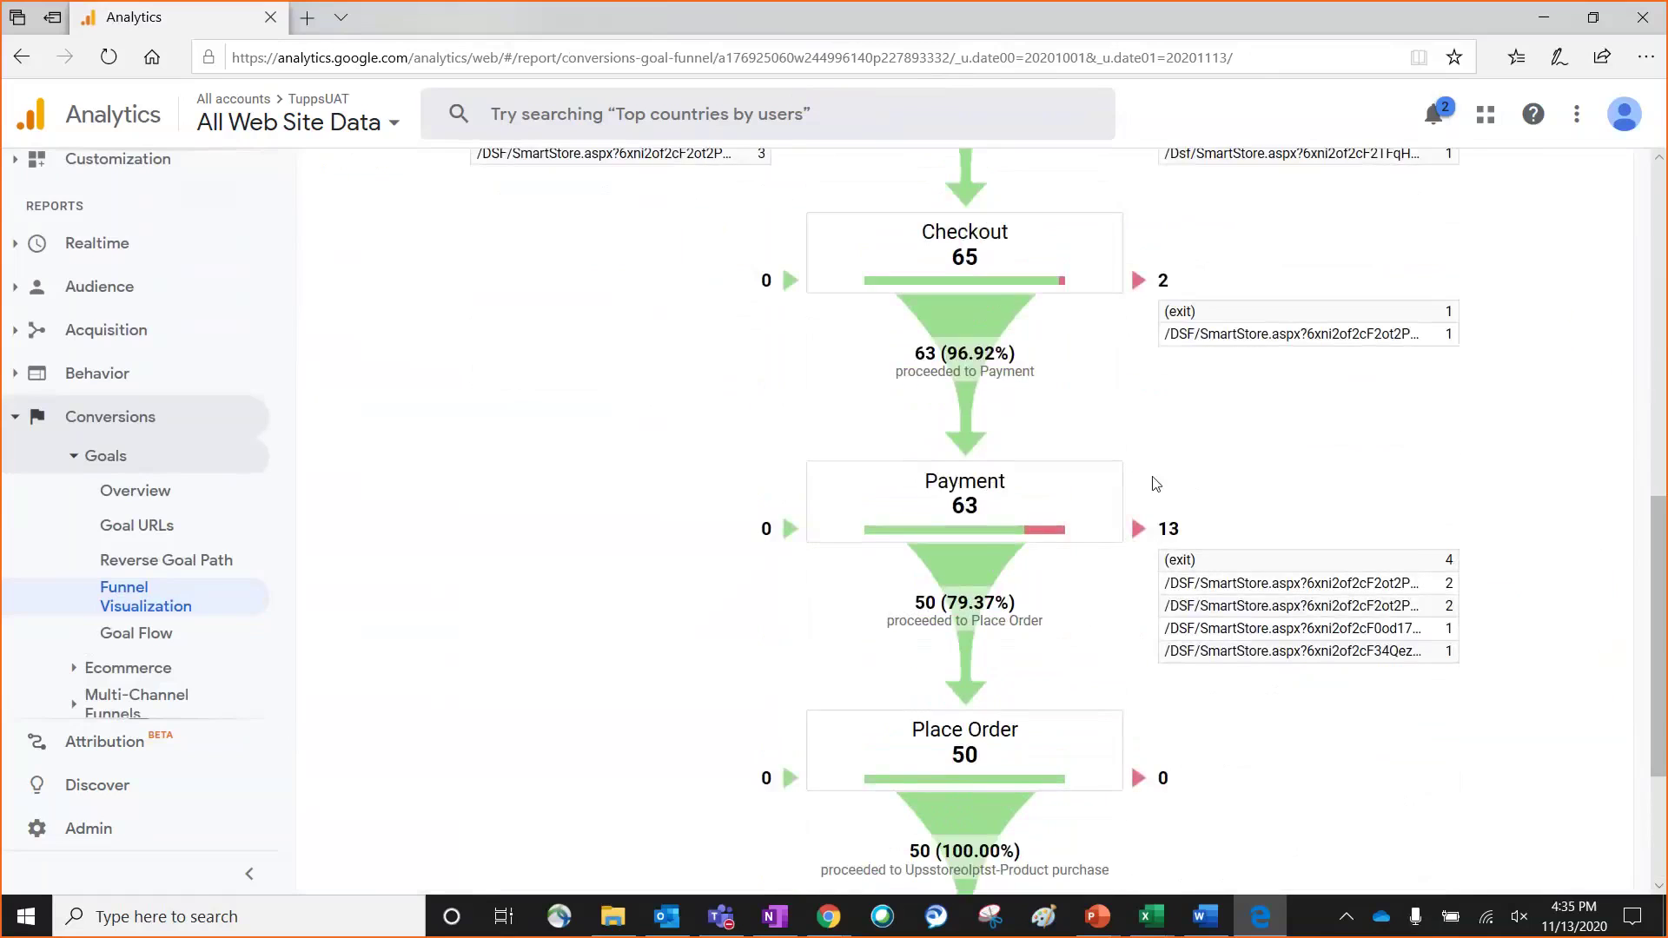
{"action": "scroll", "coordinate": [1036, 529], "scroll_direction": "down", "scroll_amount": 3}
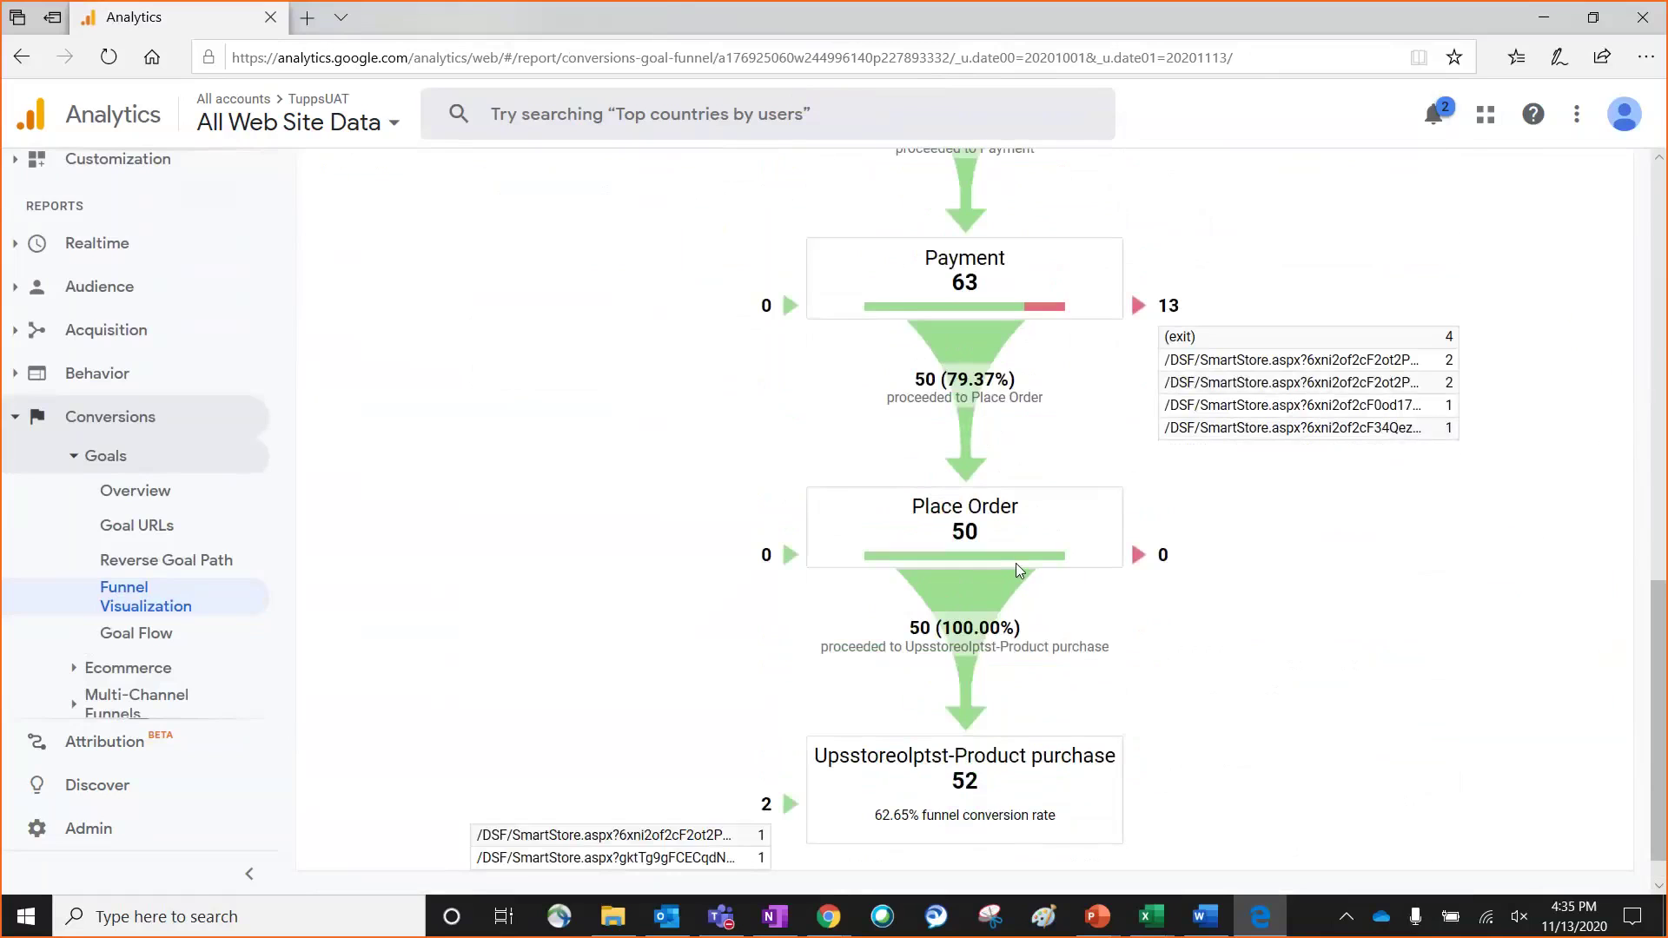
{"action": "scroll", "coordinate": [1054, 578], "scroll_direction": "up", "scroll_amount": 6}
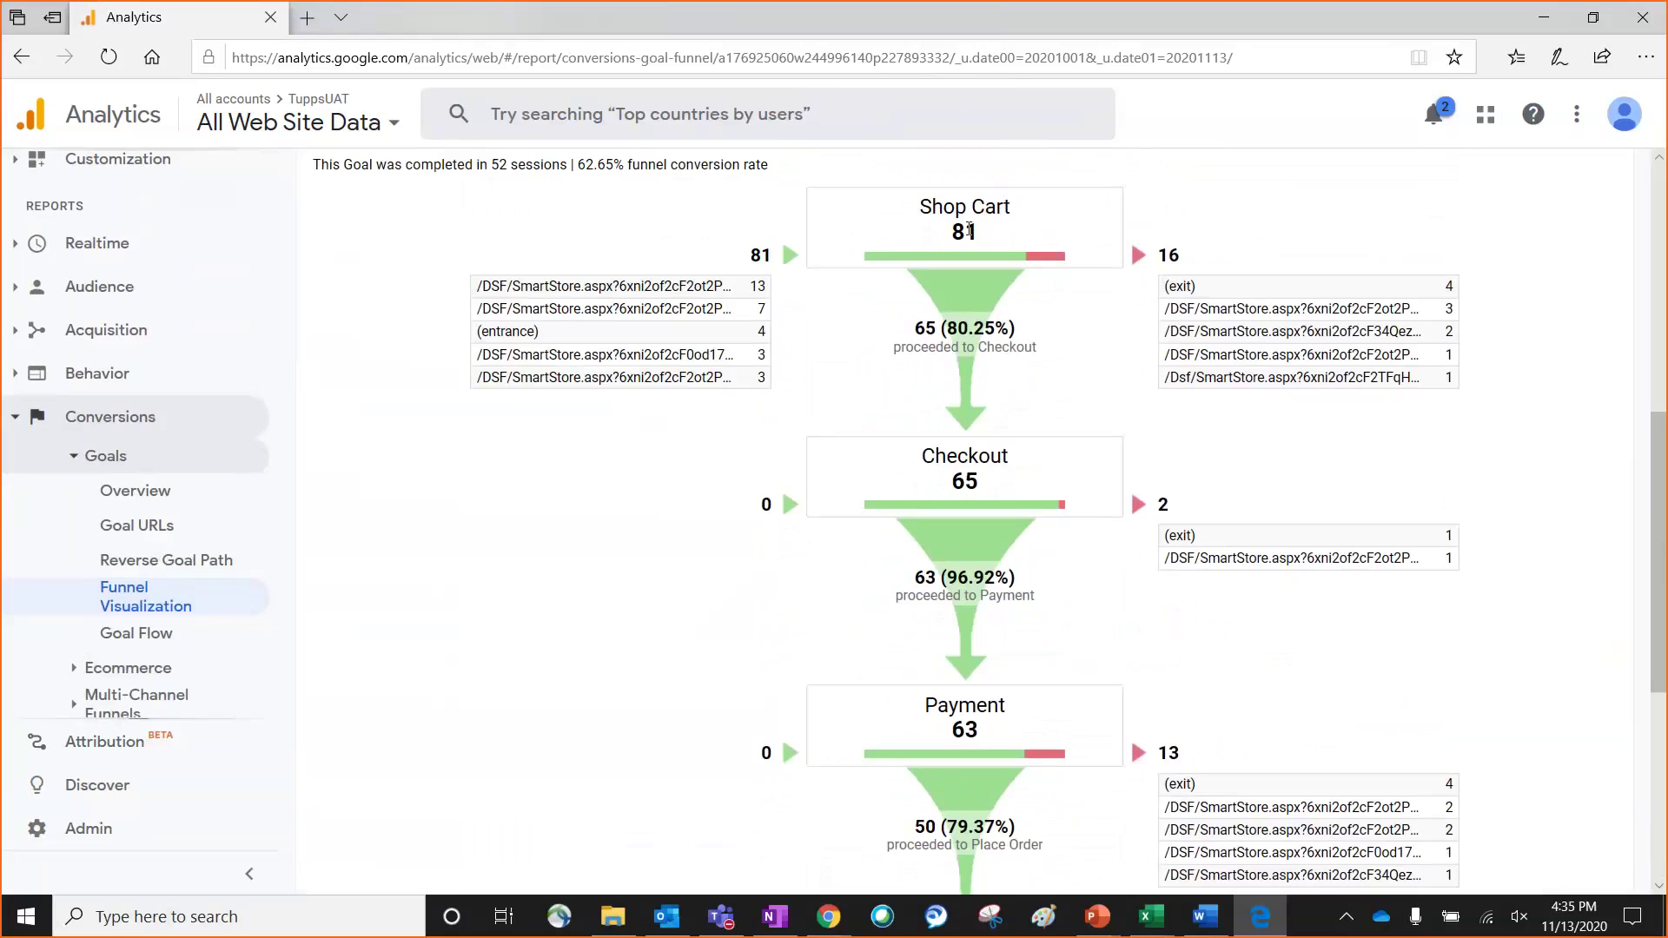
{"action": "scroll", "coordinate": [1062, 330], "scroll_direction": "down", "scroll_amount": 1}
{"action": "scroll", "coordinate": [1061, 333], "scroll_direction": "down", "scroll_amount": 5}
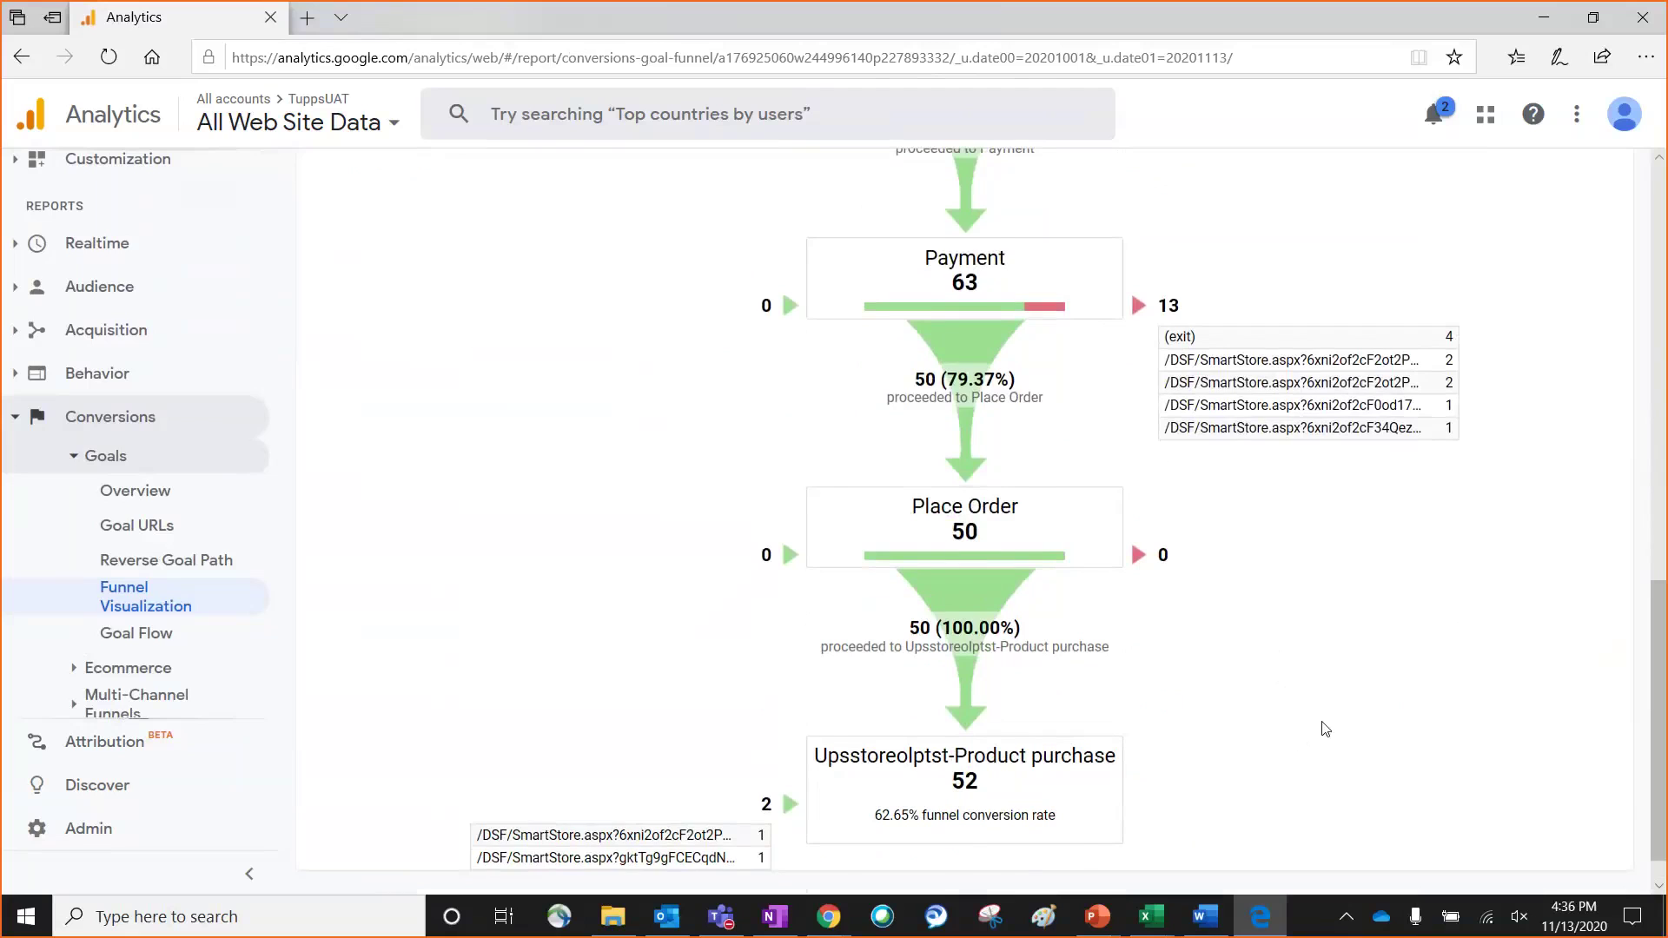
{"action": "scroll", "coordinate": [1324, 728], "scroll_direction": "up", "scroll_amount": 1}
{"action": "scroll", "coordinate": [1327, 728], "scroll_direction": "up", "scroll_amount": 1}
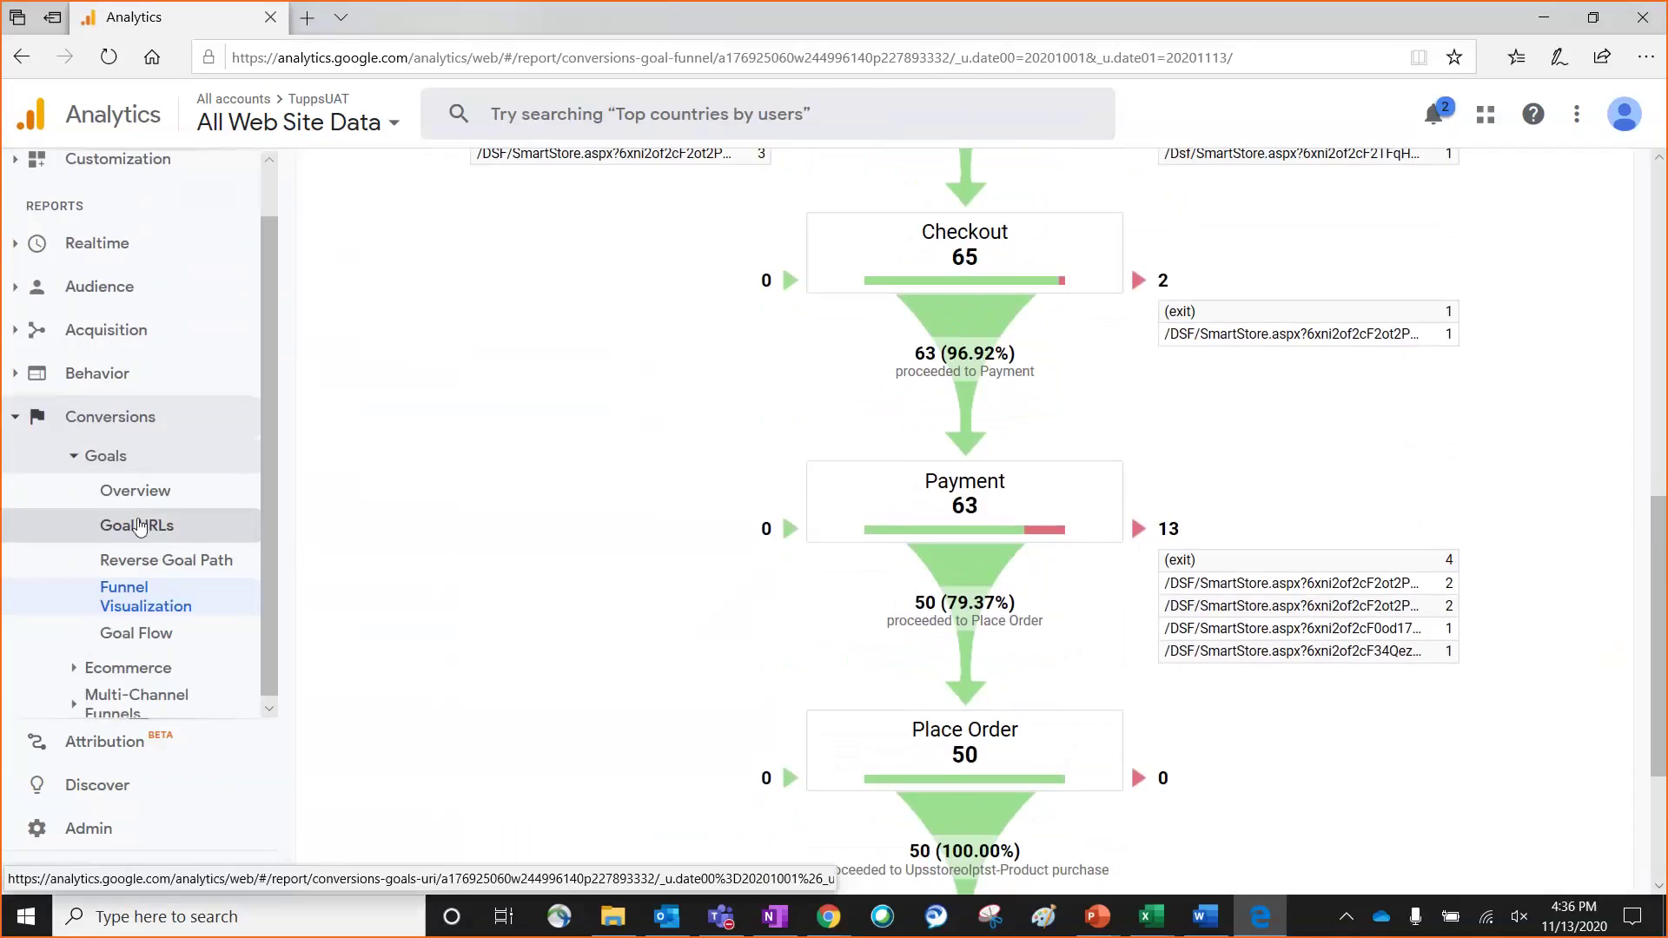
Step: Open the Goal URLs report and examine the goal completions chart and the goal completion locations
{"action": "left_click", "coordinate": [188, 530]}
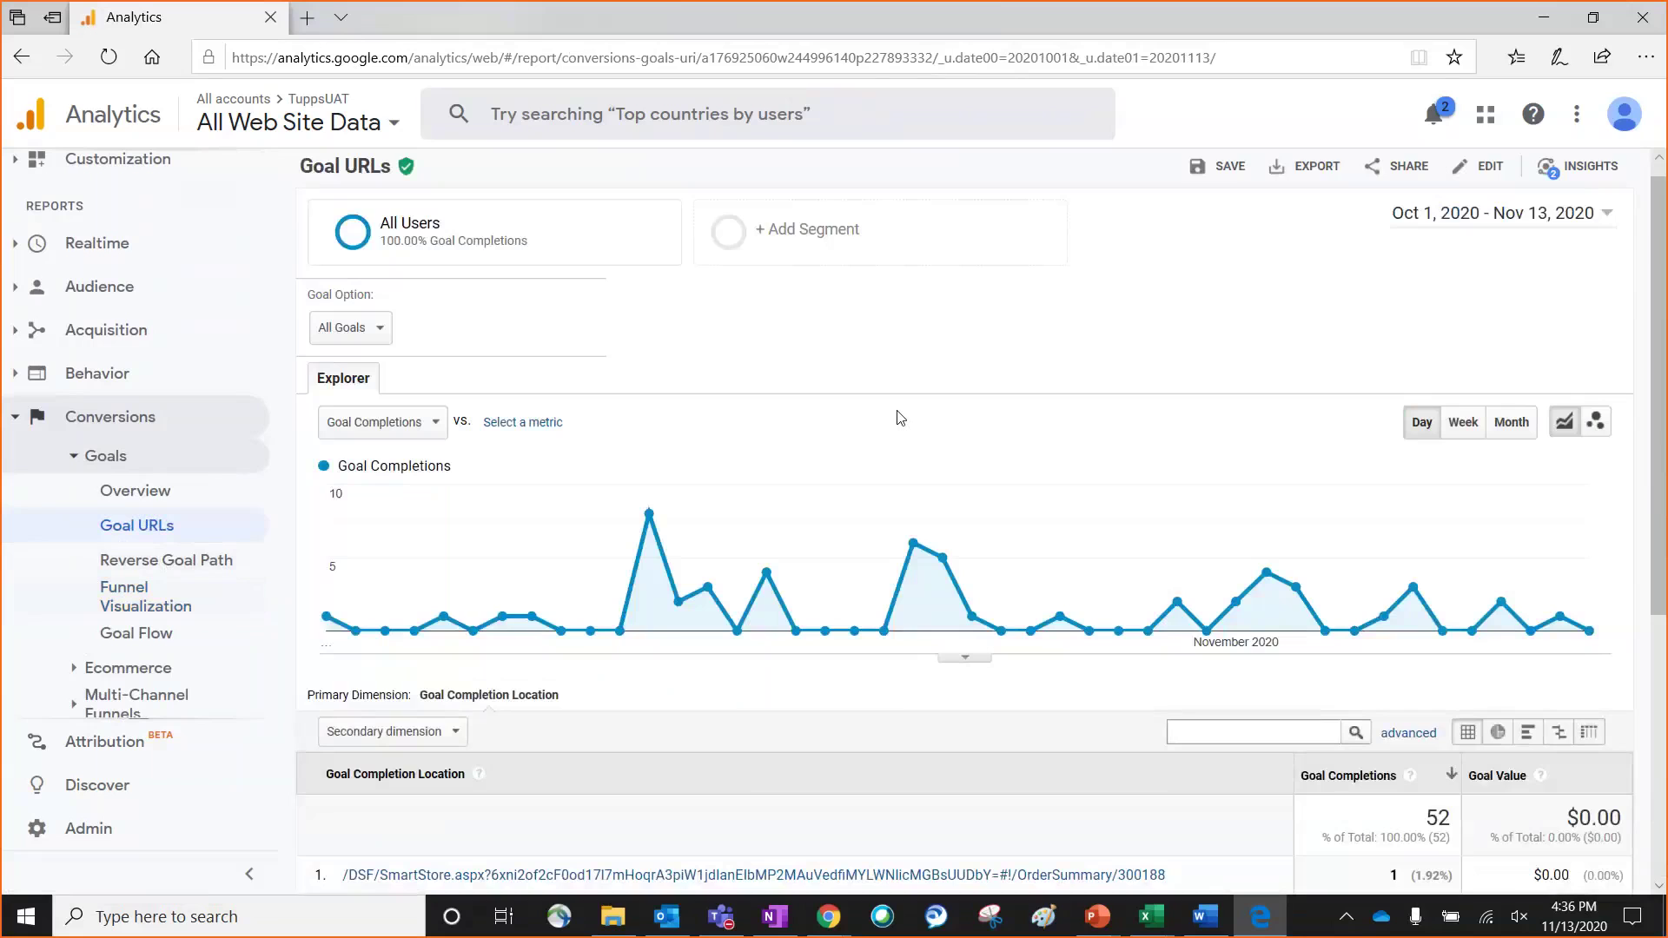
{"action": "scroll", "coordinate": [914, 434], "scroll_direction": "down", "scroll_amount": 4}
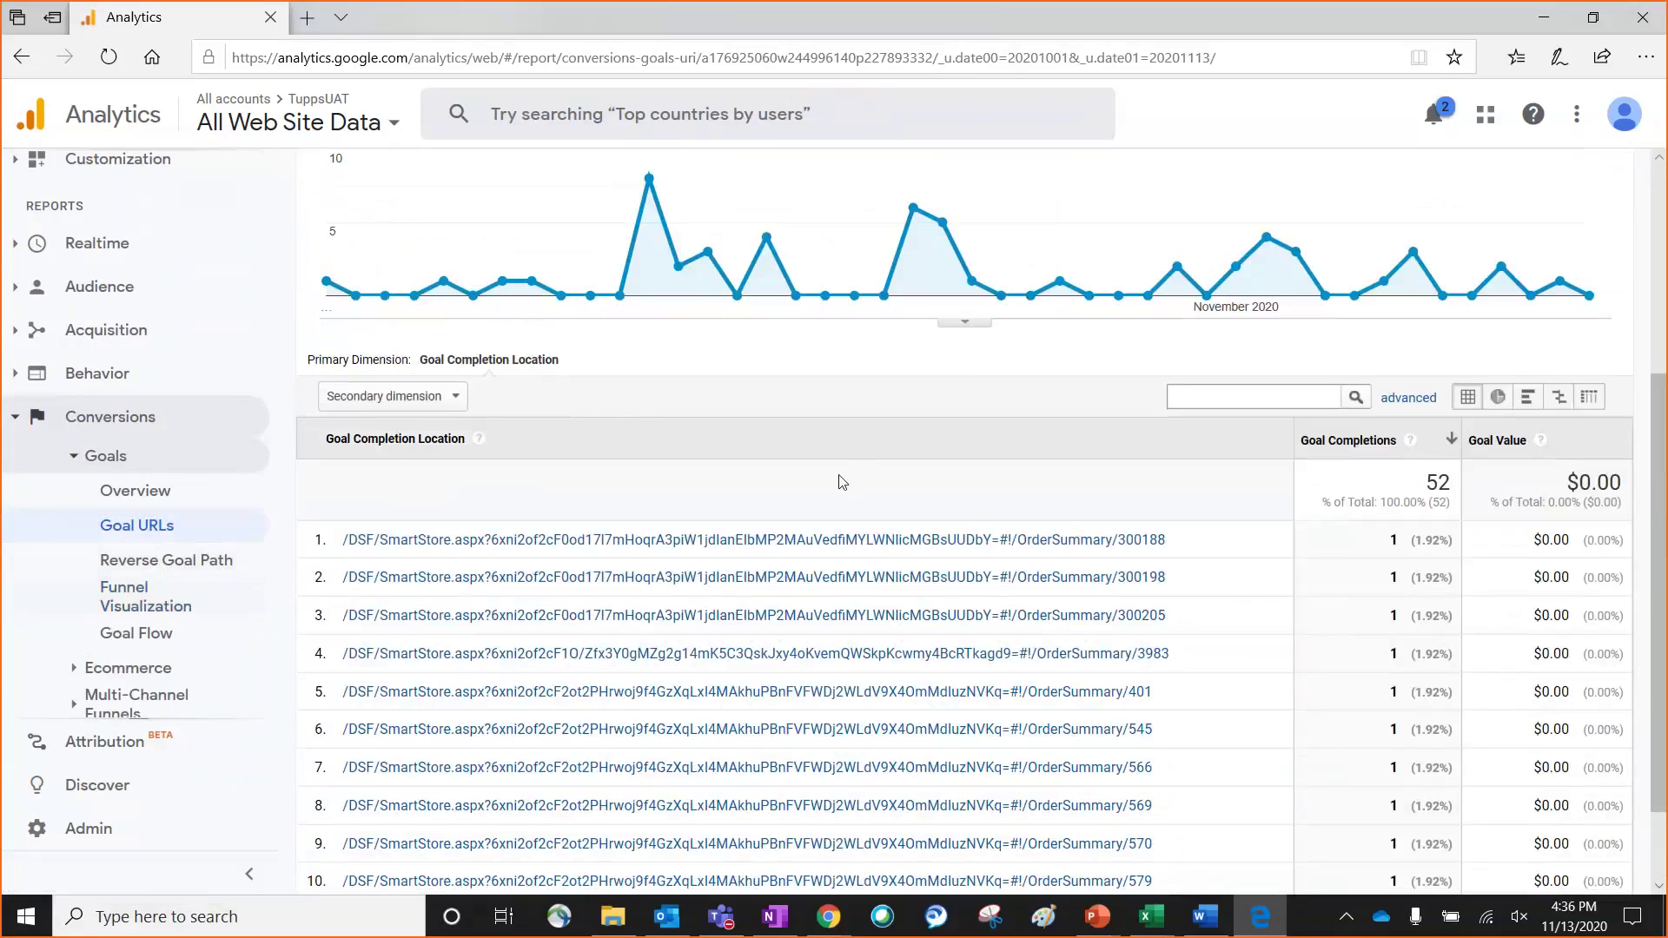
{"action": "scroll", "coordinate": [833, 506], "scroll_direction": "up", "scroll_amount": 1}
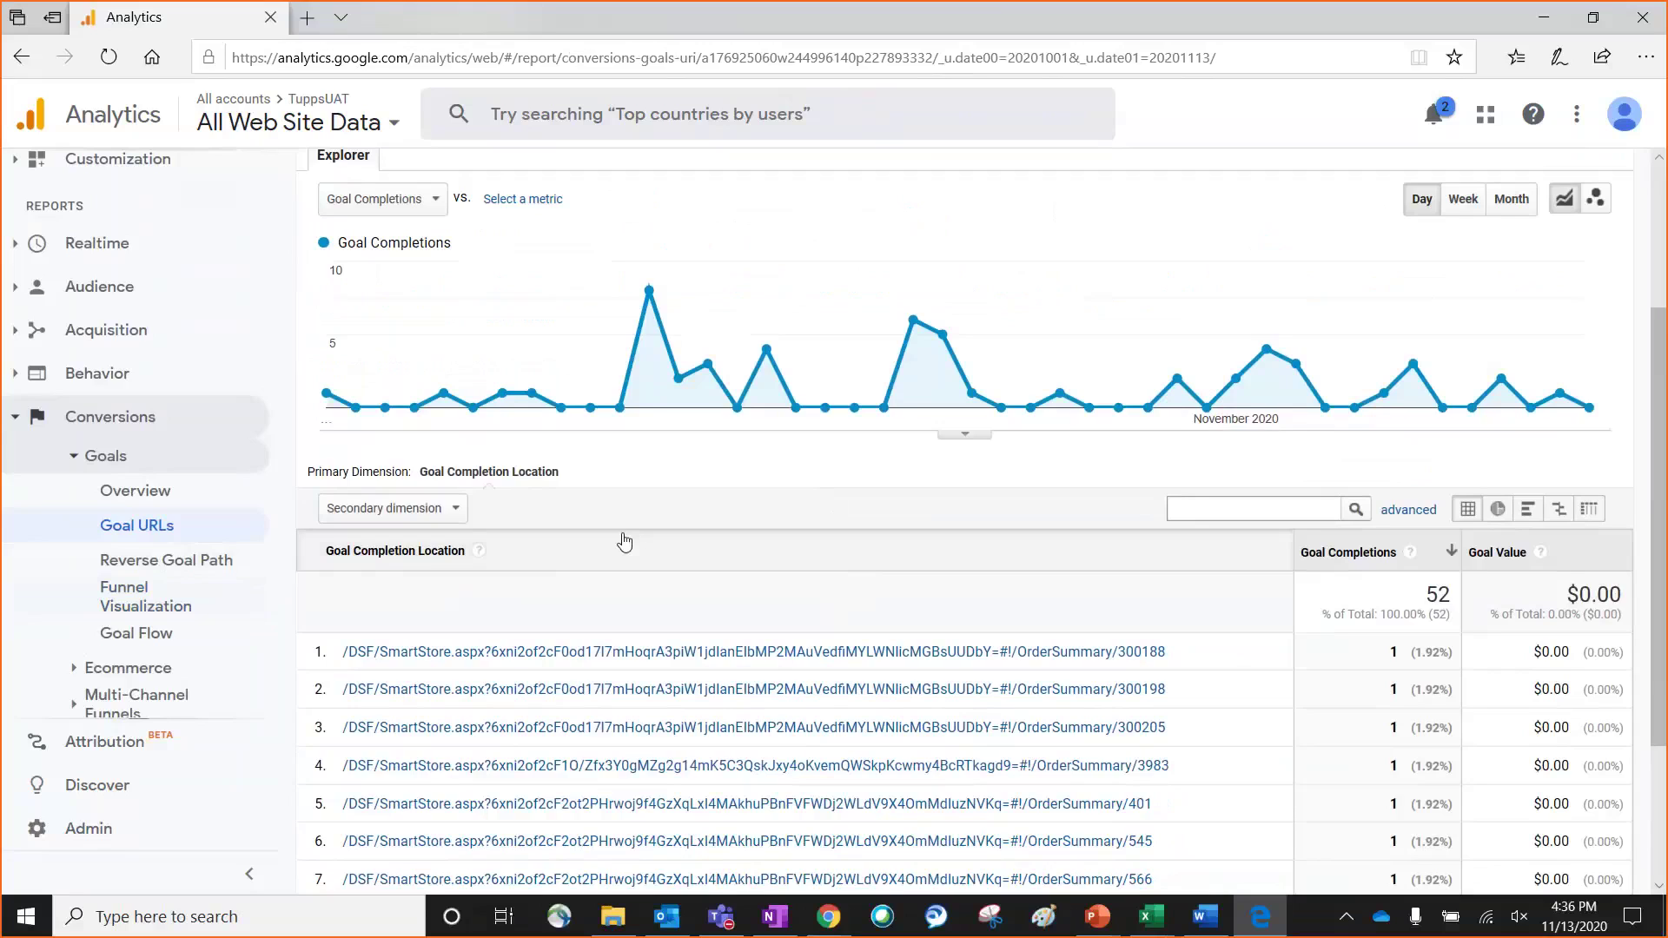
Step: Open the Goal Flow report and examine the traffic sources, step completions and funnel exits, plus the sessions by source table
{"action": "left_click", "coordinate": [137, 632]}
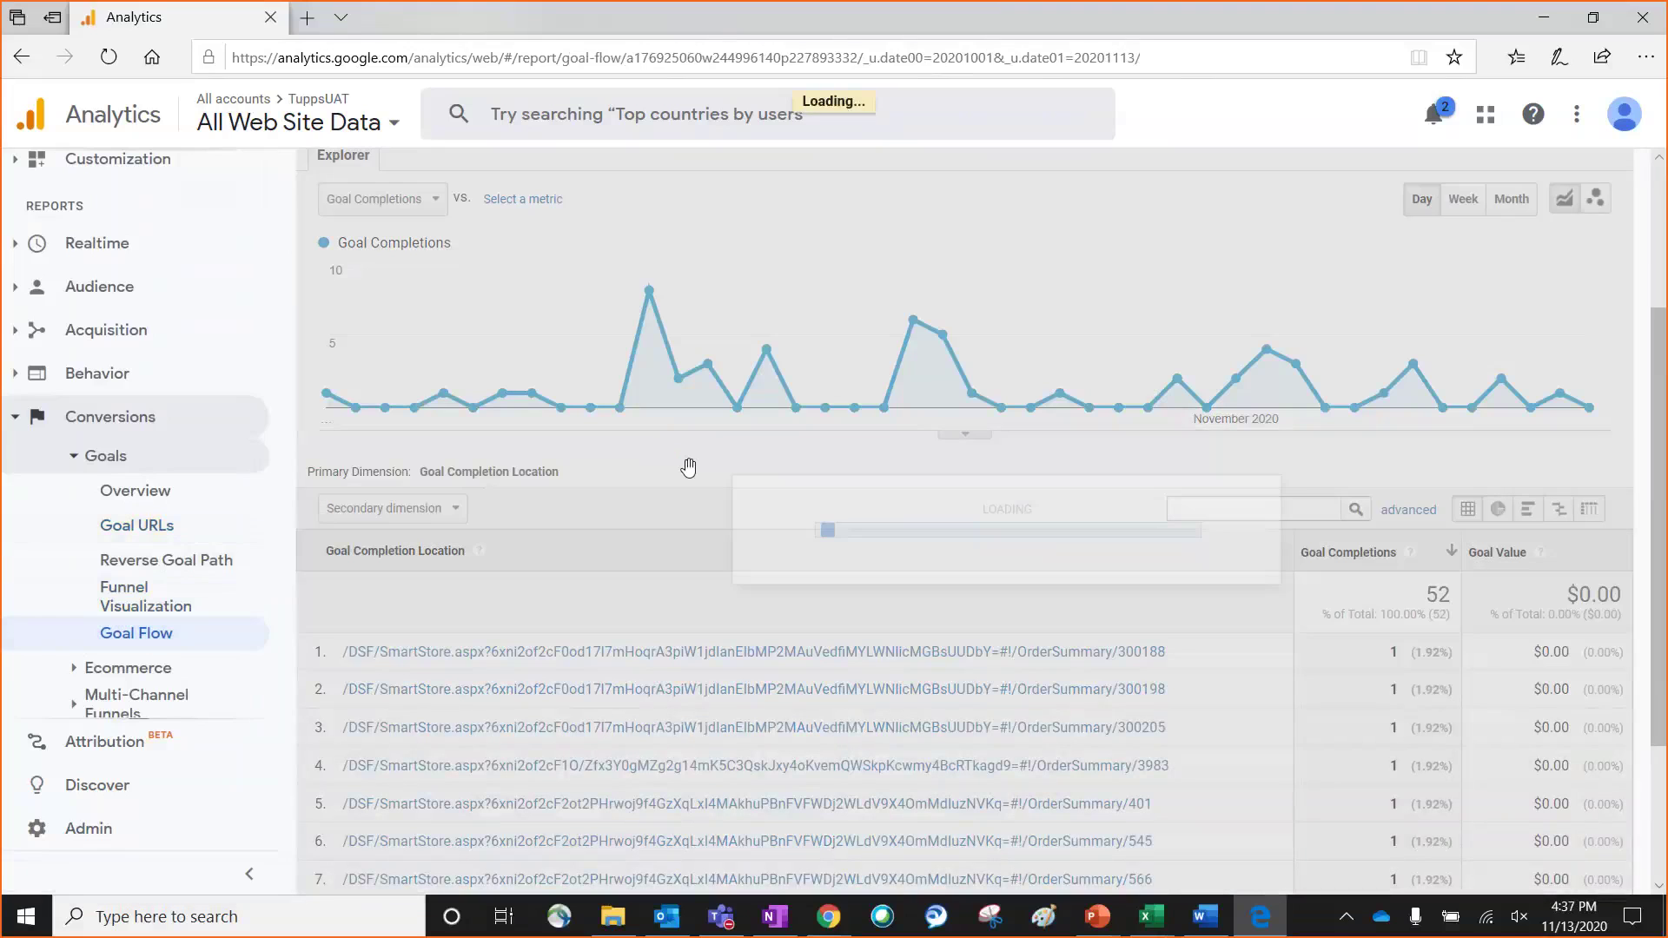
{"action": "scroll", "coordinate": [691, 477], "scroll_direction": "down", "scroll_amount": 3}
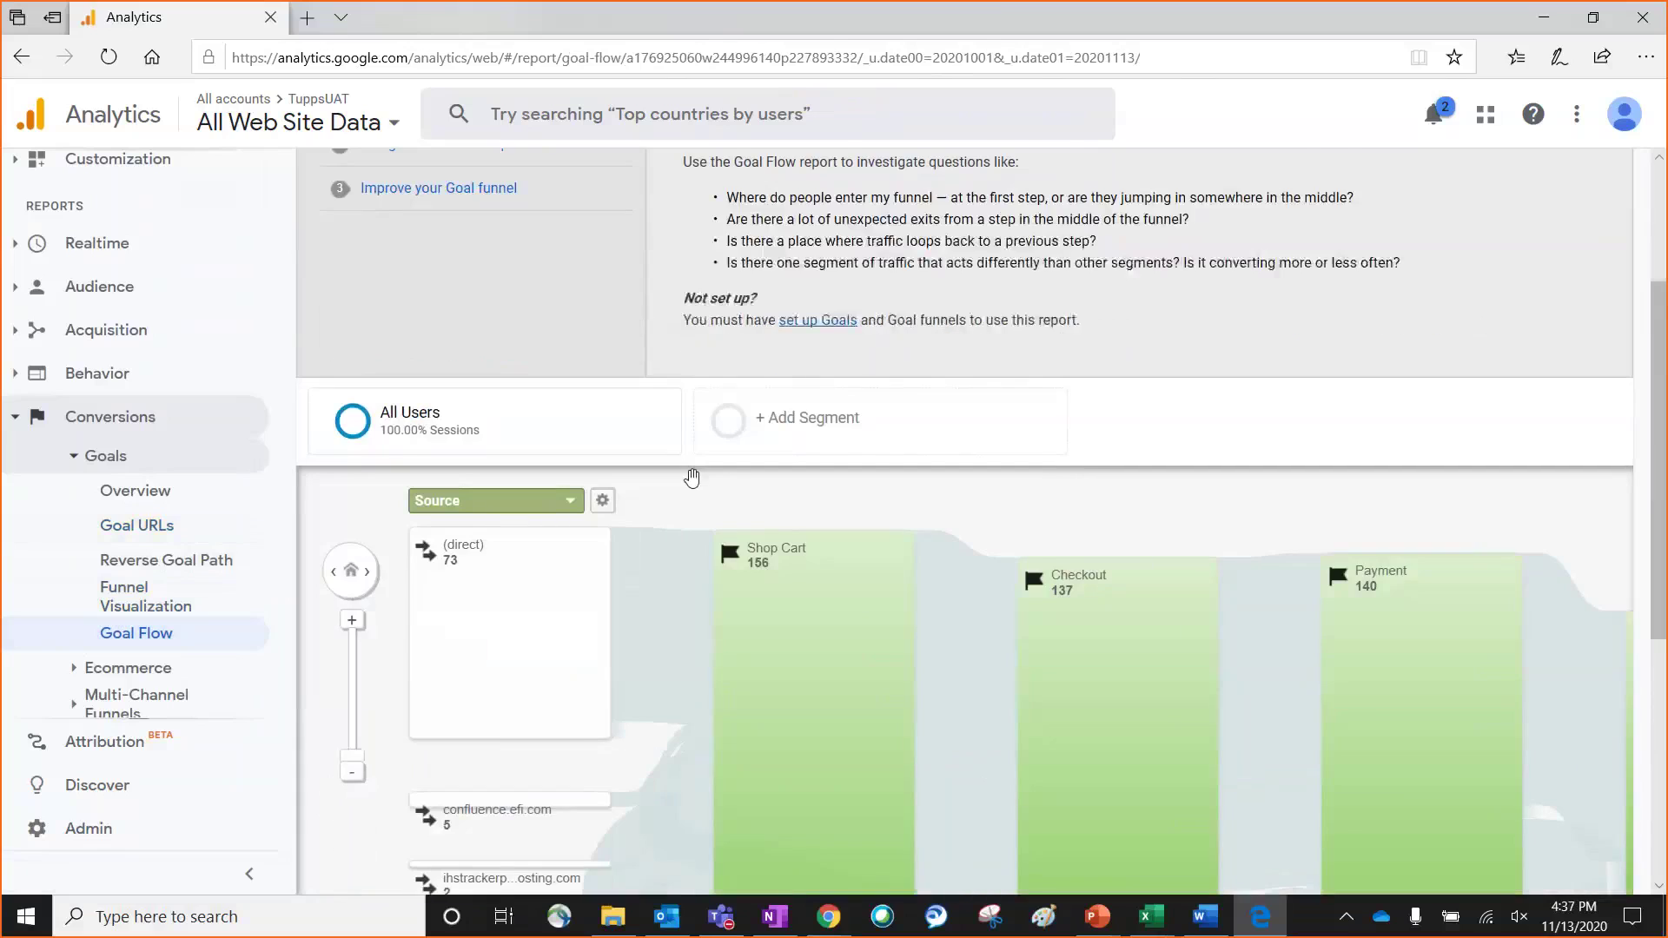
{"action": "scroll", "coordinate": [691, 477], "scroll_direction": "down", "scroll_amount": 1}
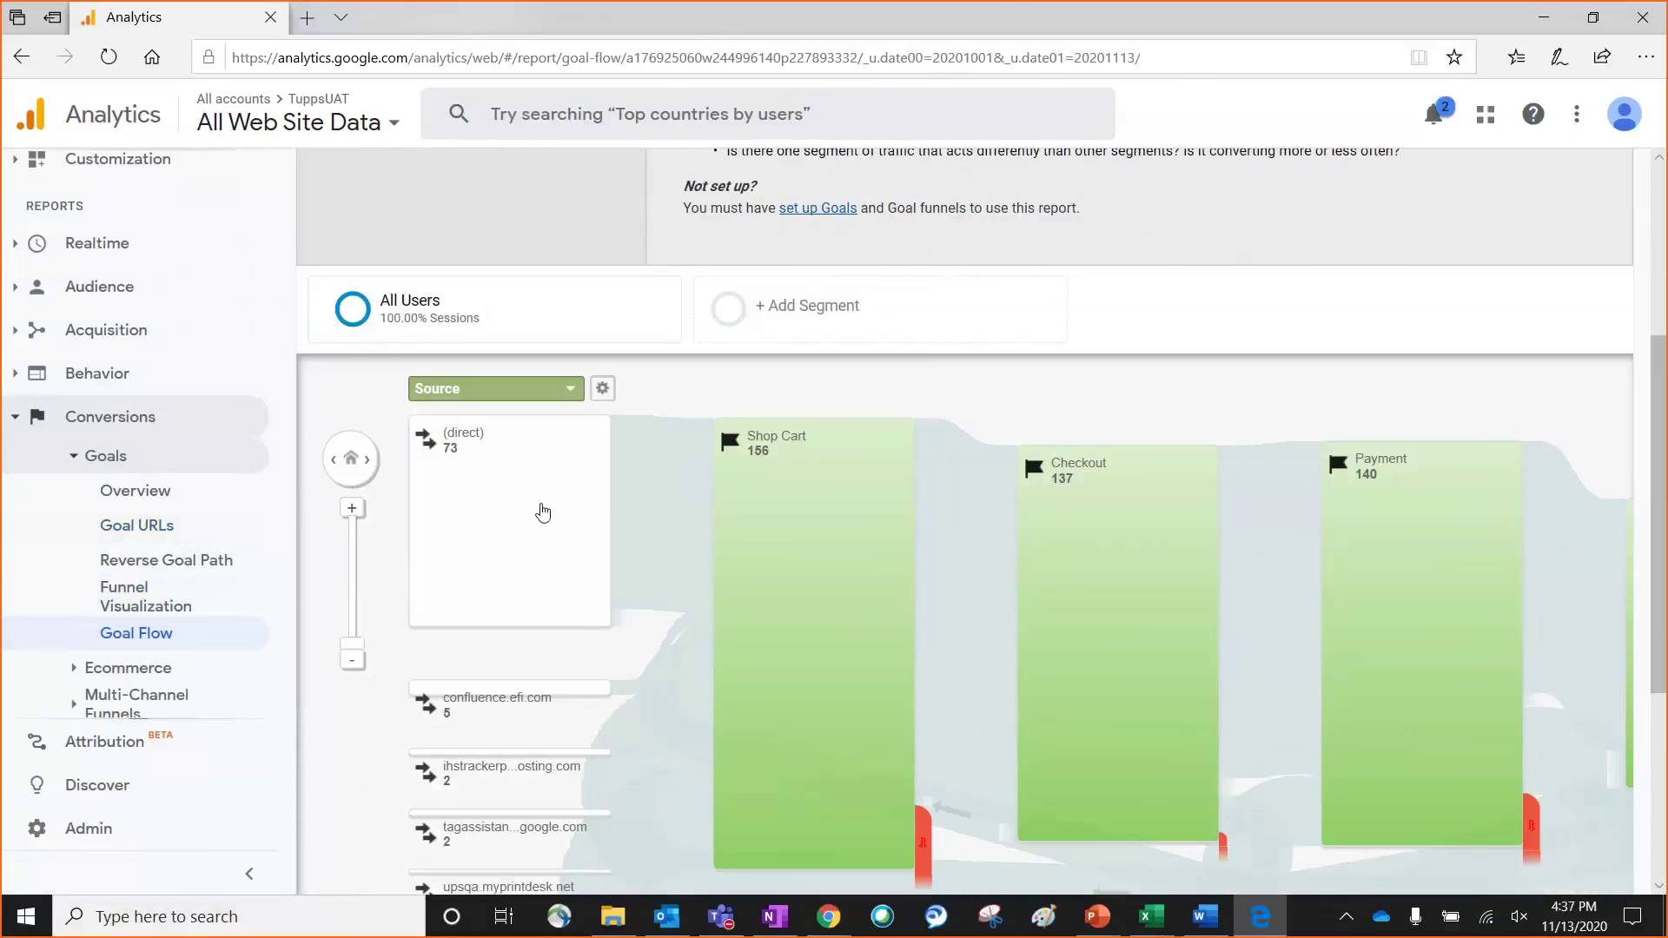
{"action": "scroll", "coordinate": [543, 511], "scroll_direction": "down", "scroll_amount": 1}
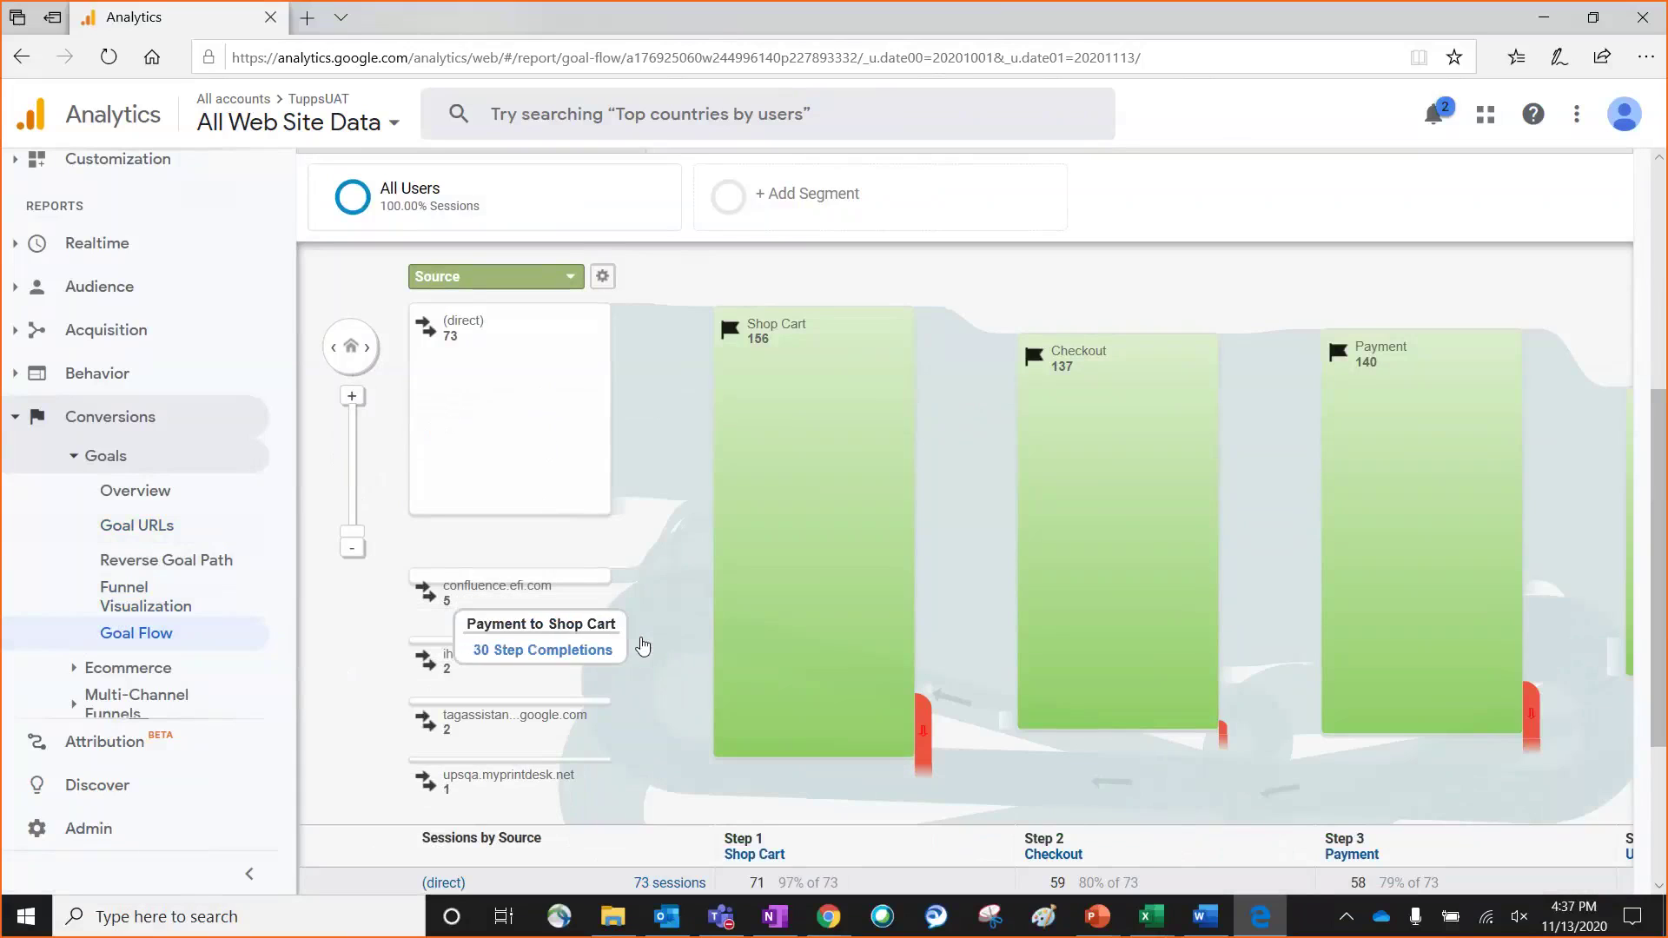
{"action": "mouse_move", "coordinate": [812, 450]}
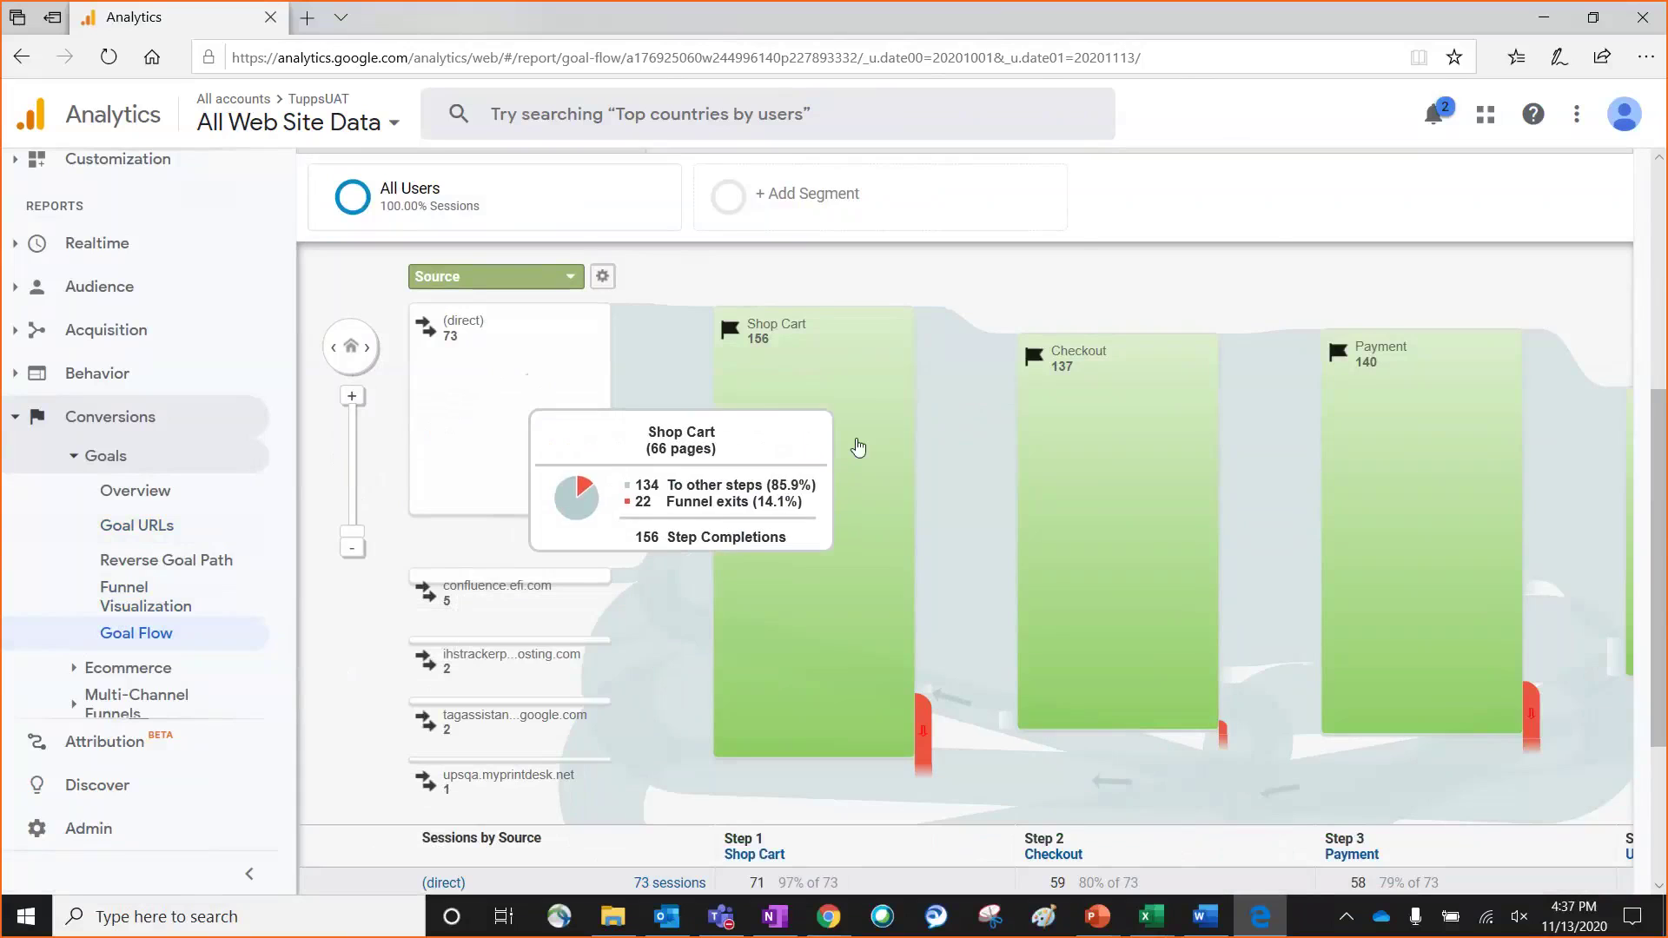
{"action": "scroll", "coordinate": [1292, 514], "scroll_direction": "down", "scroll_amount": 3}
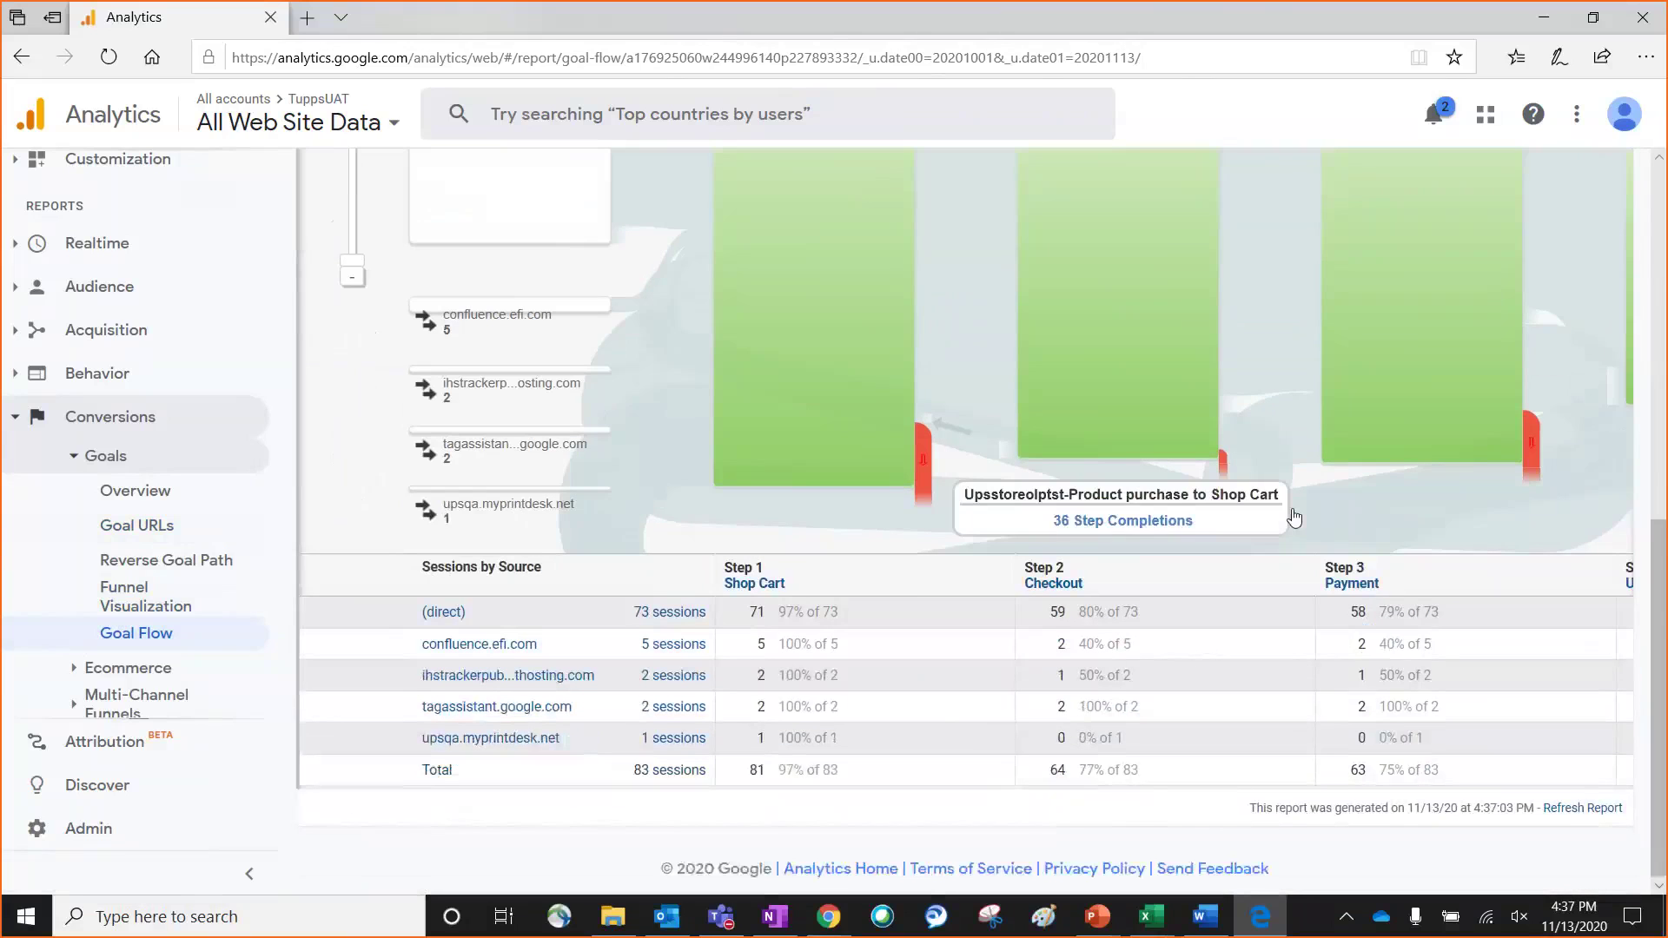
{"action": "scroll", "coordinate": [1329, 692], "scroll_direction": "up", "scroll_amount": 5}
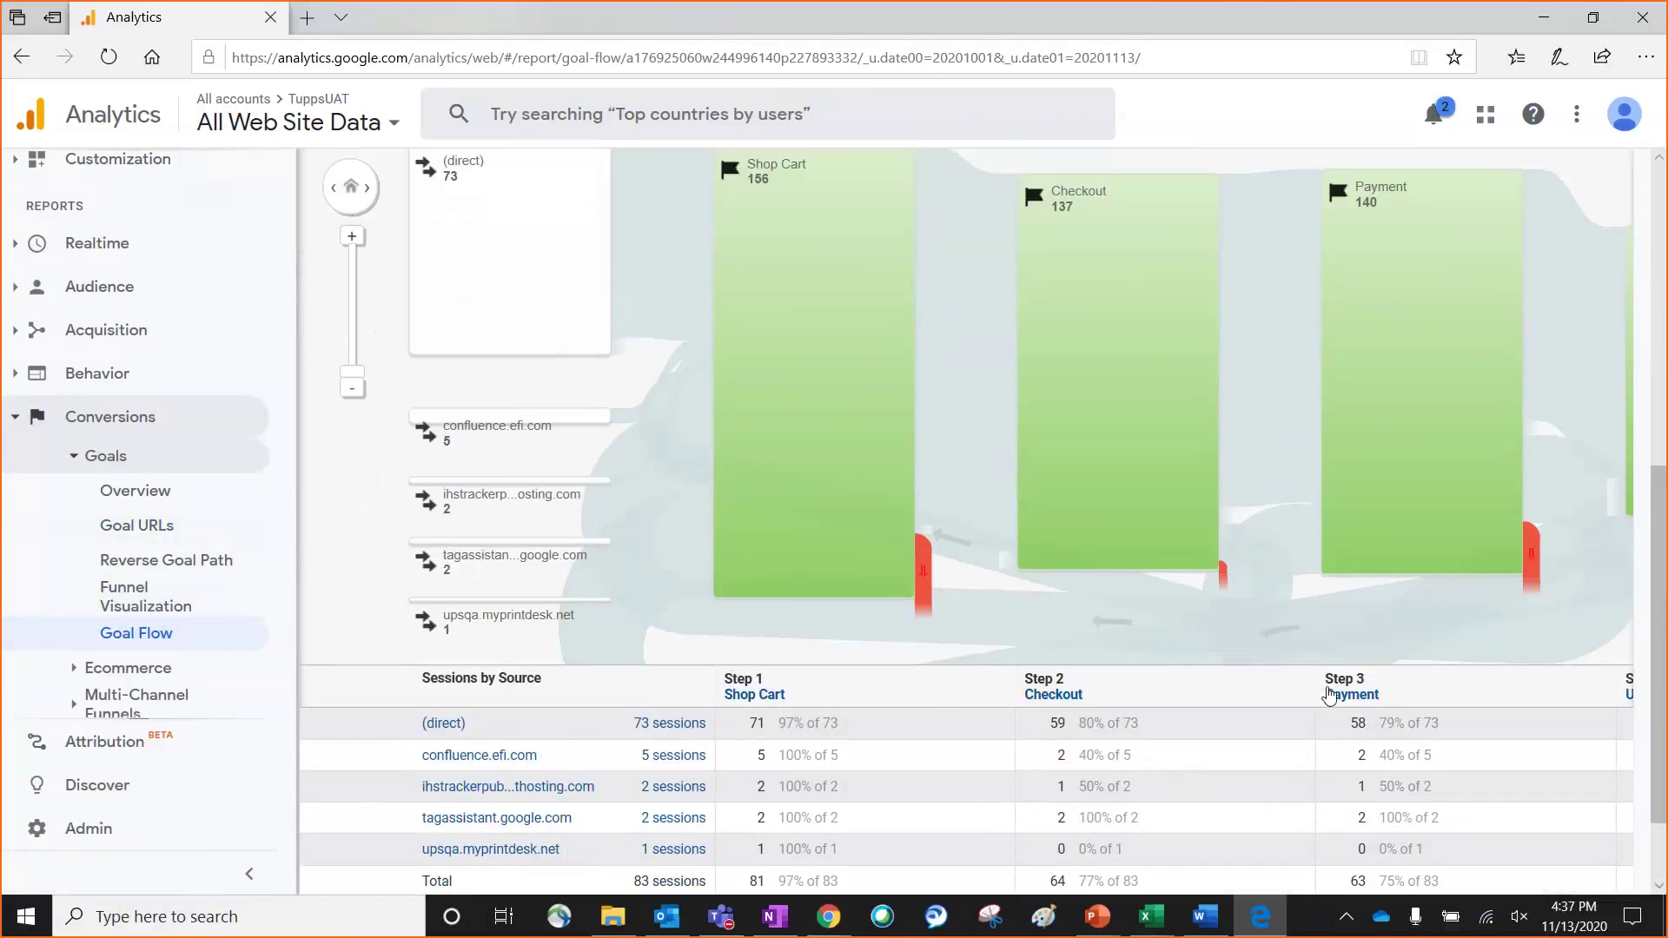
{"action": "scroll", "coordinate": [1329, 695], "scroll_direction": "up", "scroll_amount": 1}
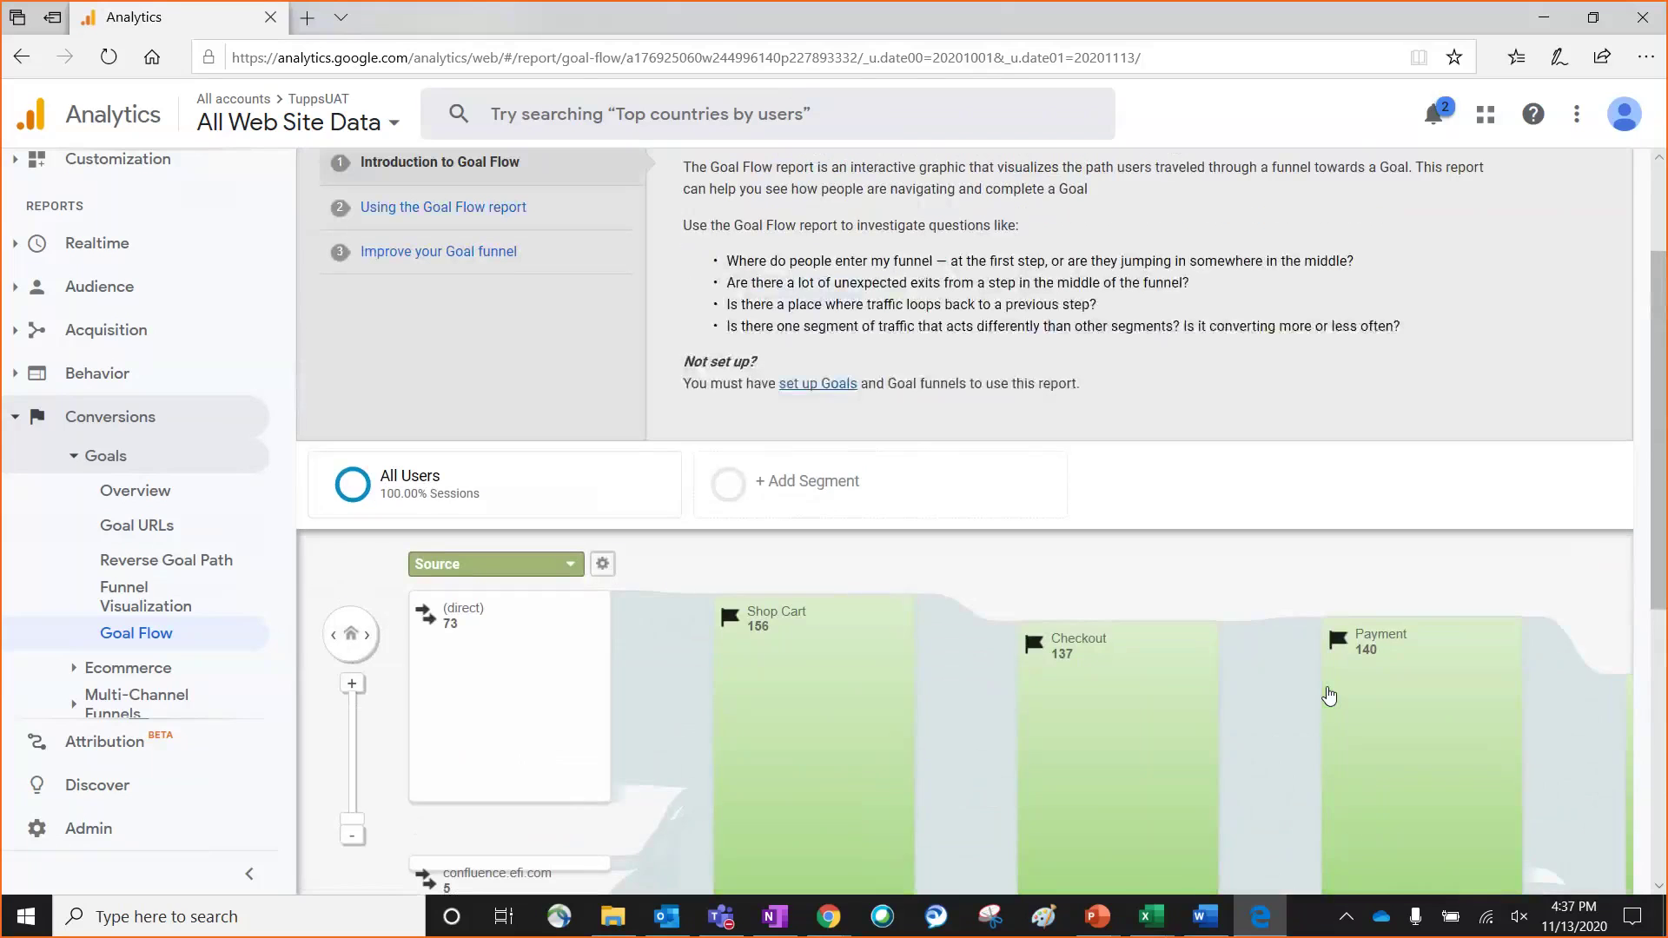
{"action": "mouse_move", "coordinate": [1329, 696]}
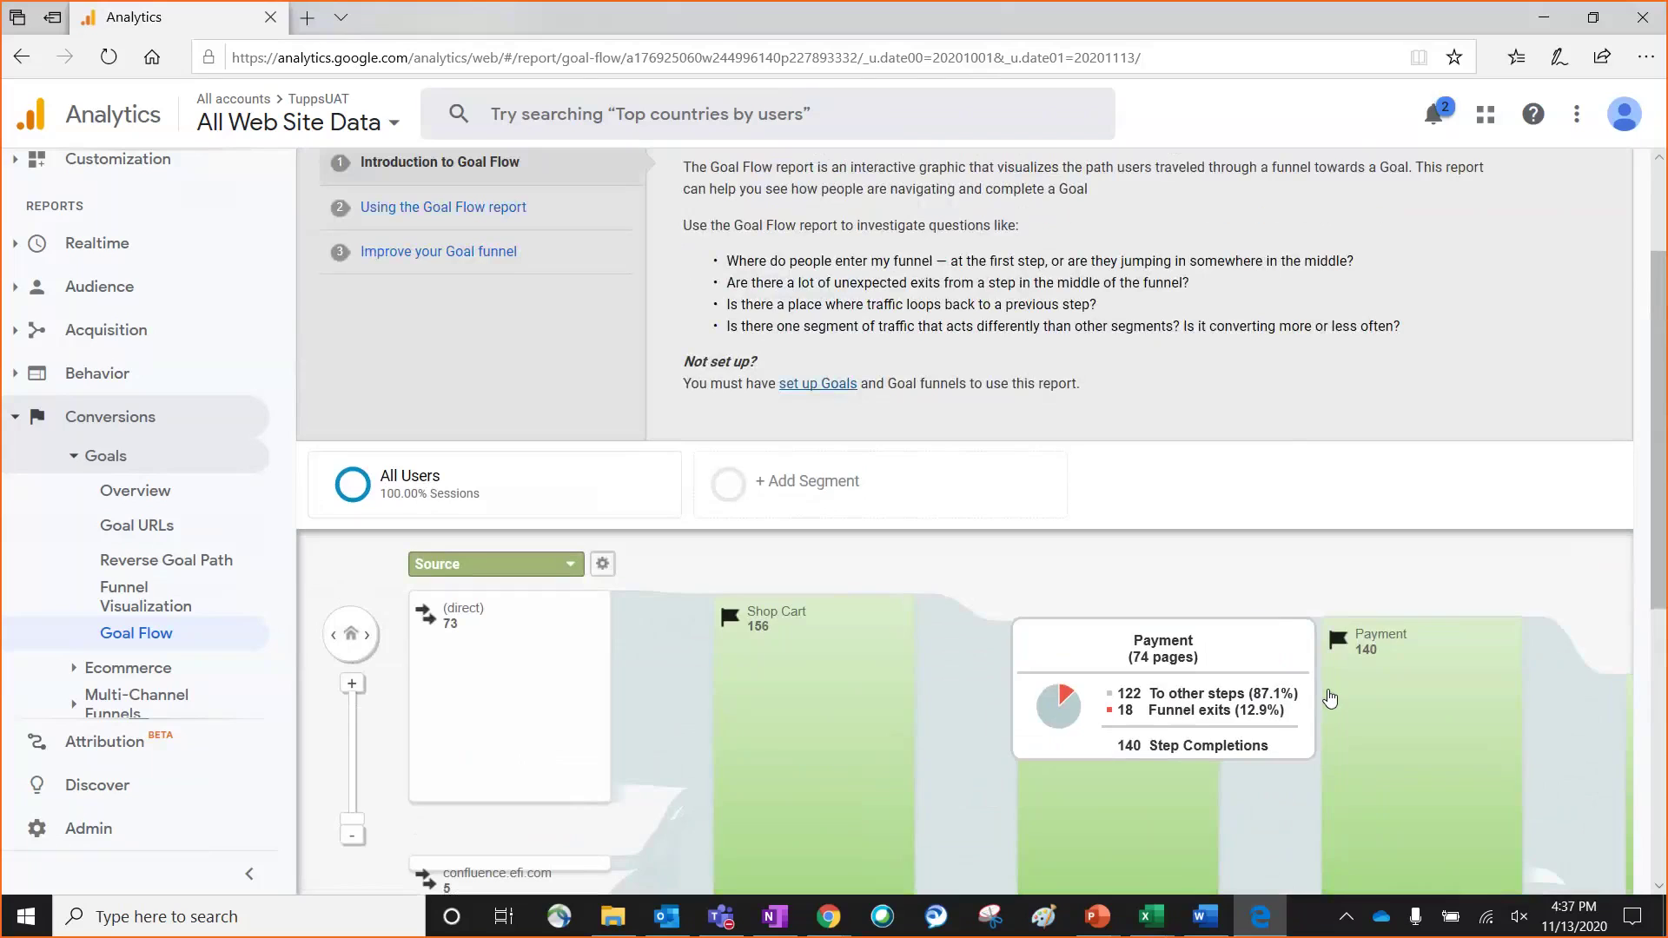
{"action": "scroll", "coordinate": [1329, 695], "scroll_direction": "up", "scroll_amount": 2}
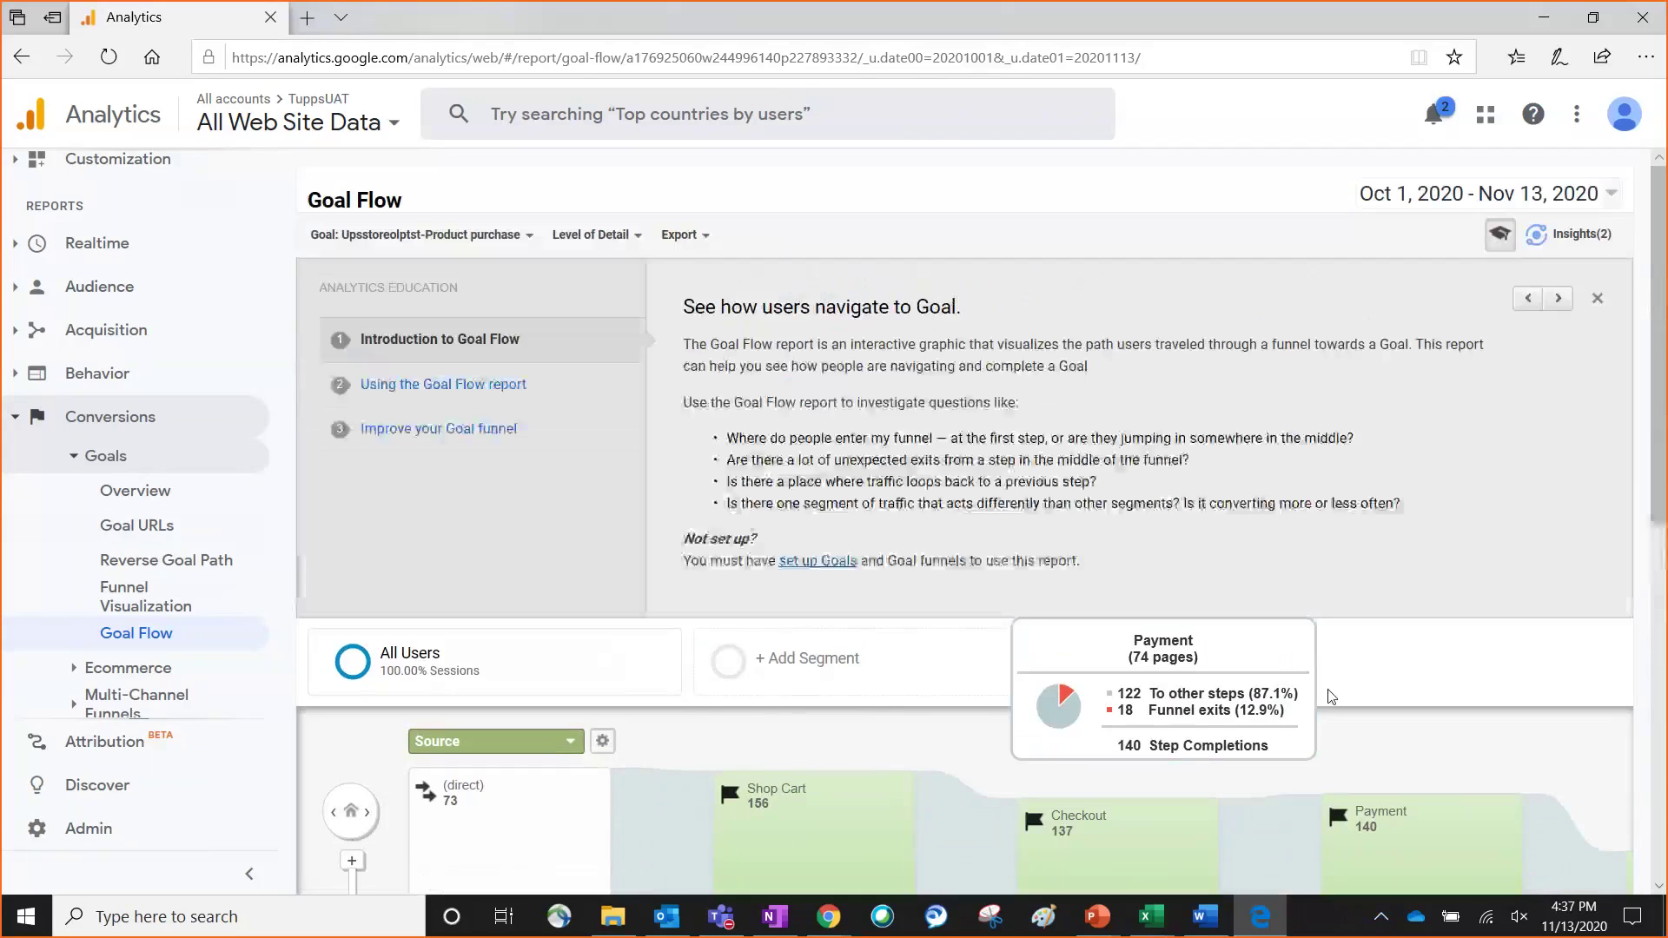